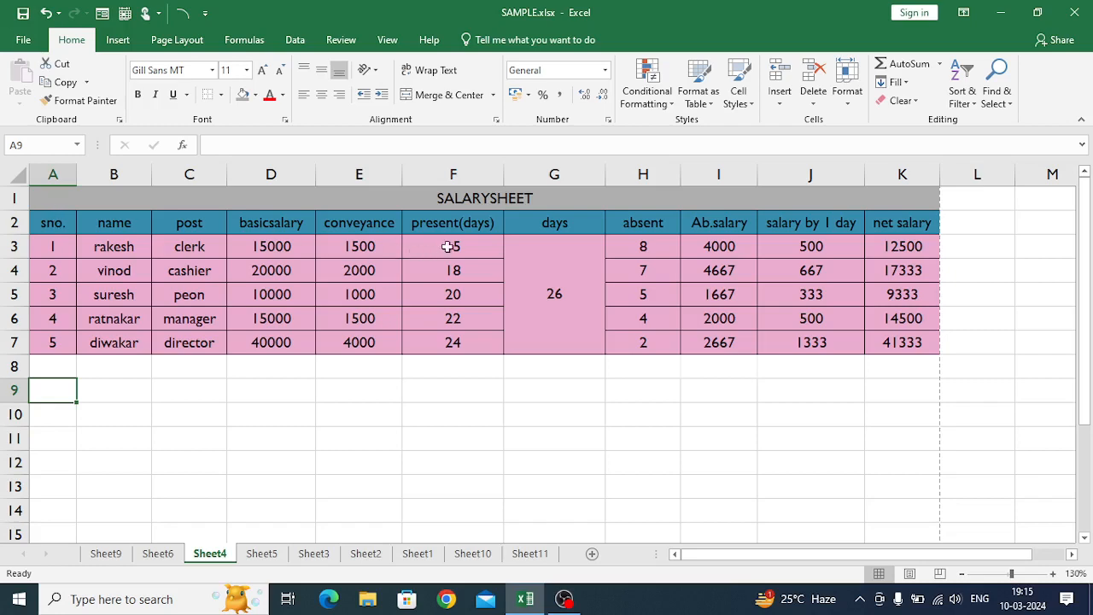
- Correct the heading in D2 to read "basic salary" with a space between the words
click(51, 226)
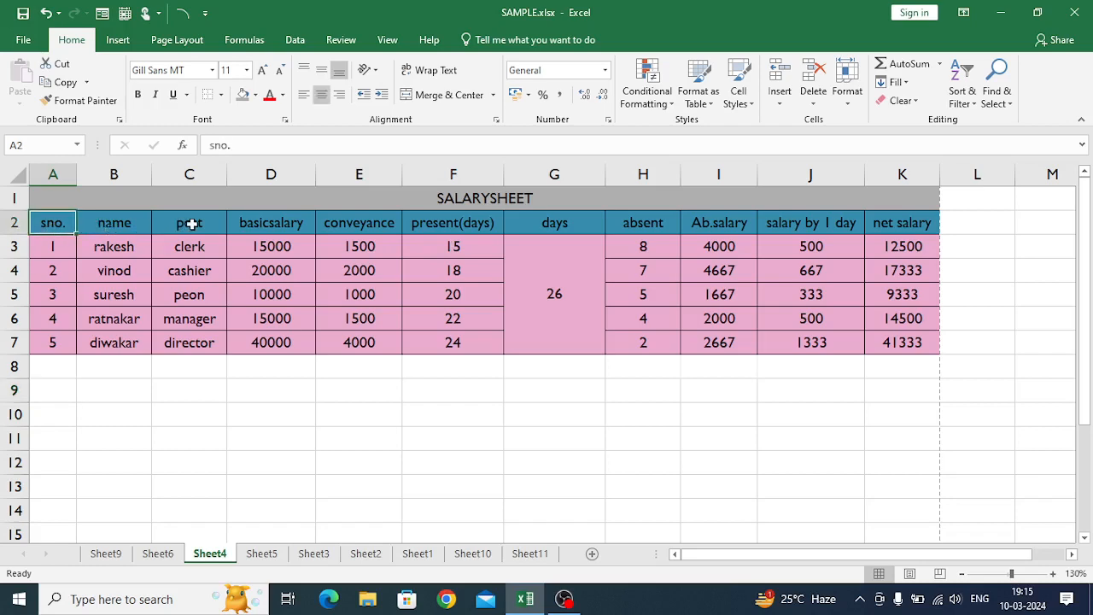
click(251, 222)
click(233, 145)
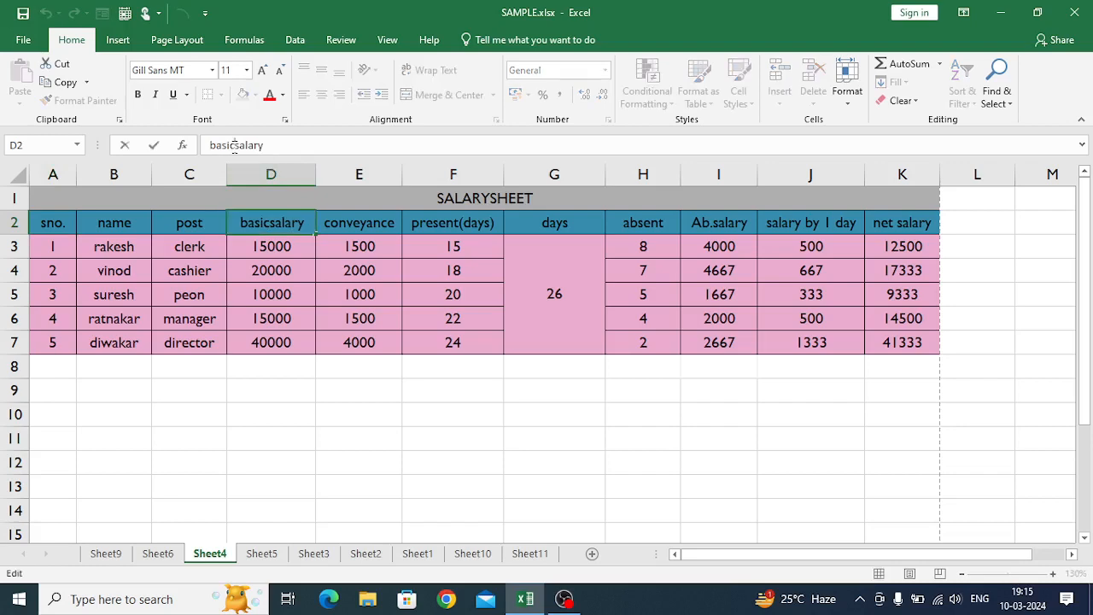
click(337, 225)
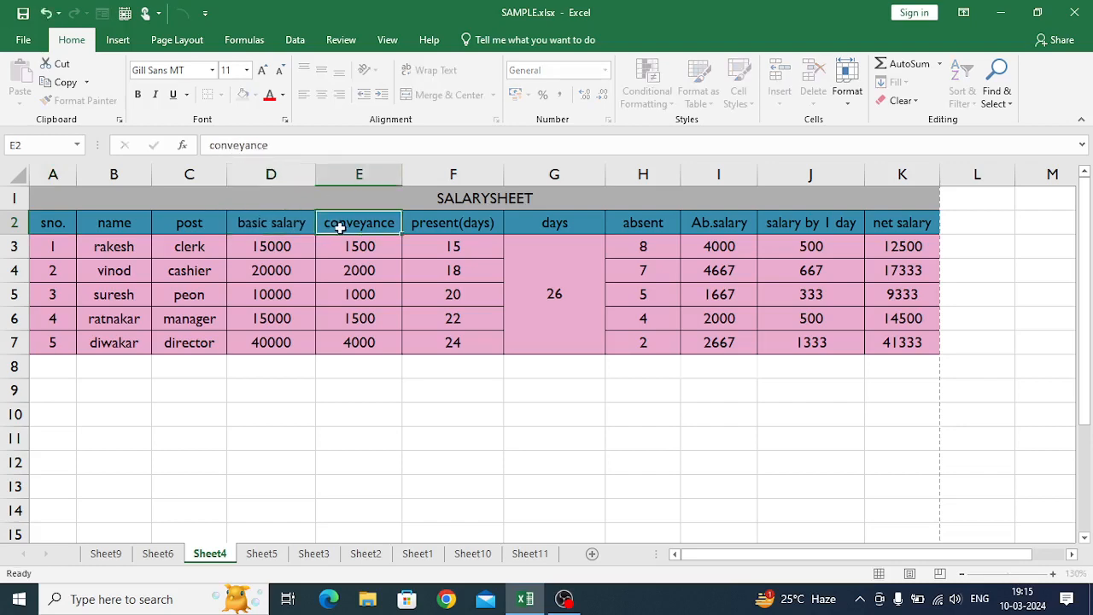
- Review the salary sheet's headings from present(days) to net salary, the merged days cell, the first basic salary and the name heading
click(460, 225)
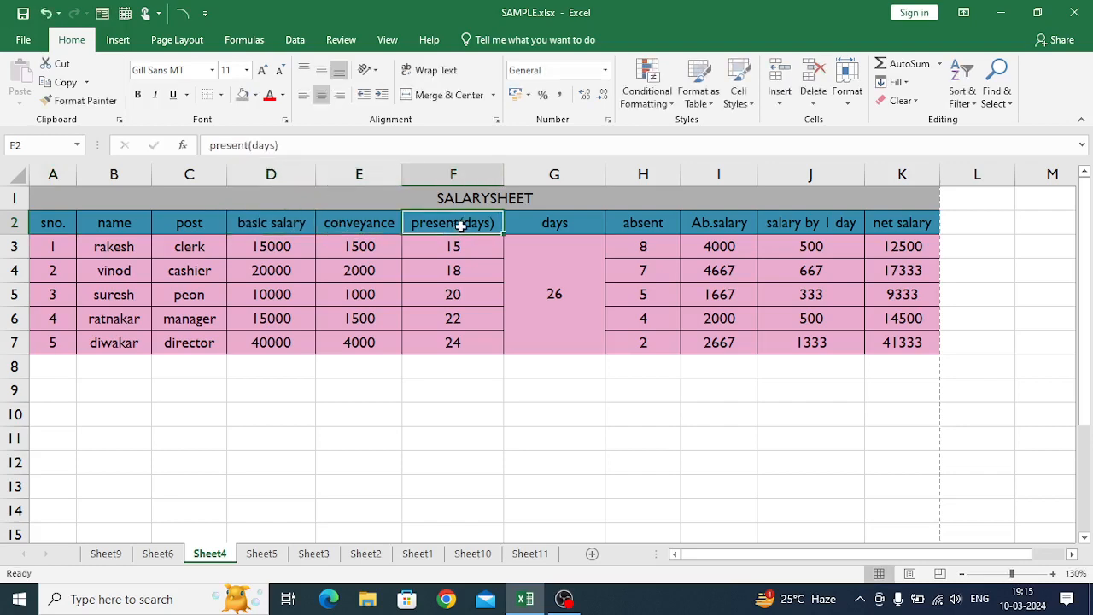
click(570, 223)
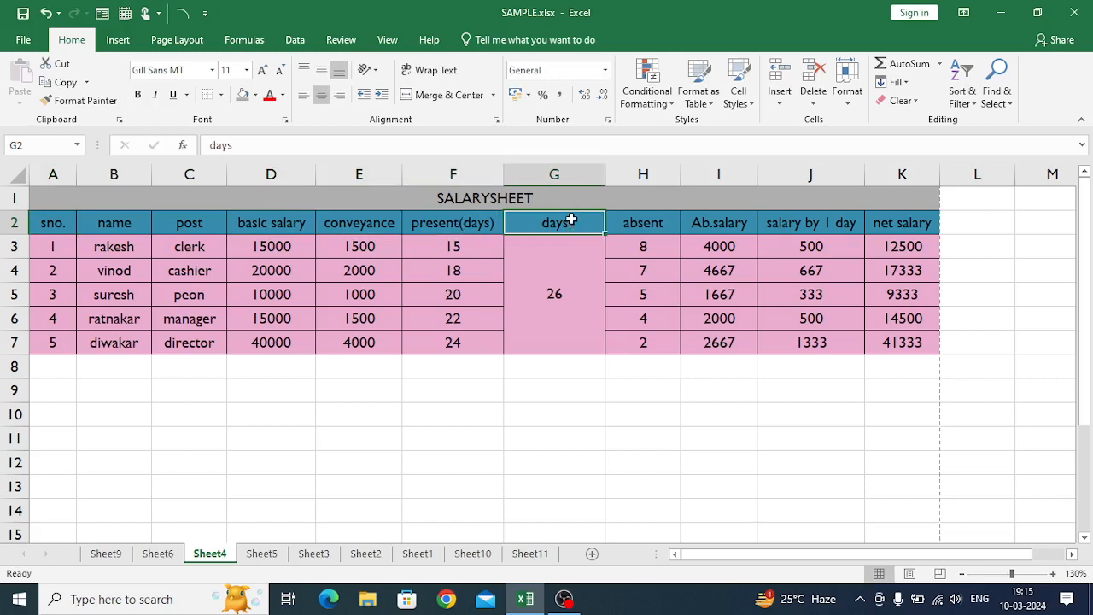
click(643, 220)
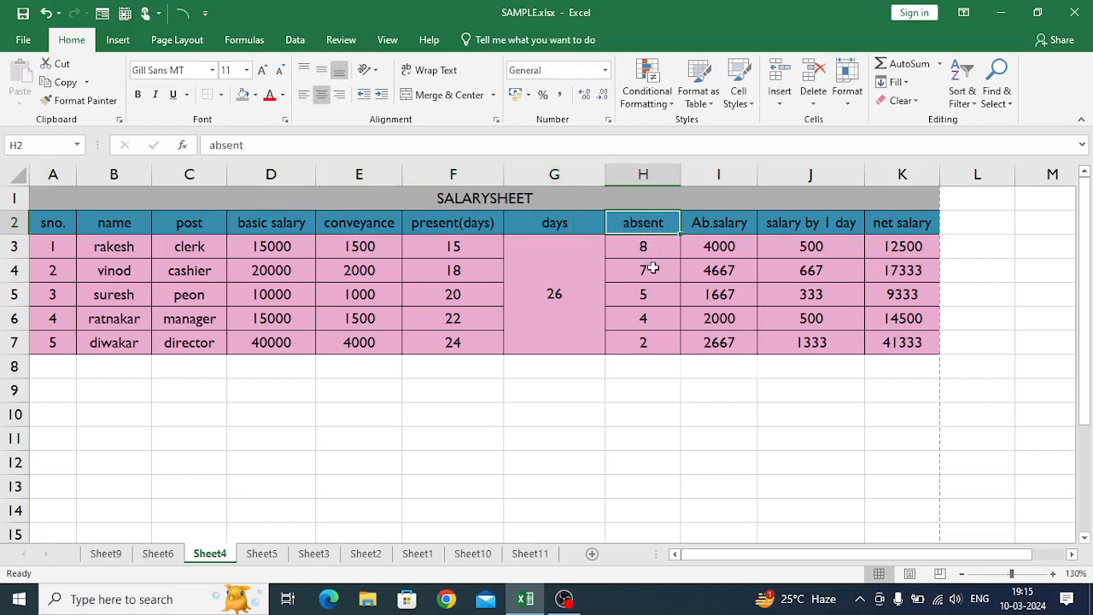
click(713, 222)
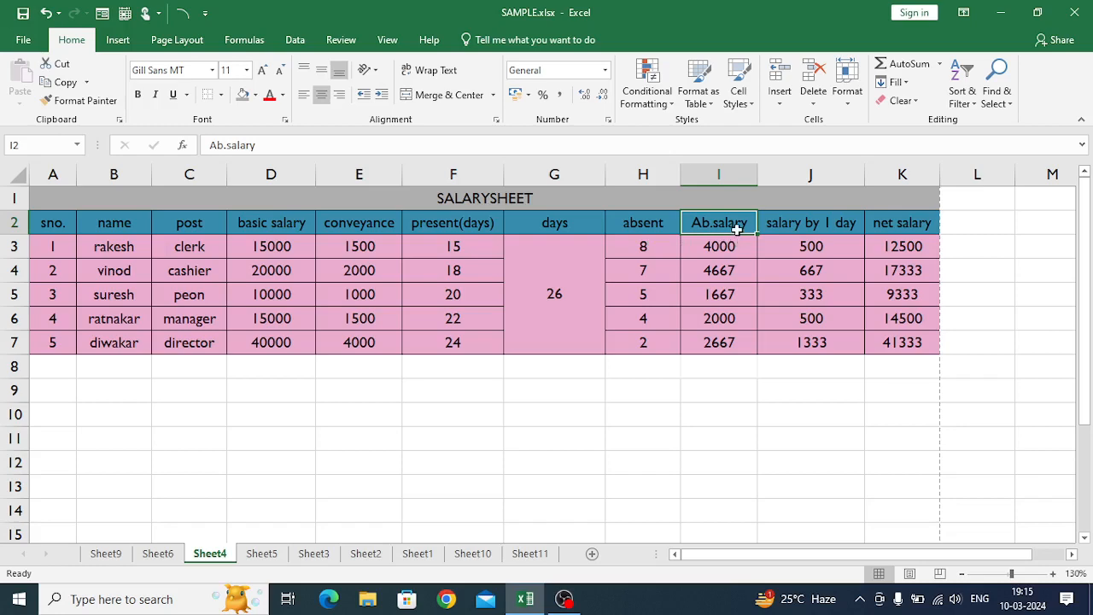
click(805, 225)
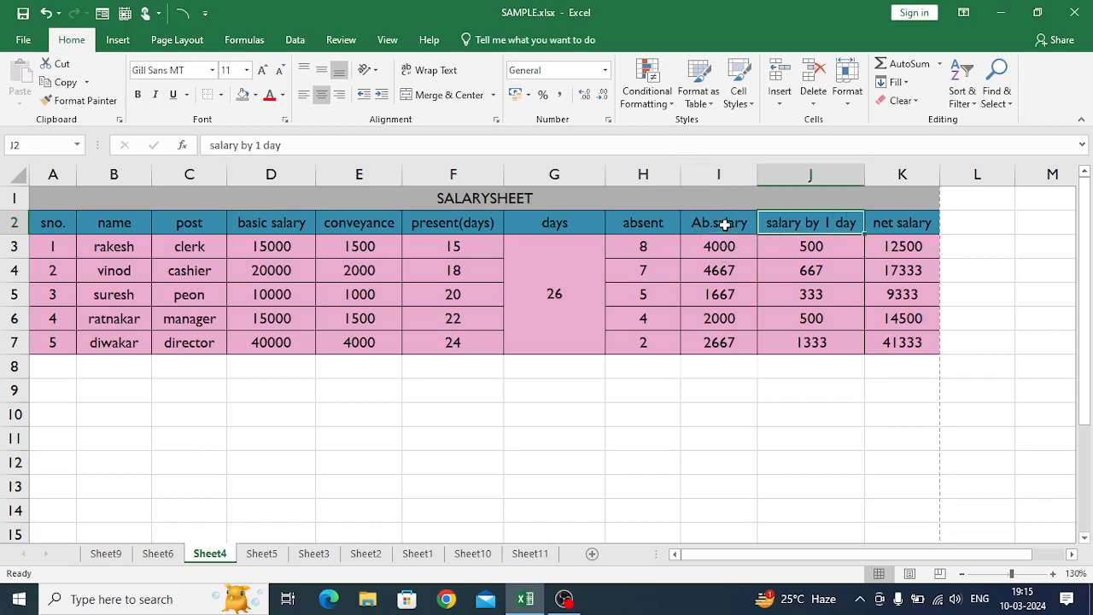
click(897, 226)
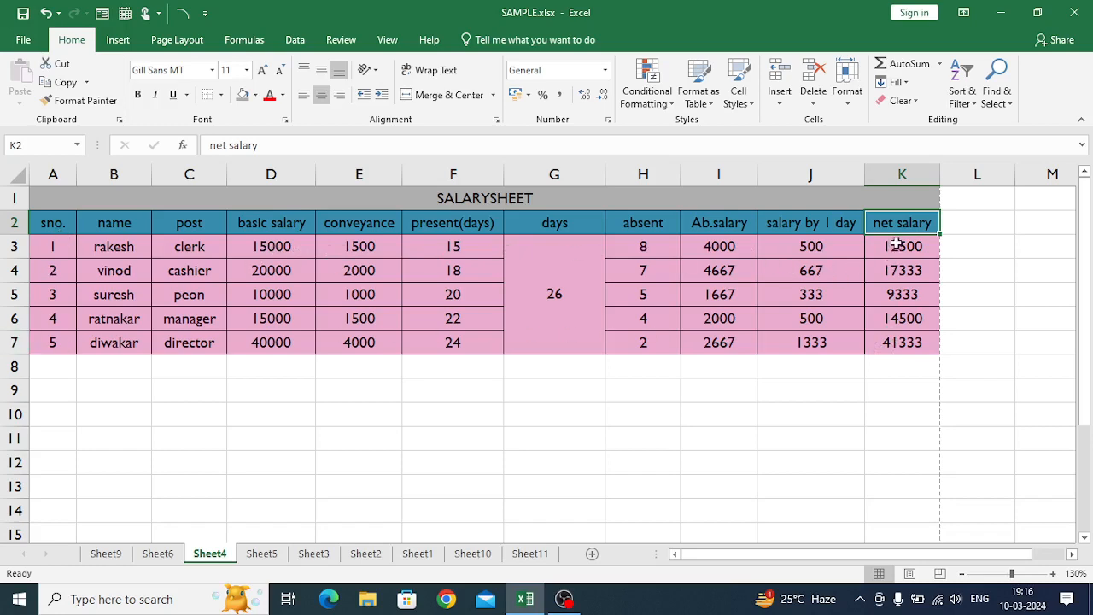
click(544, 295)
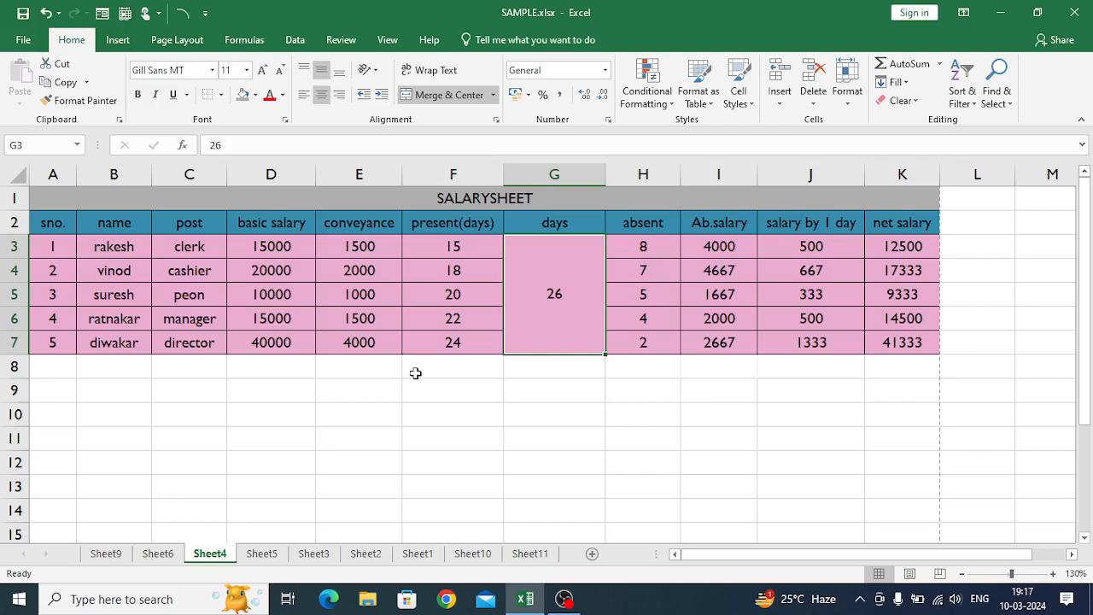
click(244, 247)
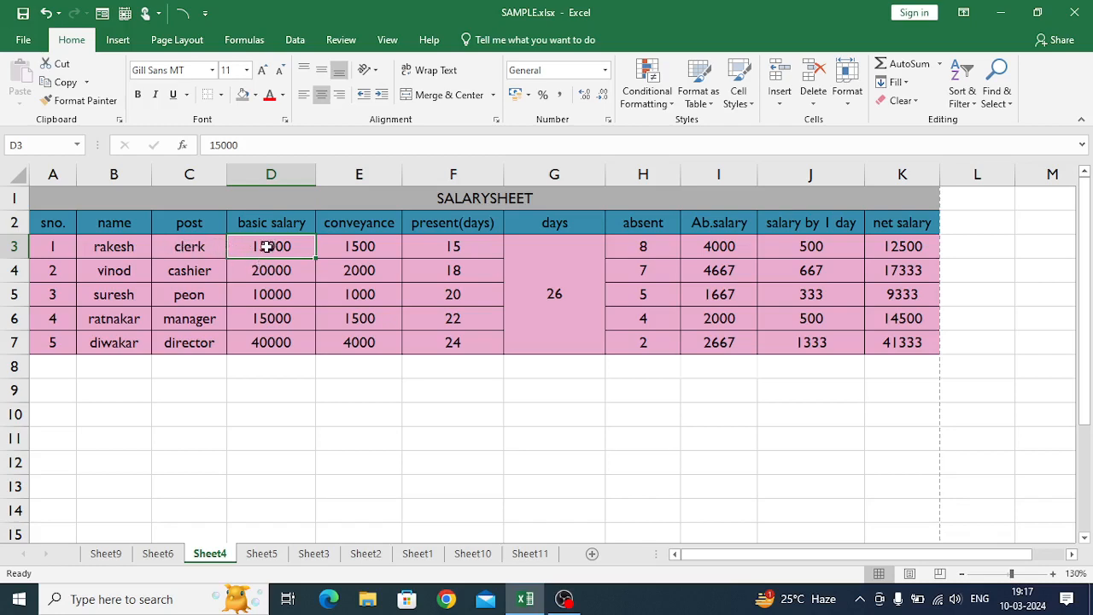
click(100, 230)
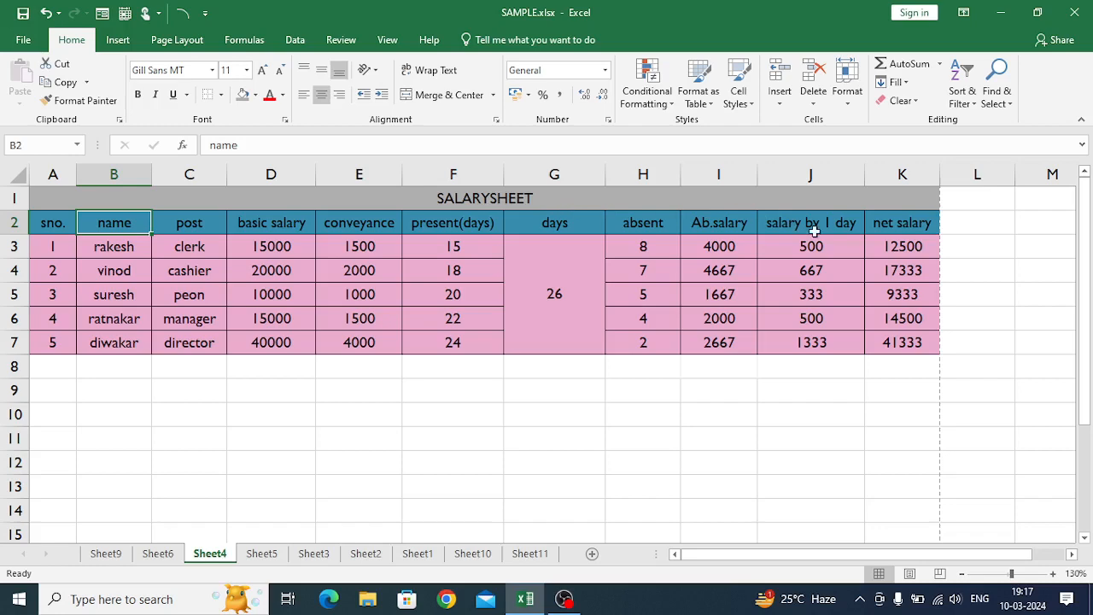
- Enter =PROPER(B2) in B10 and fill the formula down to B15
click(99, 417)
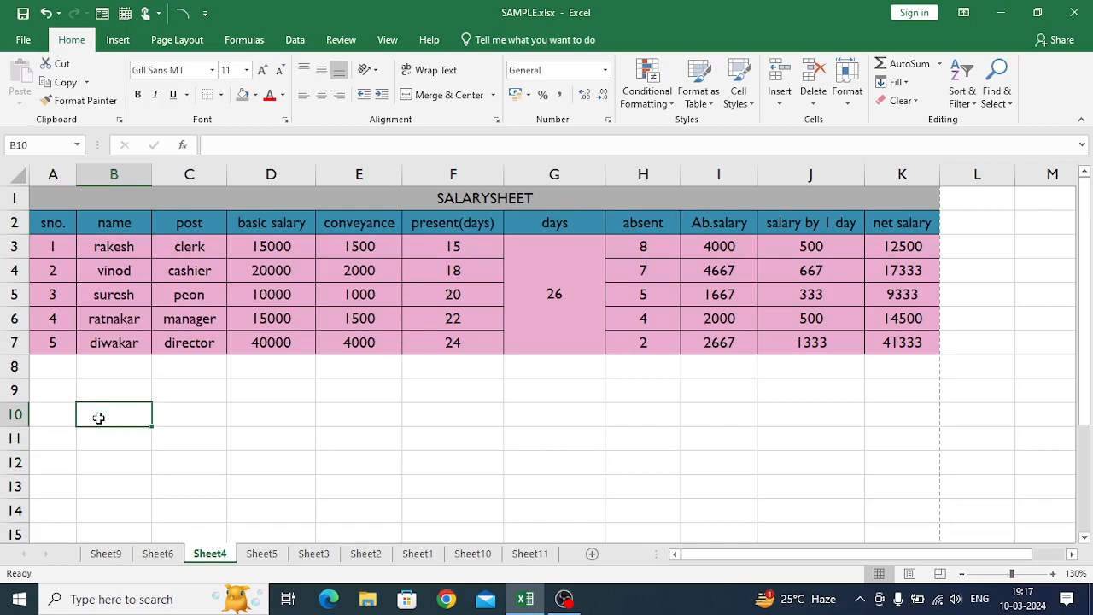
text(=proper)
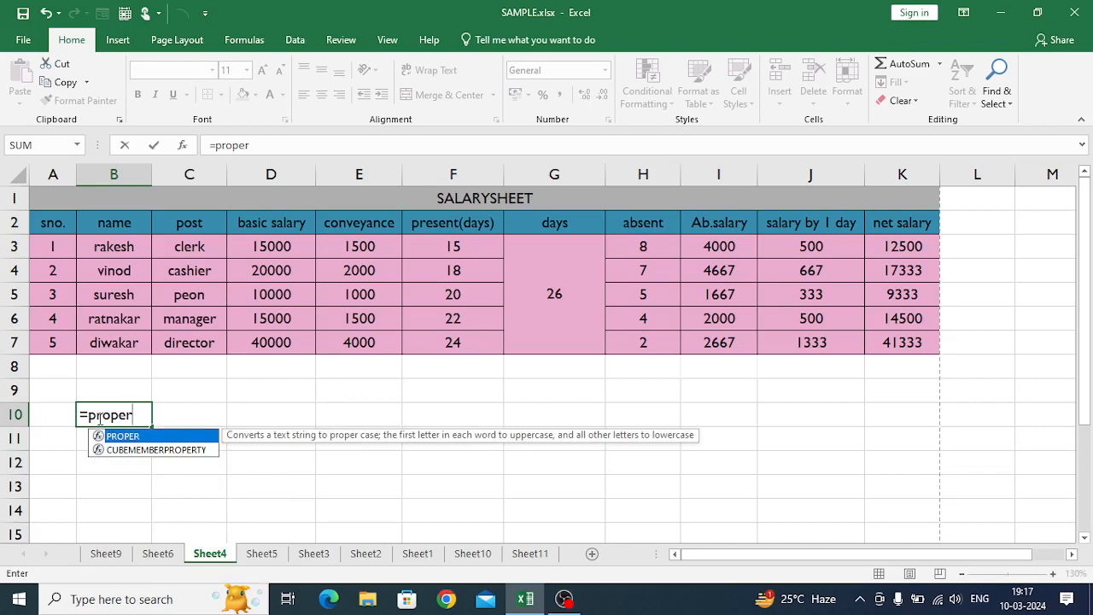
text(()
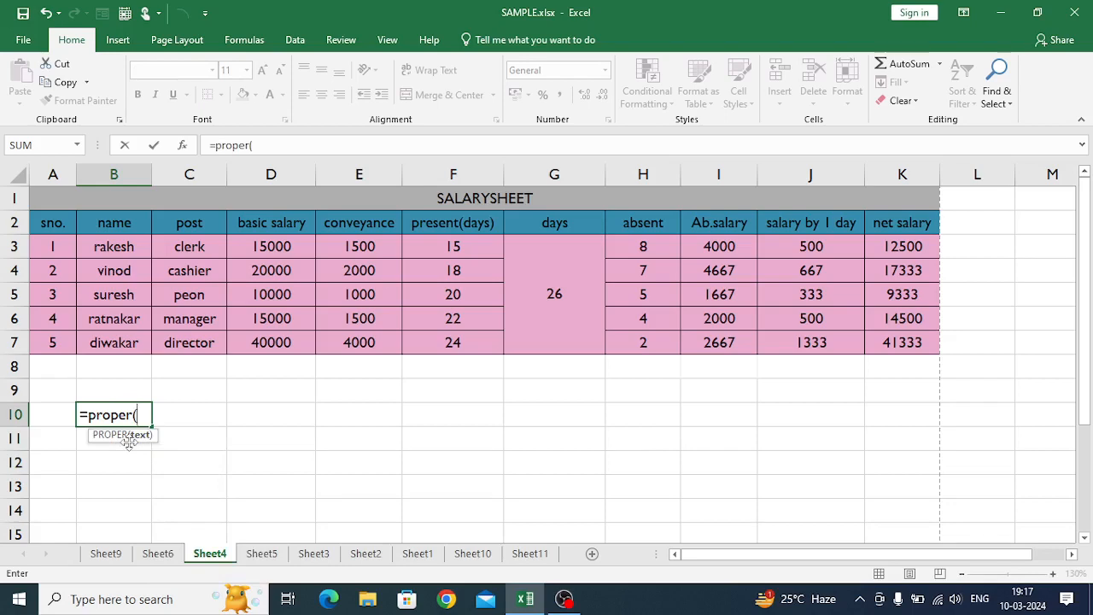
click(104, 224)
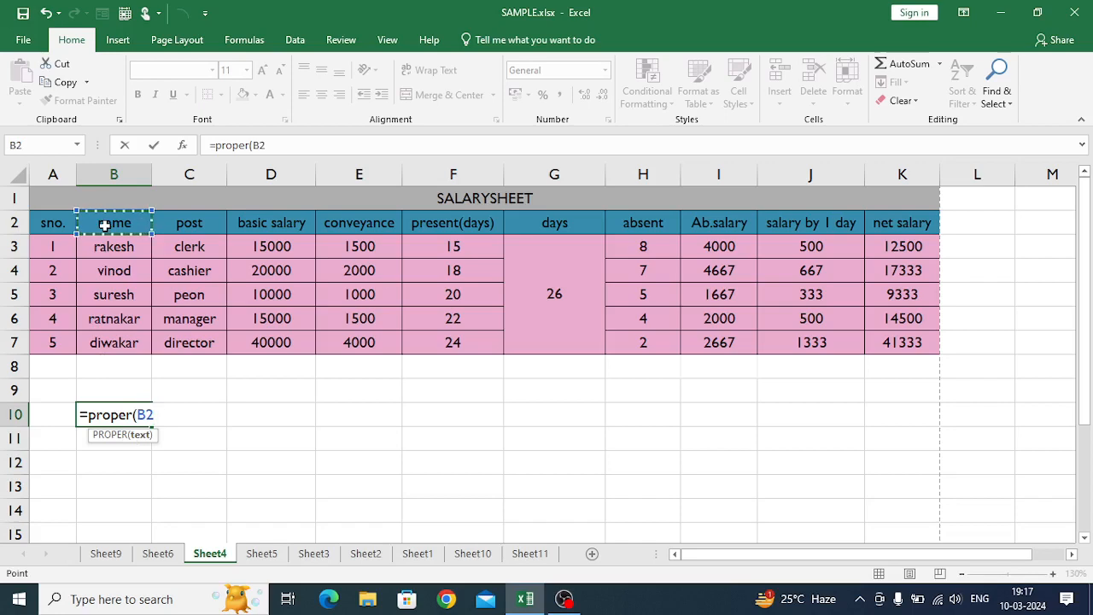
text())
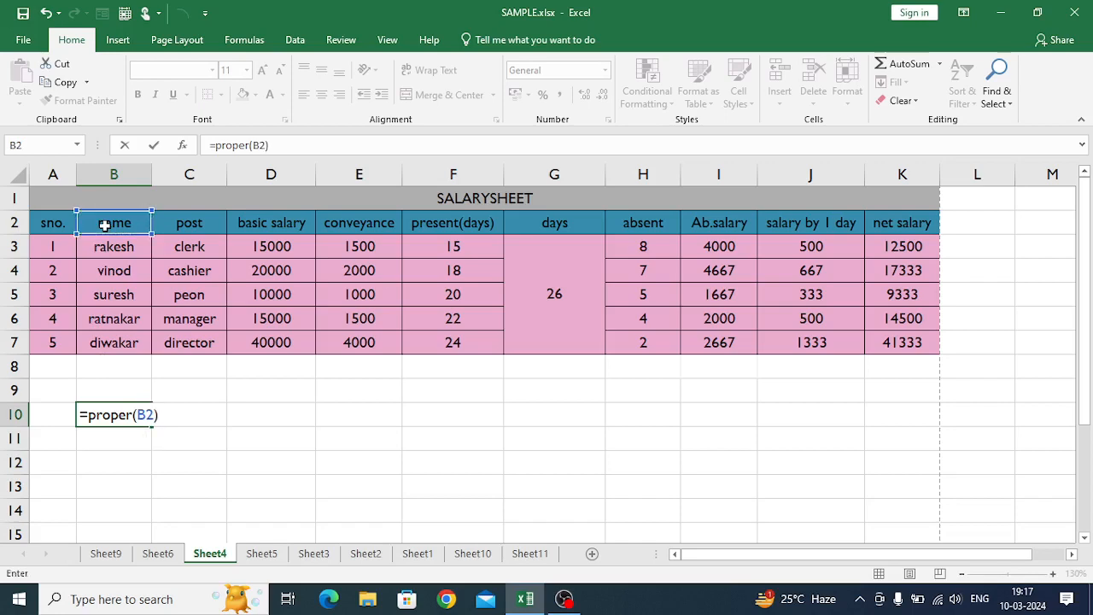
key(Return)
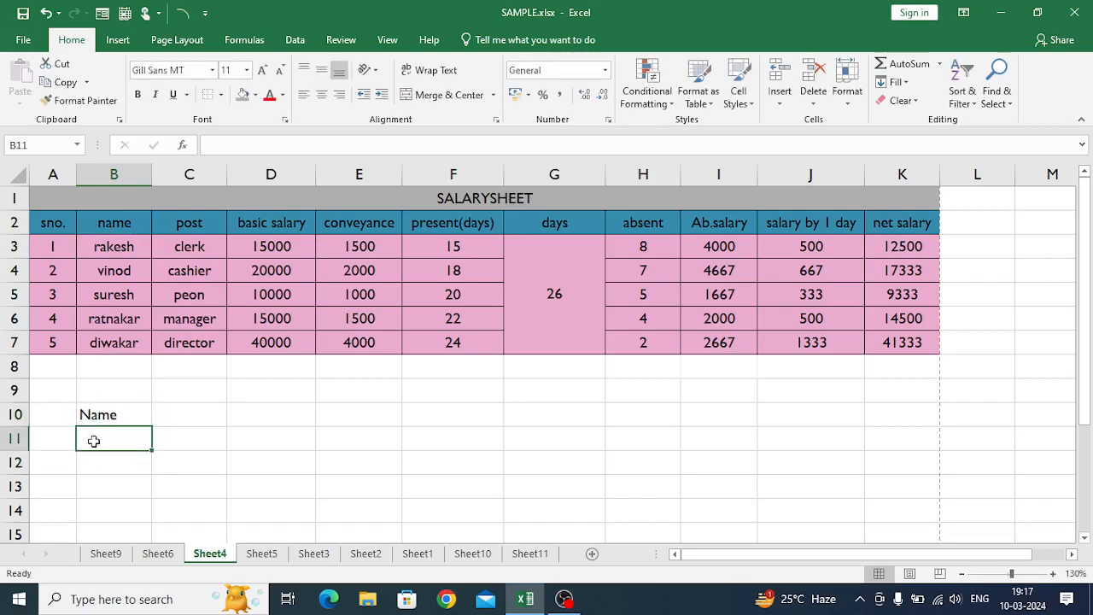
click(106, 408)
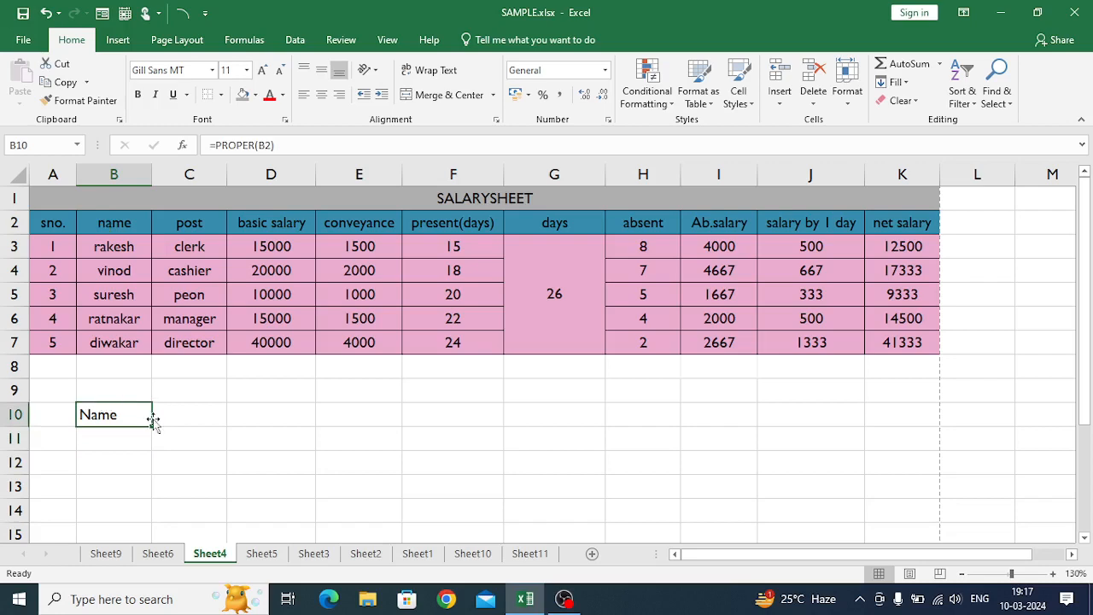
drag(151, 426, 141, 532)
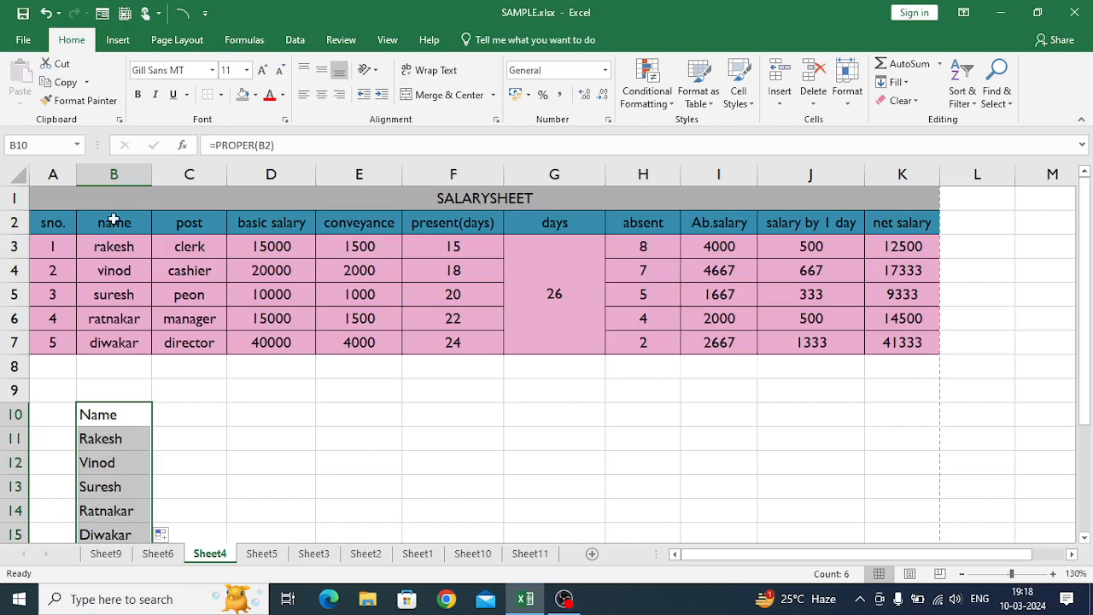
- Try clearing the original name column B2:B7, and undo the deletion
drag(113, 220, 105, 348)
key(ctrl+c)
key(Delete)
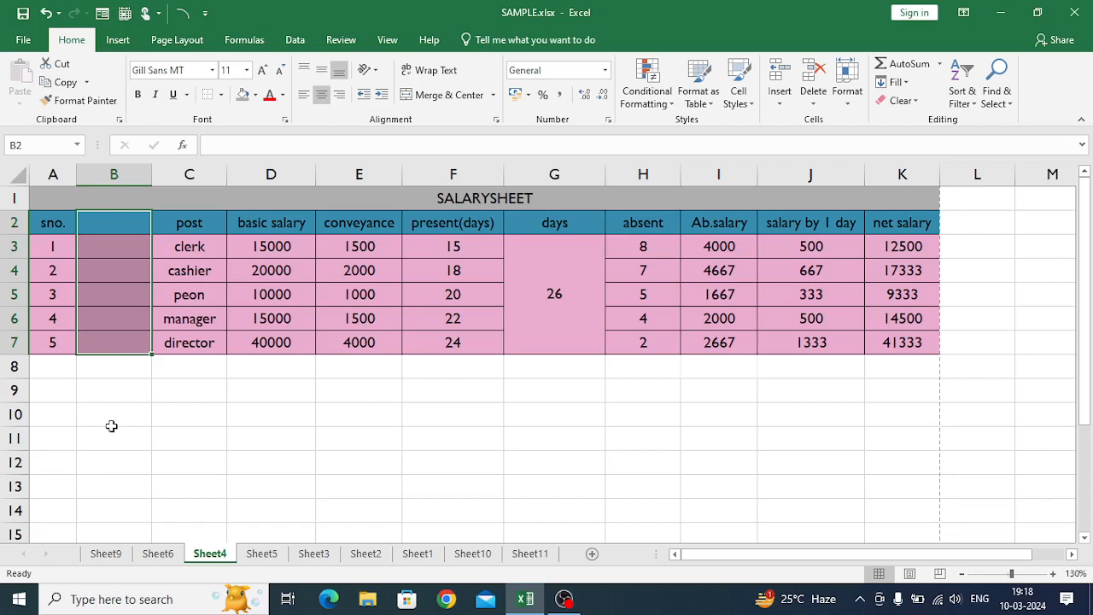
key(ctrl+v)
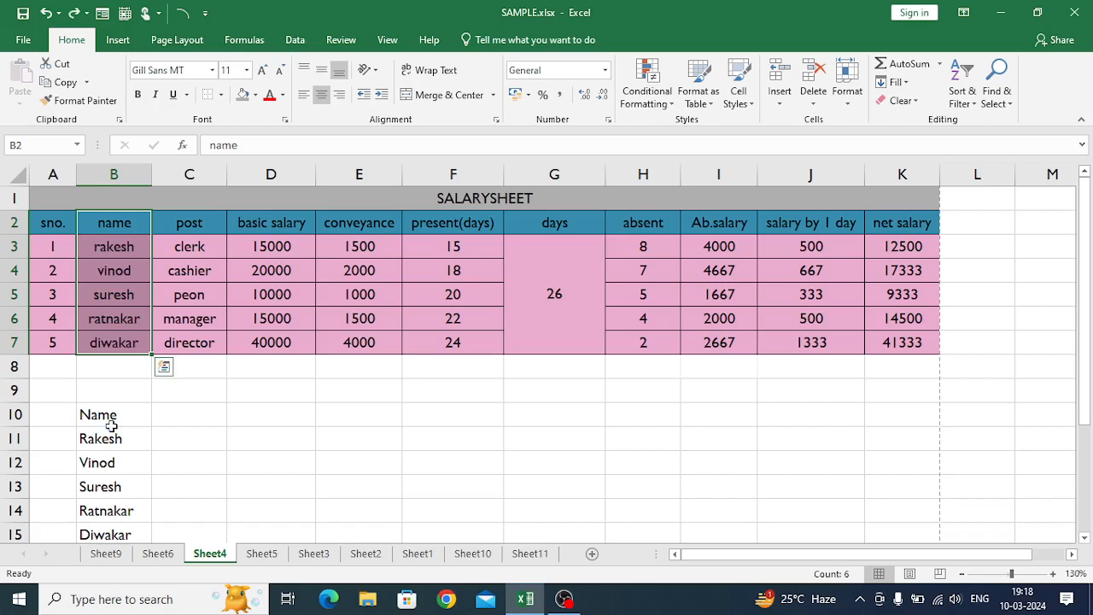
- Copy the proper-case names in B10:B15 and paste them as values only, starting at D10
drag(109, 414, 102, 534)
key(ctrl+c)
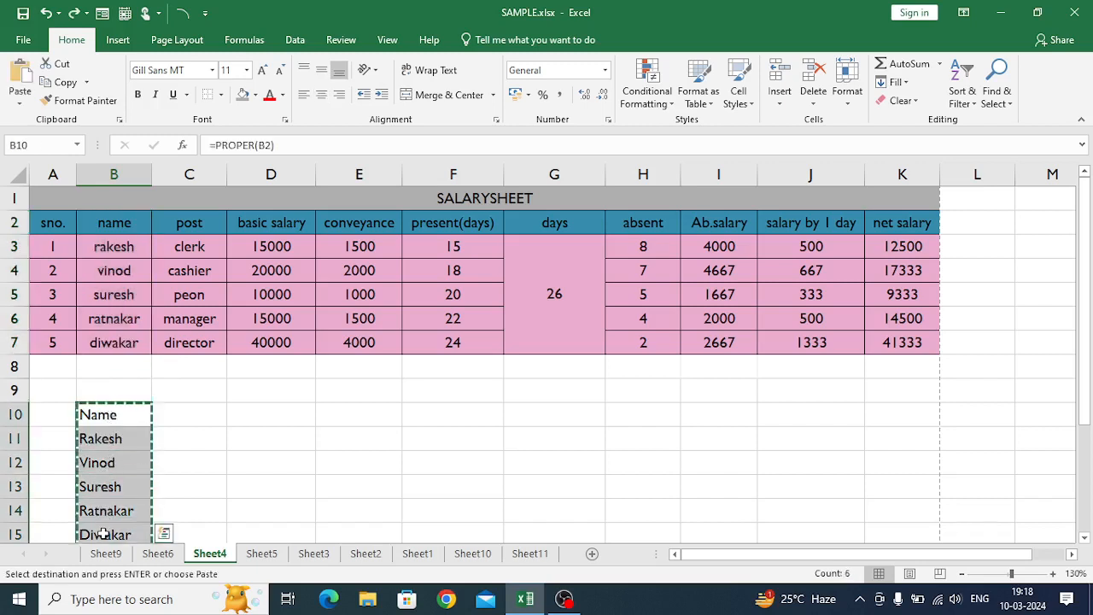
click(251, 412)
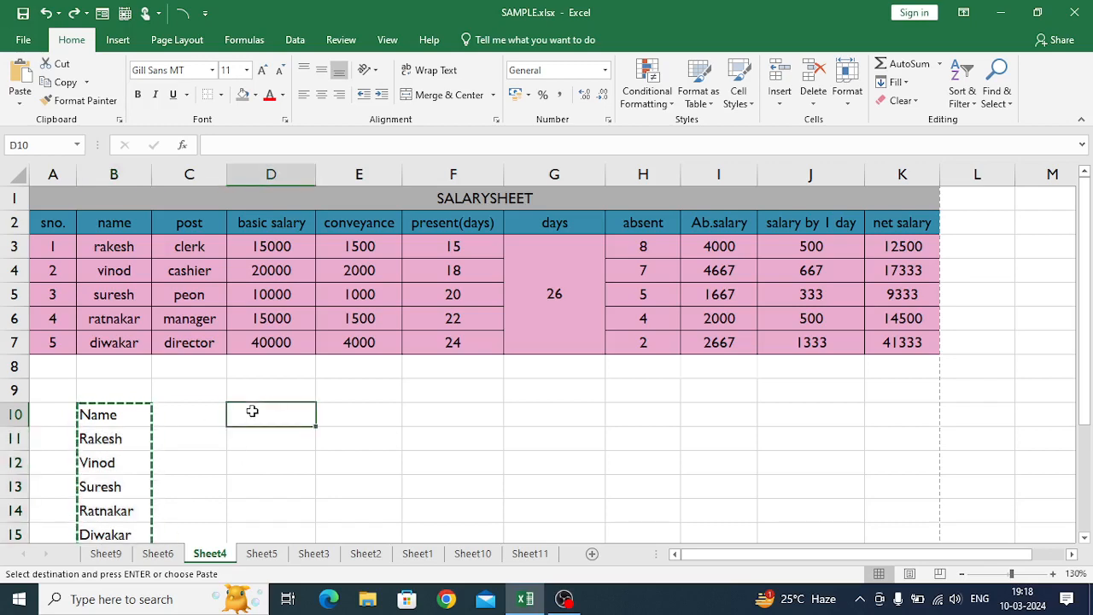
click(14, 103)
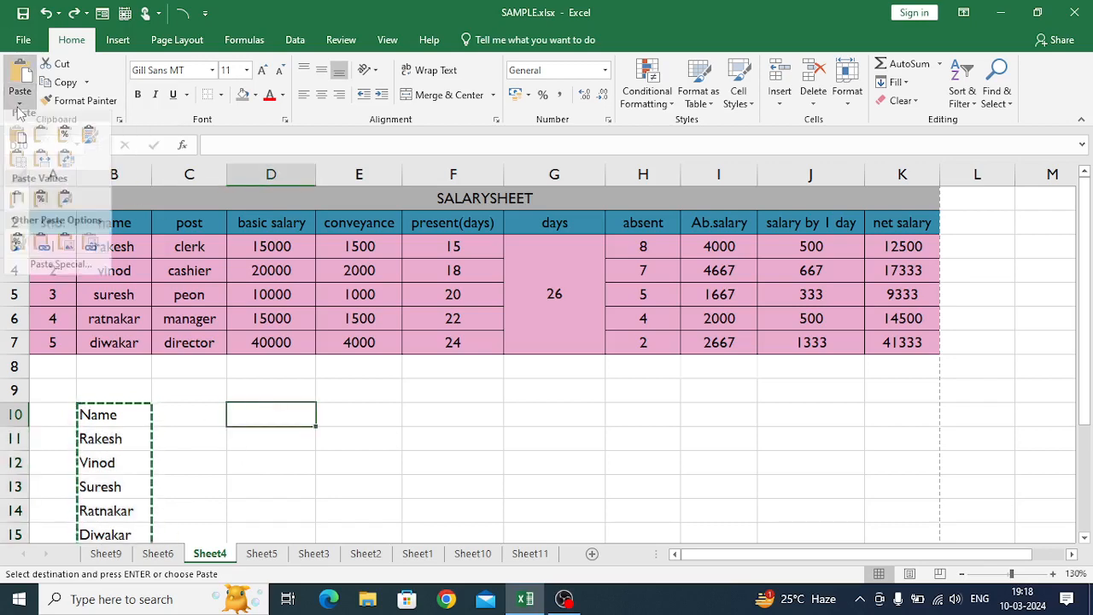
click(17, 209)
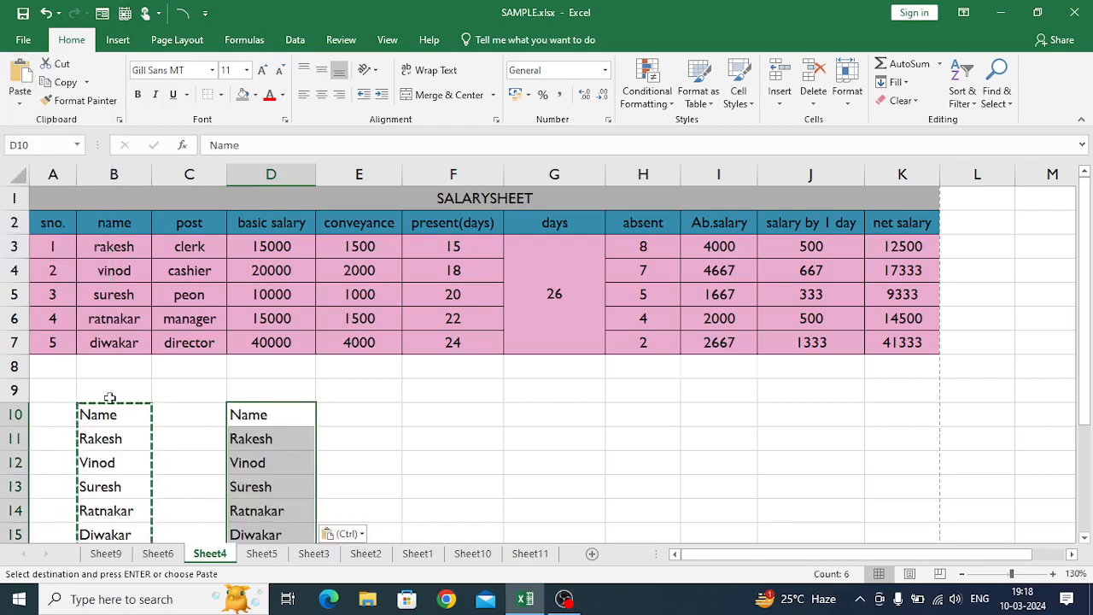
- End the copy mode and clear the PROPER formulas from B10:B15
click(339, 470)
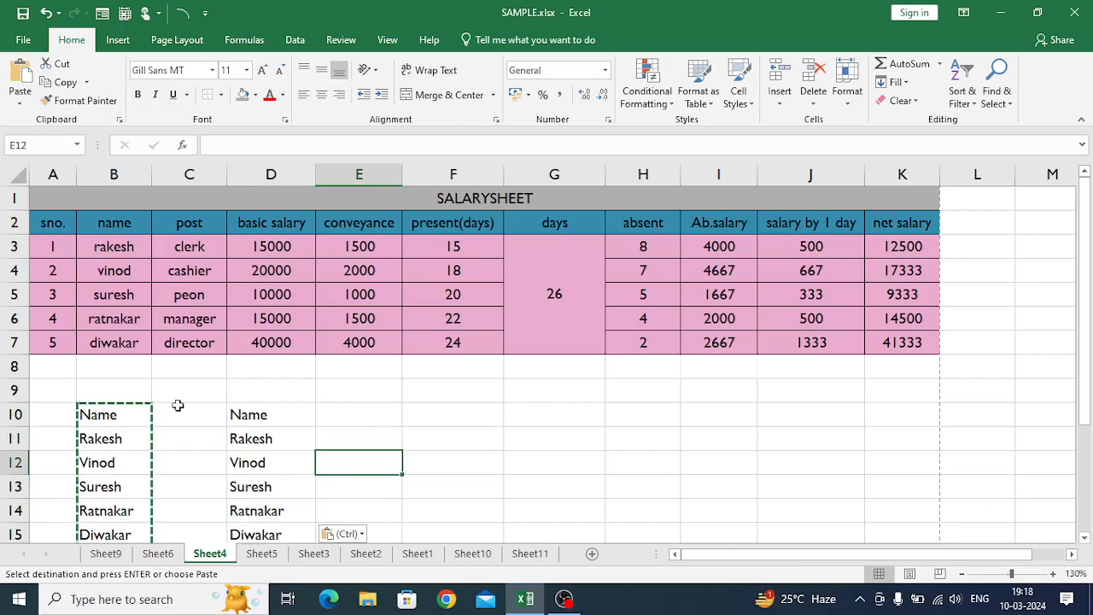
click(124, 413)
click(175, 411)
key(Escape)
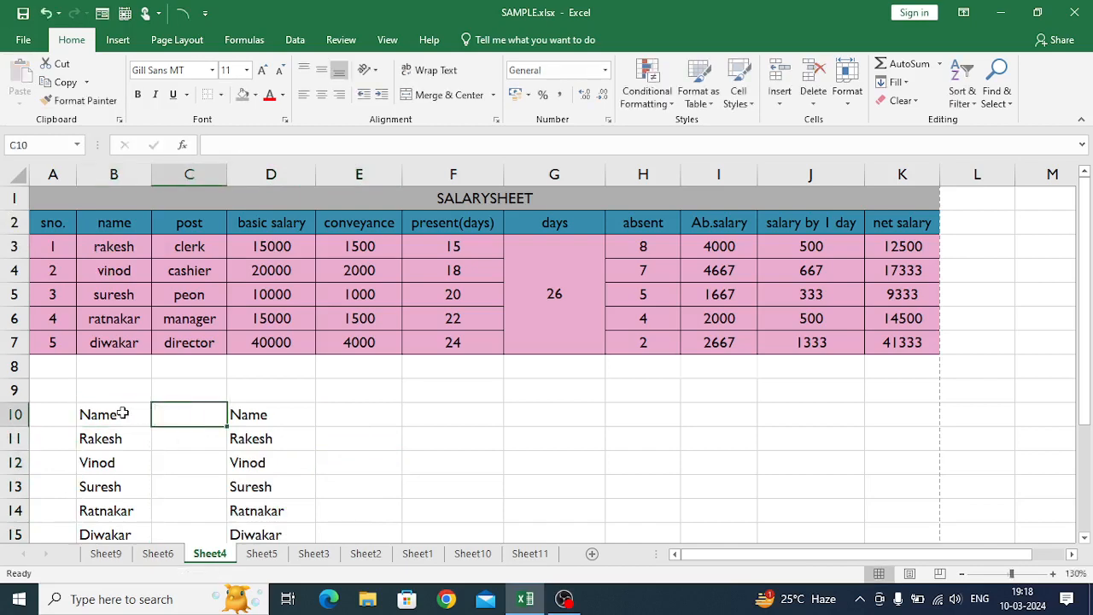
drag(123, 413, 111, 533)
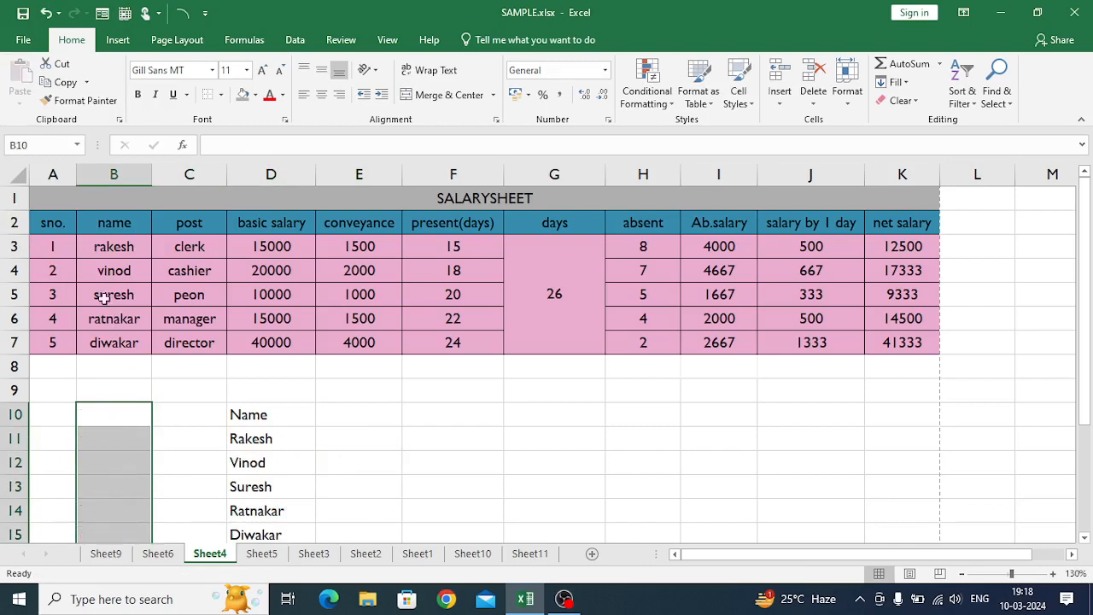
- Move the pasted names from D10:D15 onto B2:B7, replacing the existing lowercase entries
drag(100, 220, 105, 338)
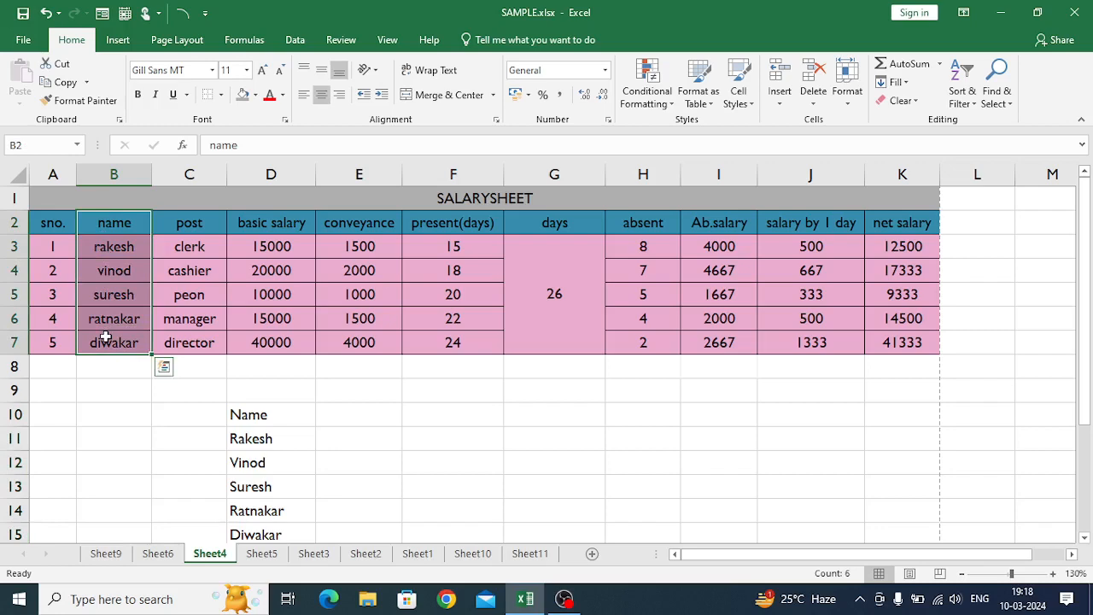
drag(248, 415, 256, 478)
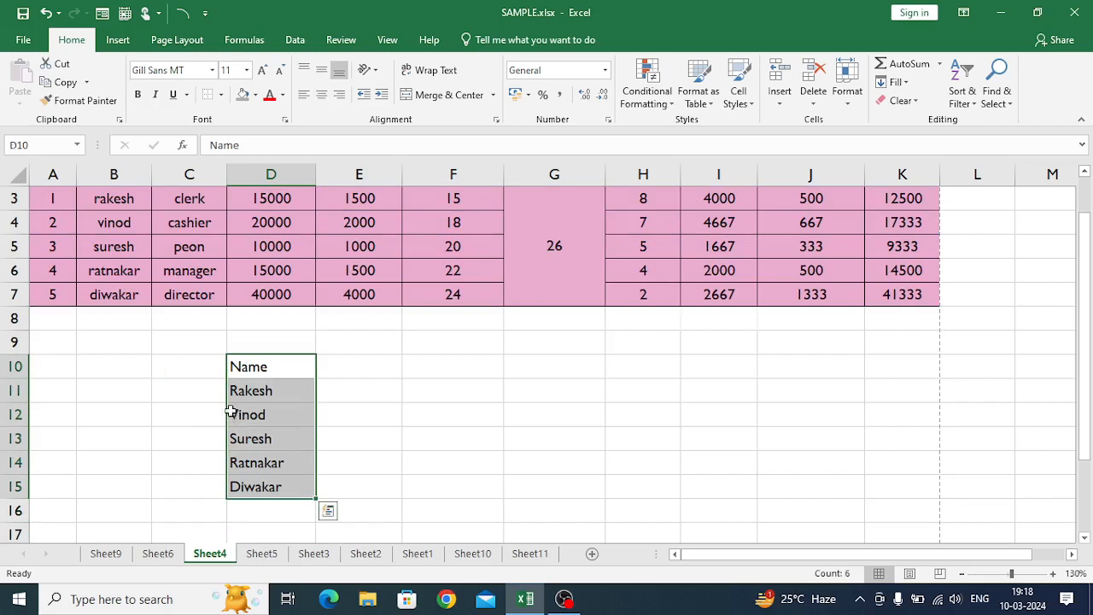
drag(225, 402, 110, 235)
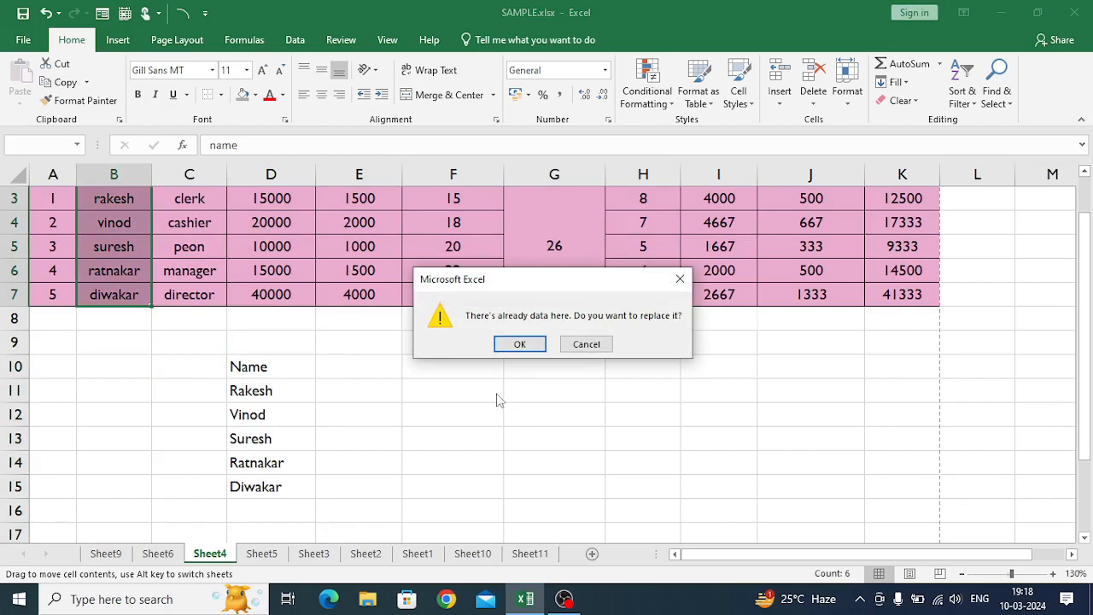
click(529, 347)
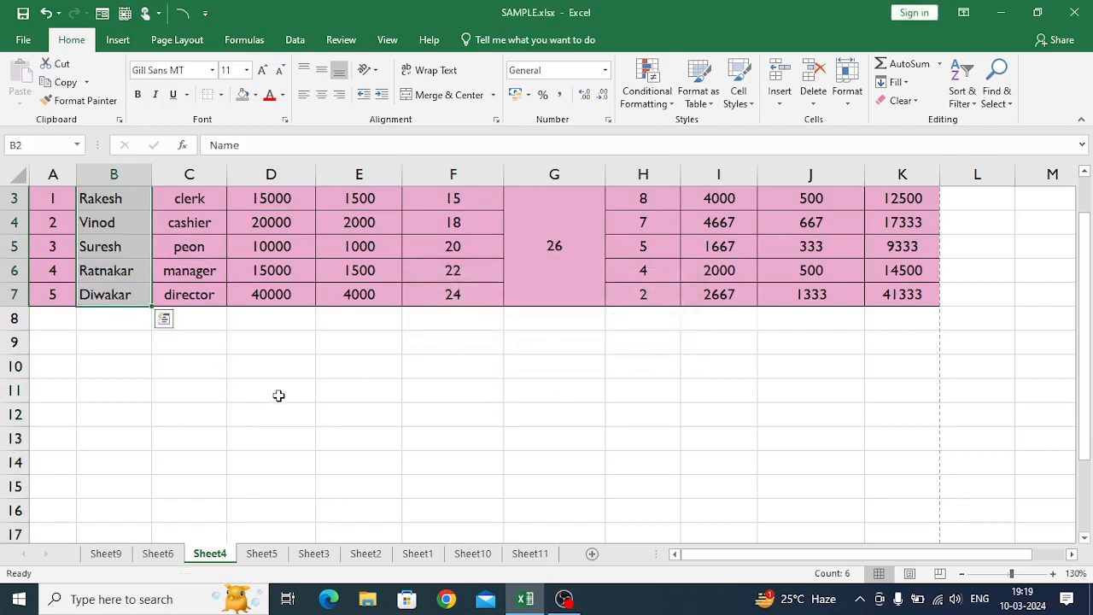
scroll(278, 395, up, 1)
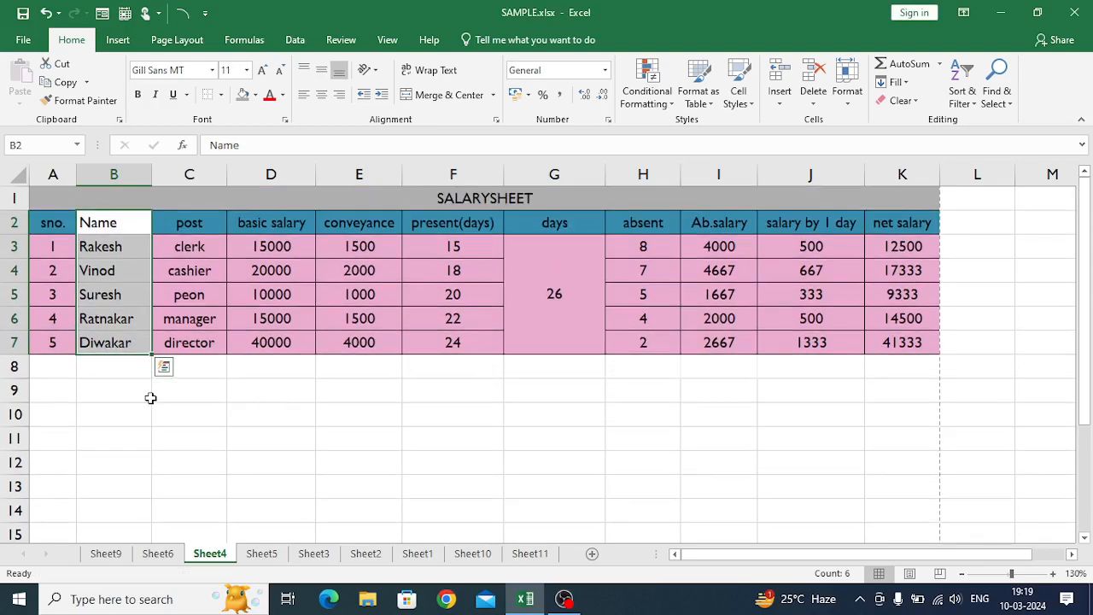
click(263, 461)
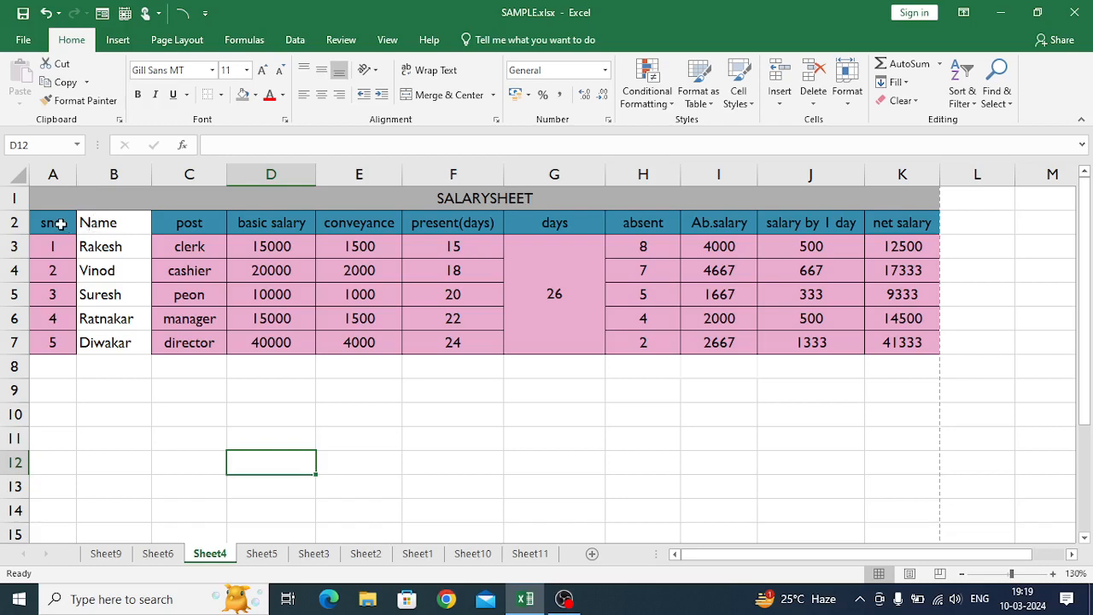
- Copy the formatting of A2:A7 onto the Name column B2:B7 by pasting formatting only, and end the copy mode
drag(61, 224, 51, 338)
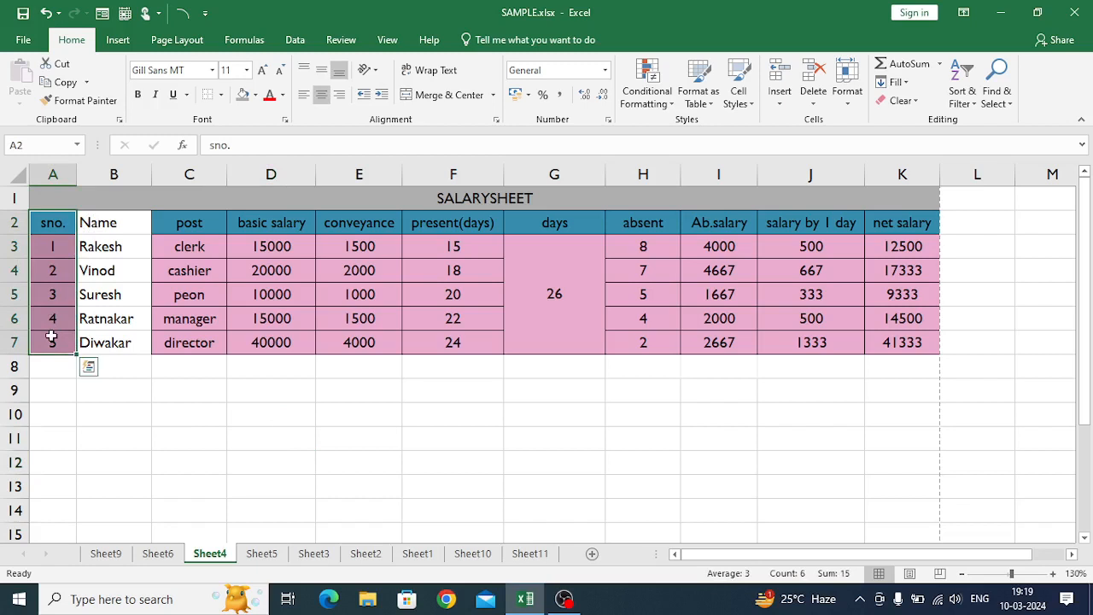
key(ctrl+c)
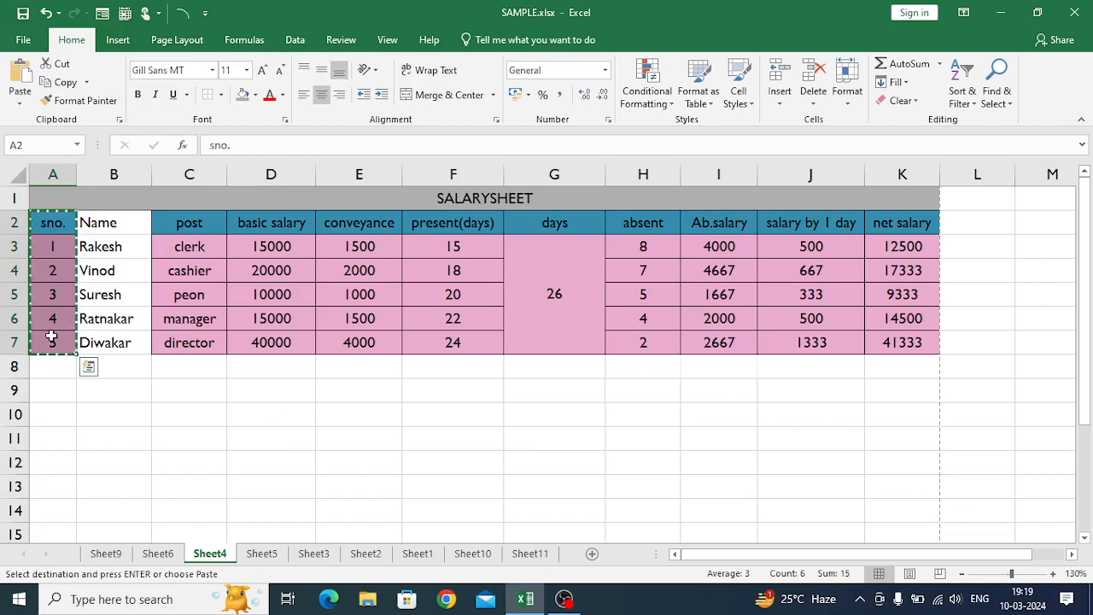
click(98, 222)
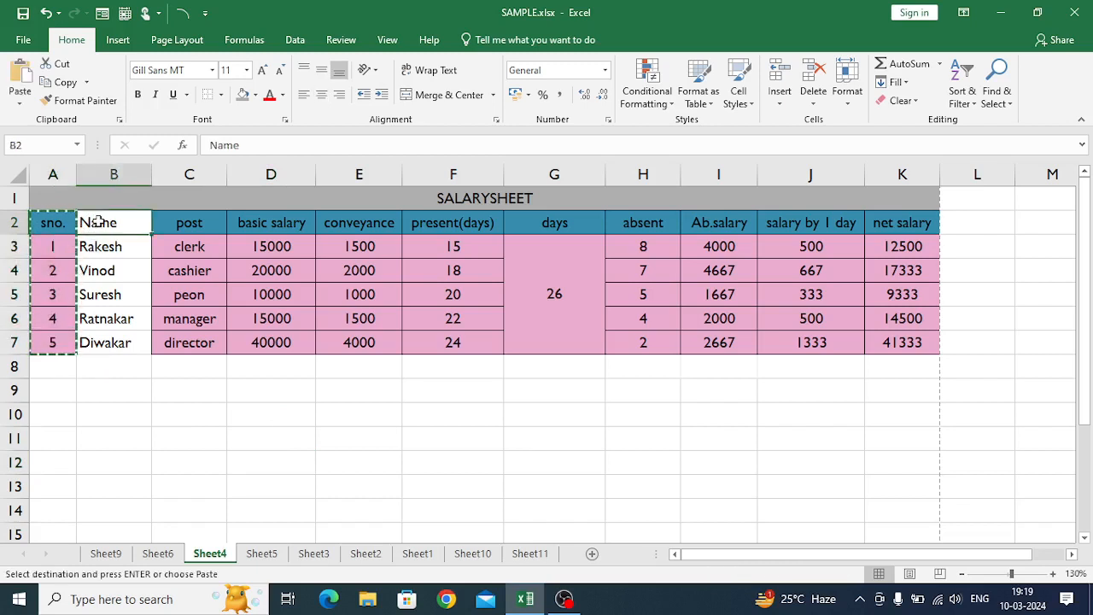
drag(98, 226, 99, 344)
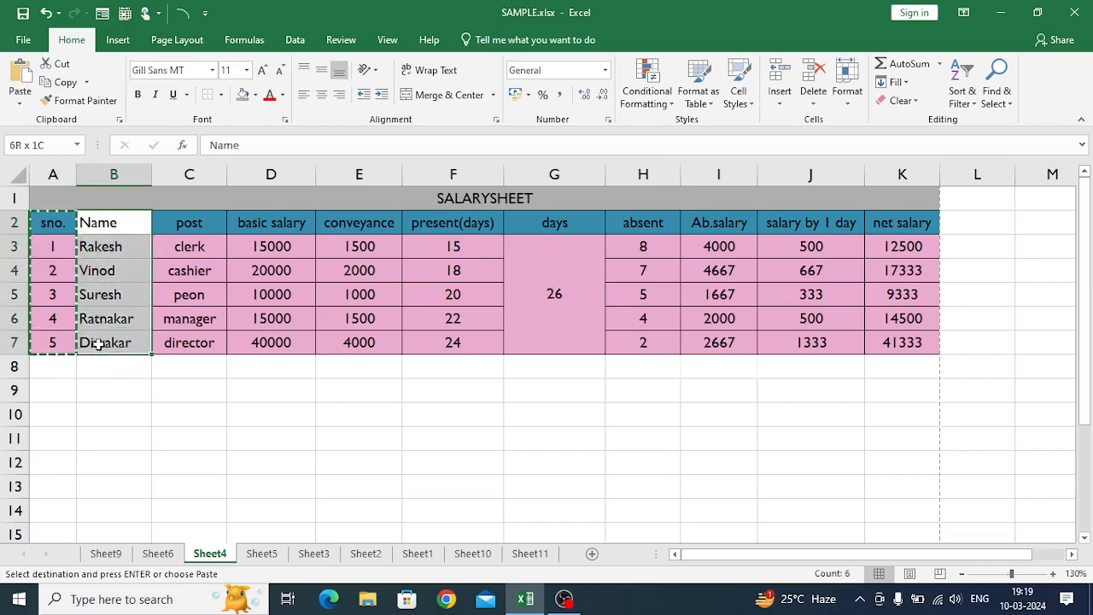
click(27, 104)
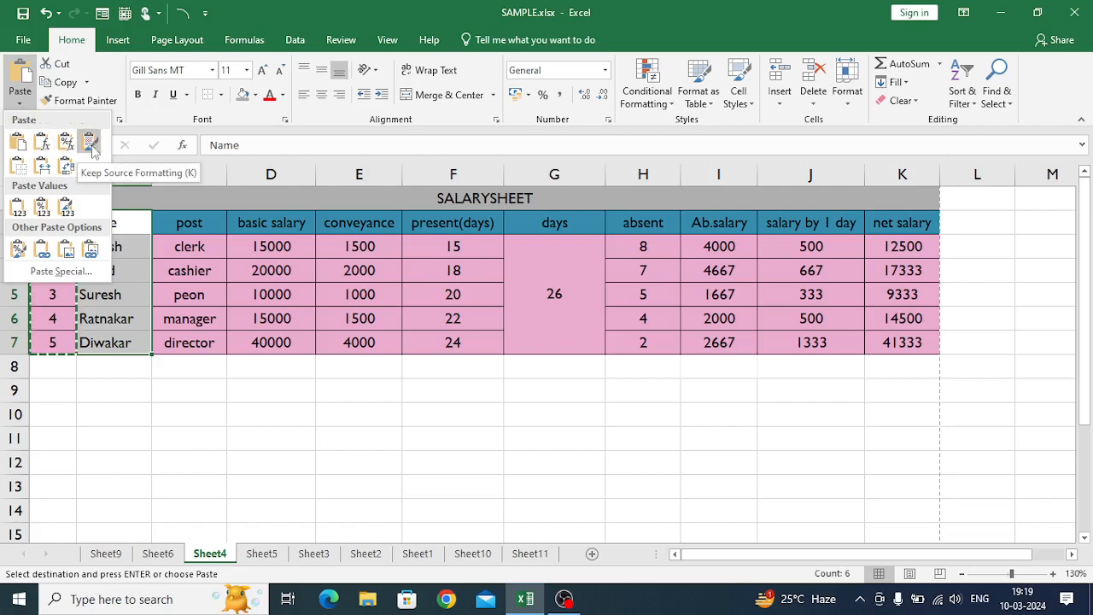
click(18, 252)
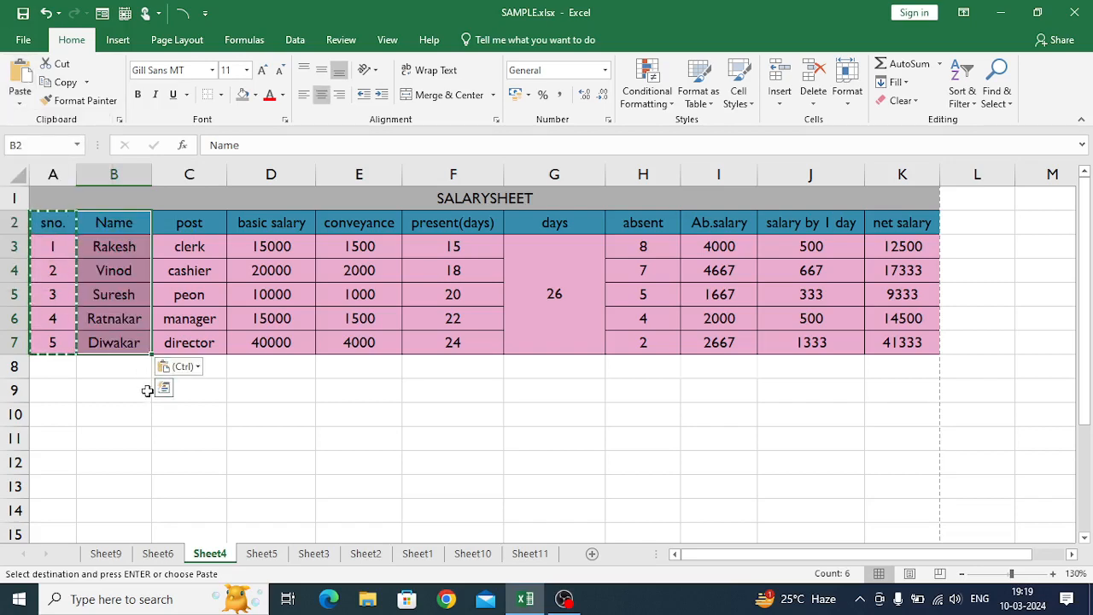
click(122, 385)
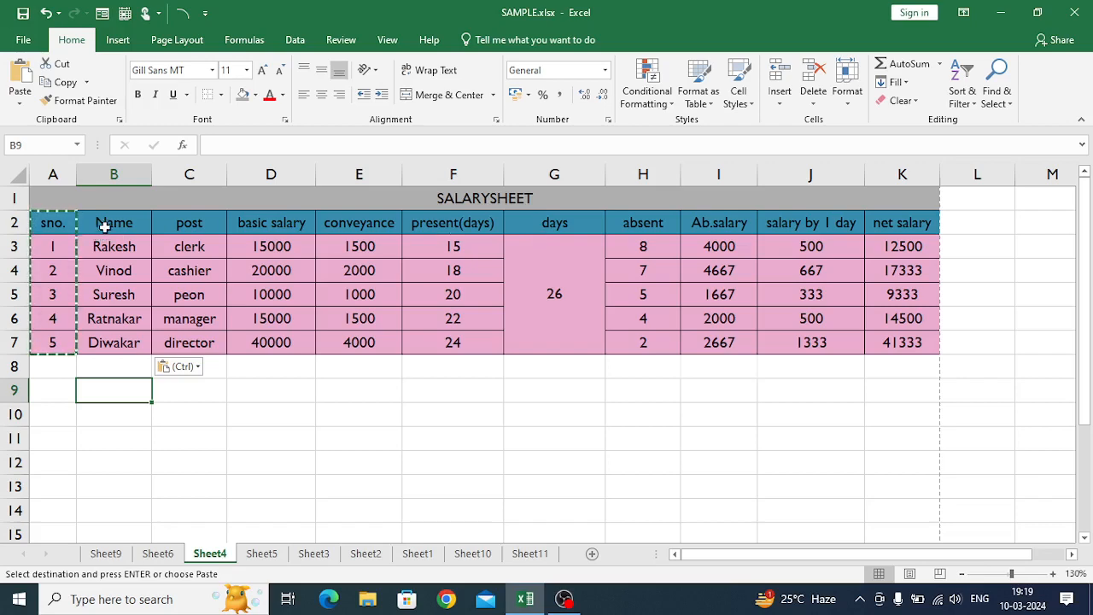
key(Escape)
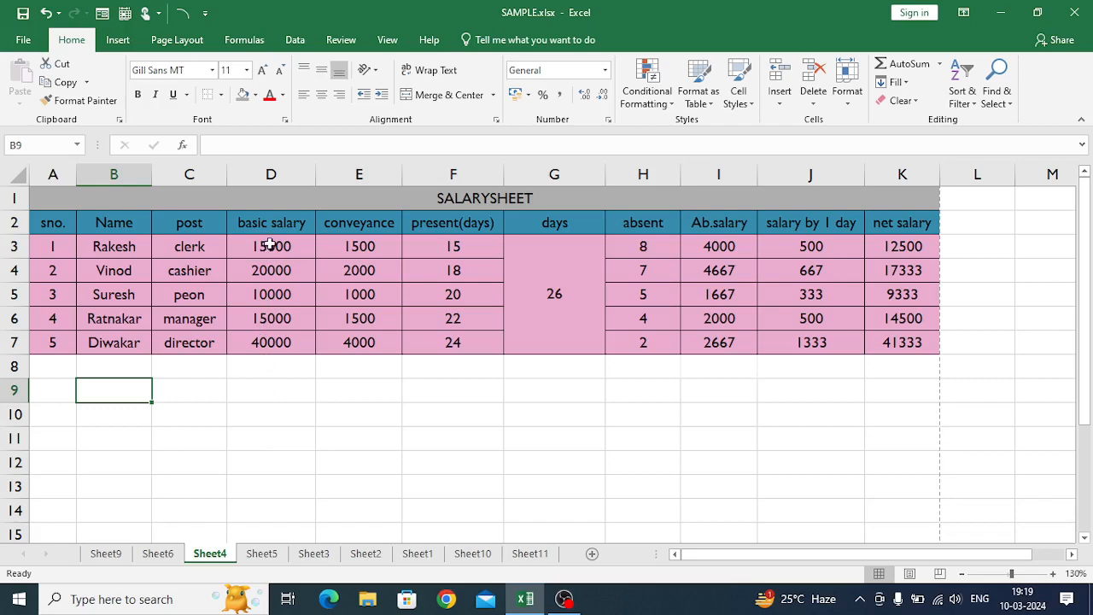
- Apply the custom number format 00,000 to the basic salary values in D3:D7
drag(269, 245, 257, 347)
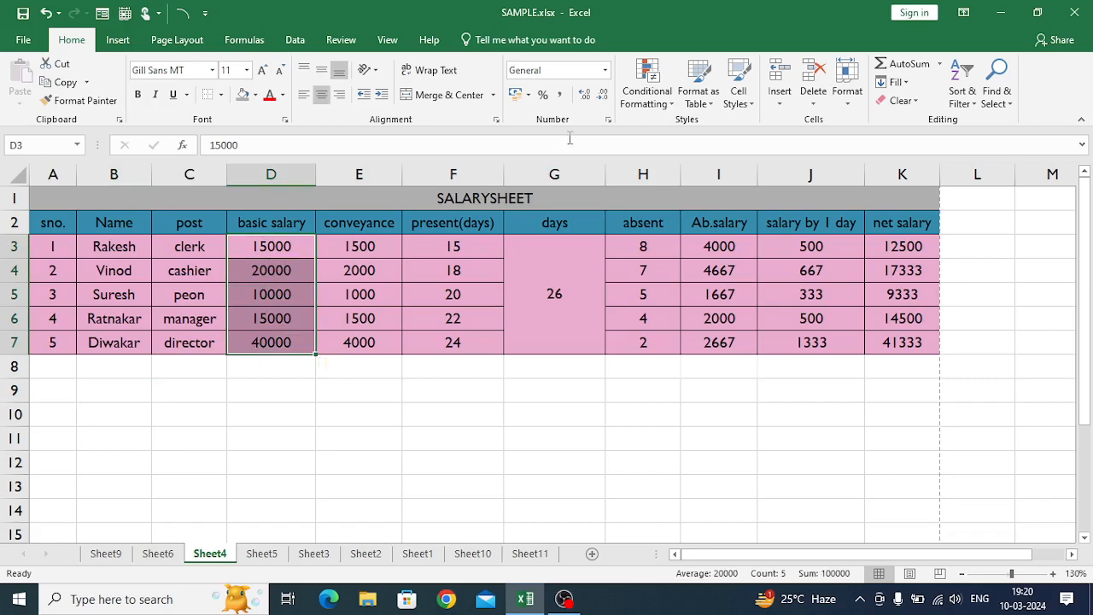
click(605, 72)
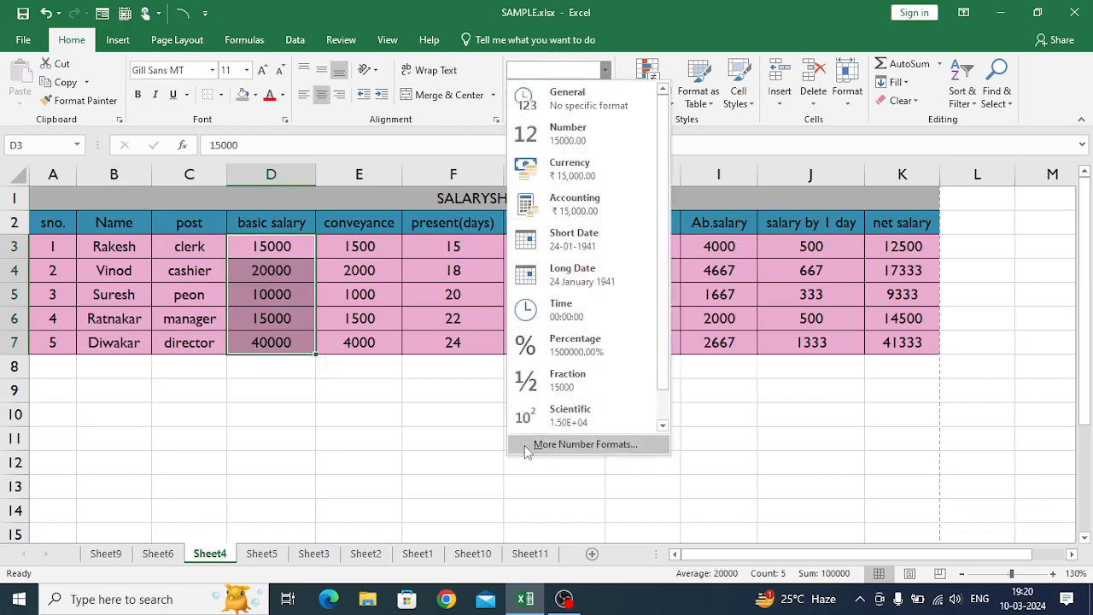
click(585, 444)
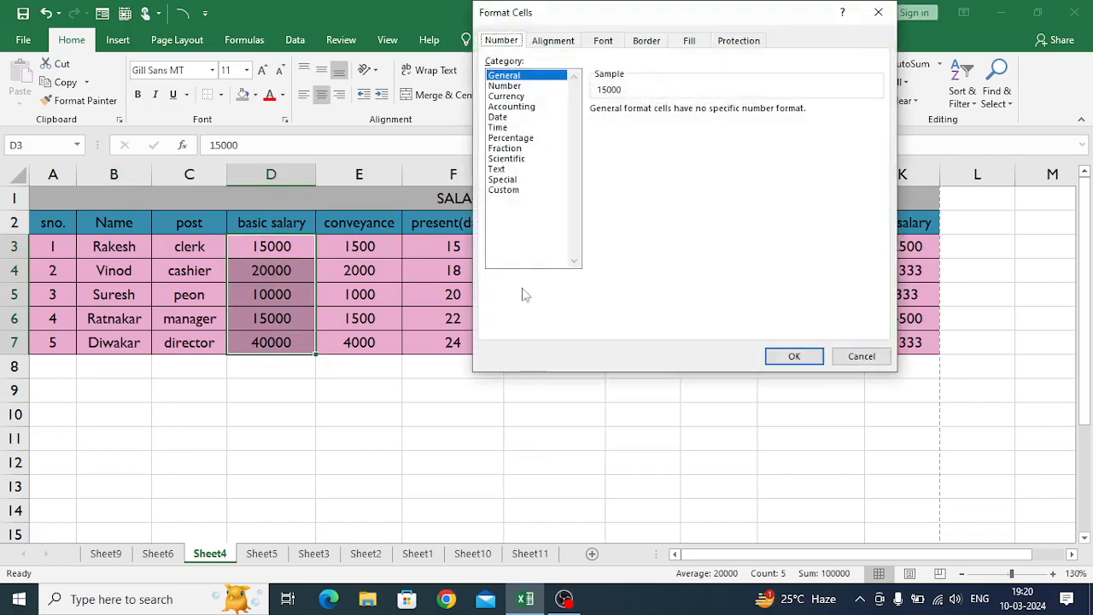
click(505, 190)
drag(627, 123, 567, 123)
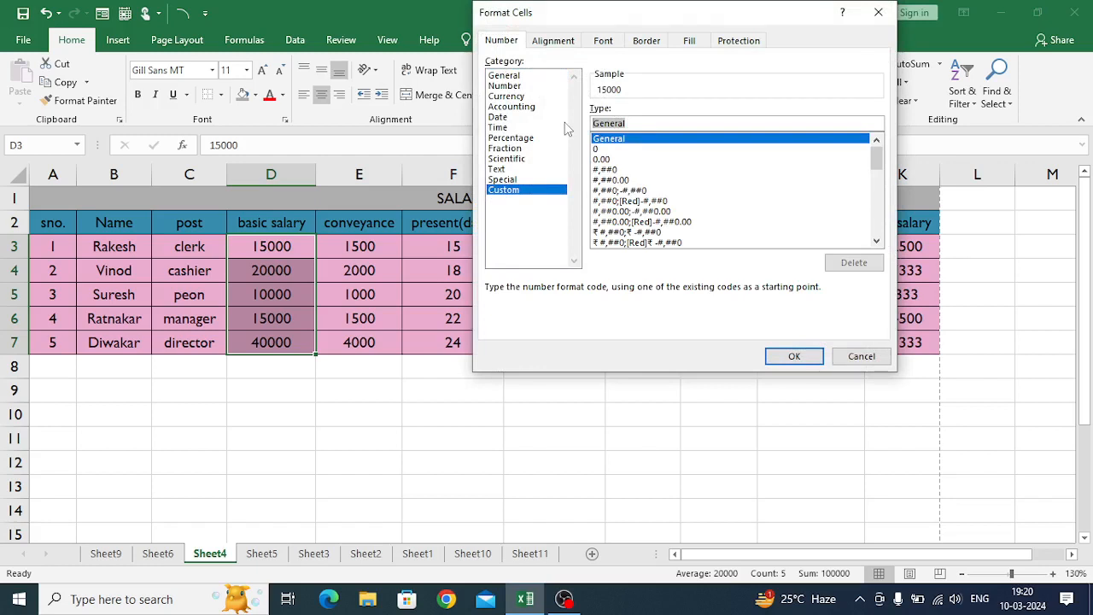
text(00,)
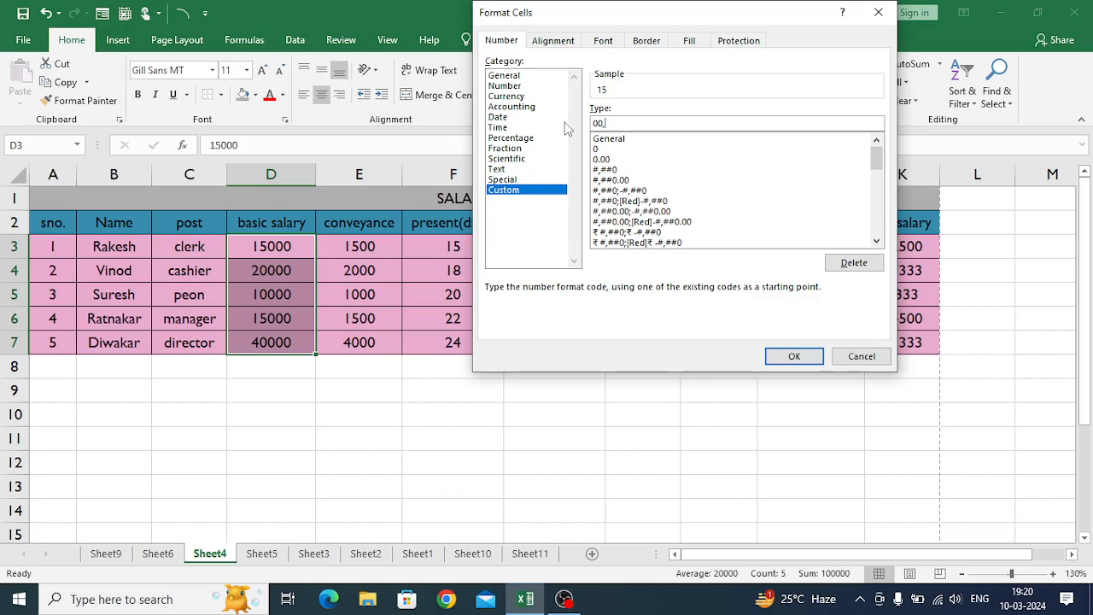
text(000)
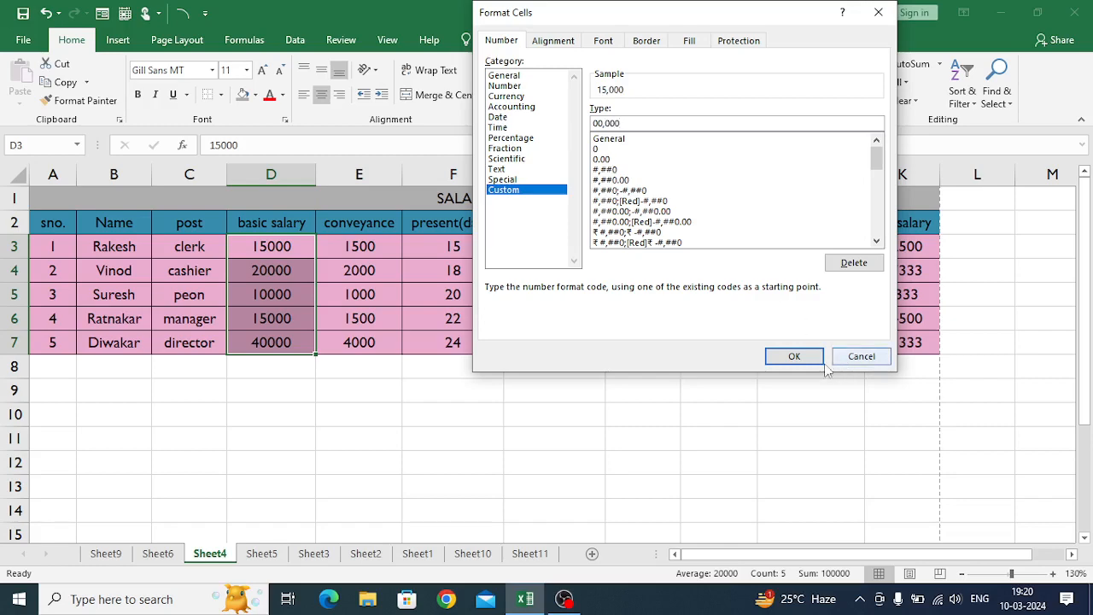
click(794, 355)
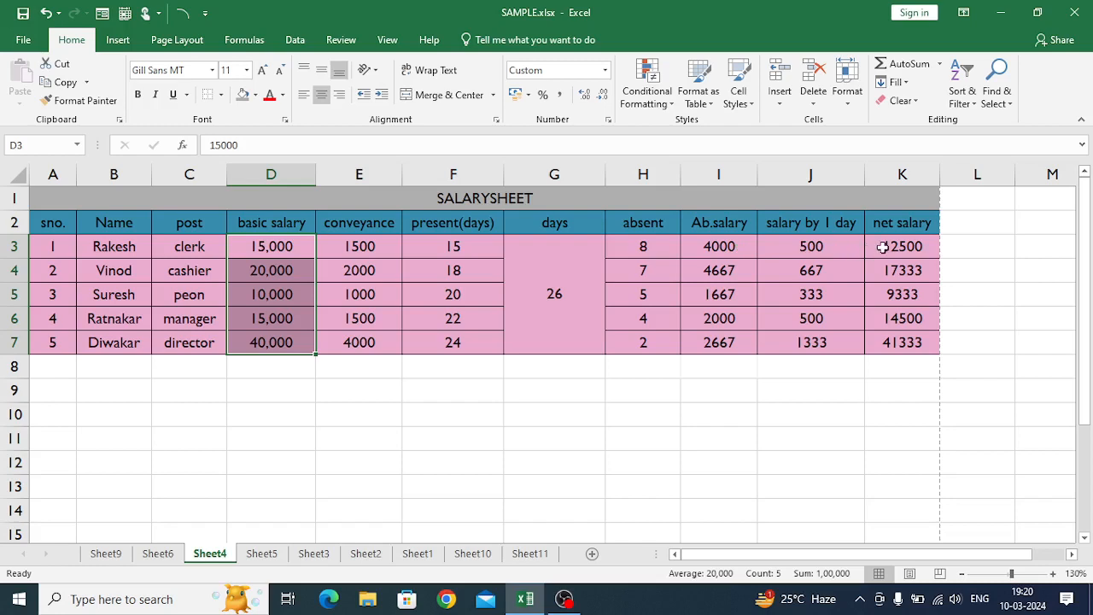
- Apply the custom number format 00,000 to the net salary values in K3:K7
drag(883, 247, 904, 349)
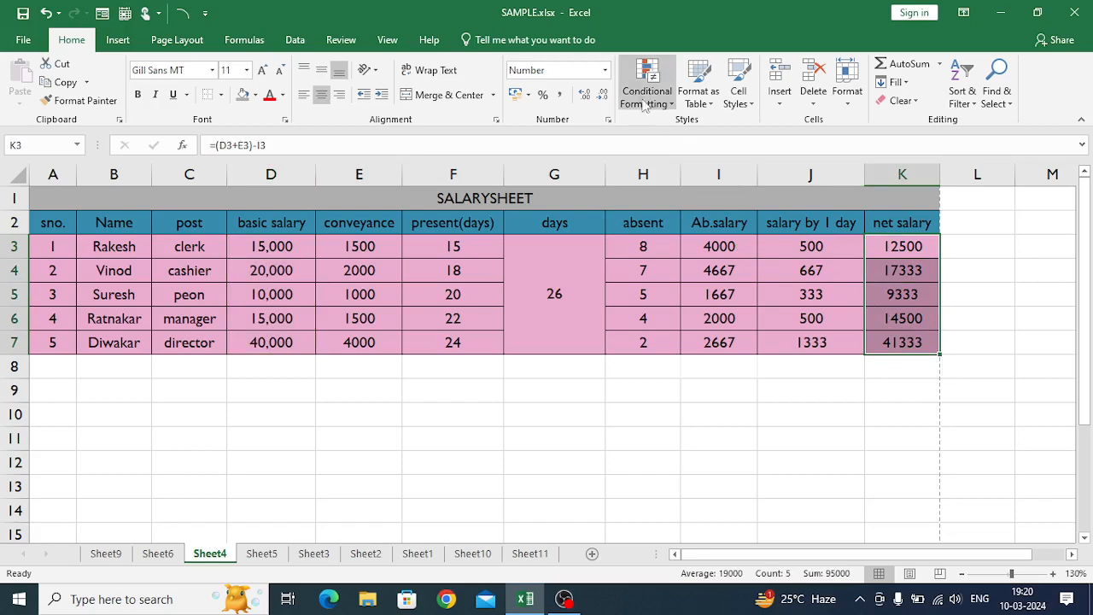
click(604, 70)
click(536, 445)
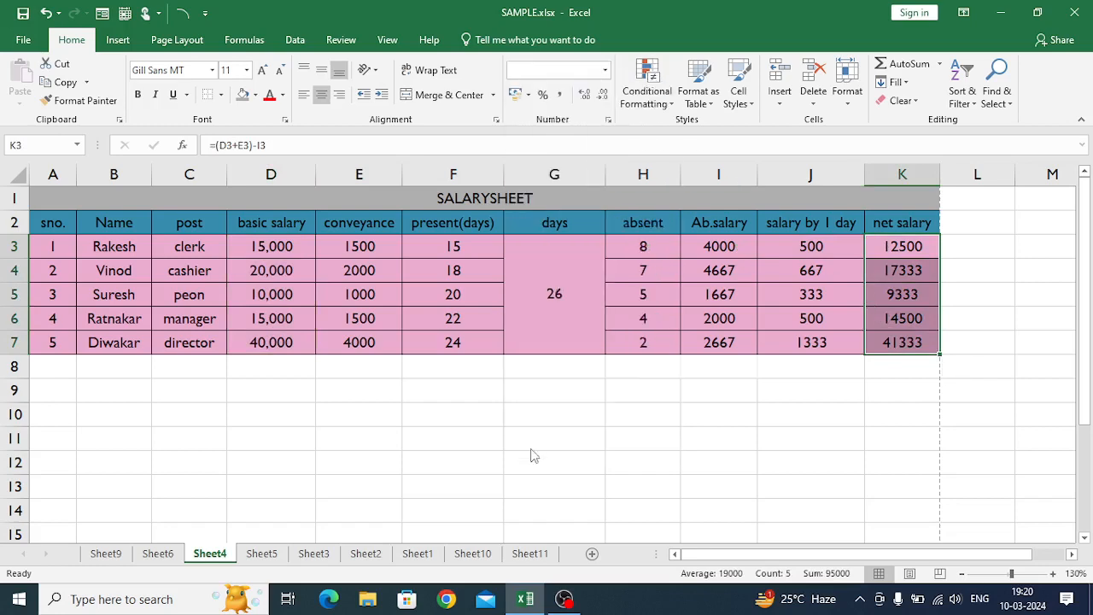
click(508, 192)
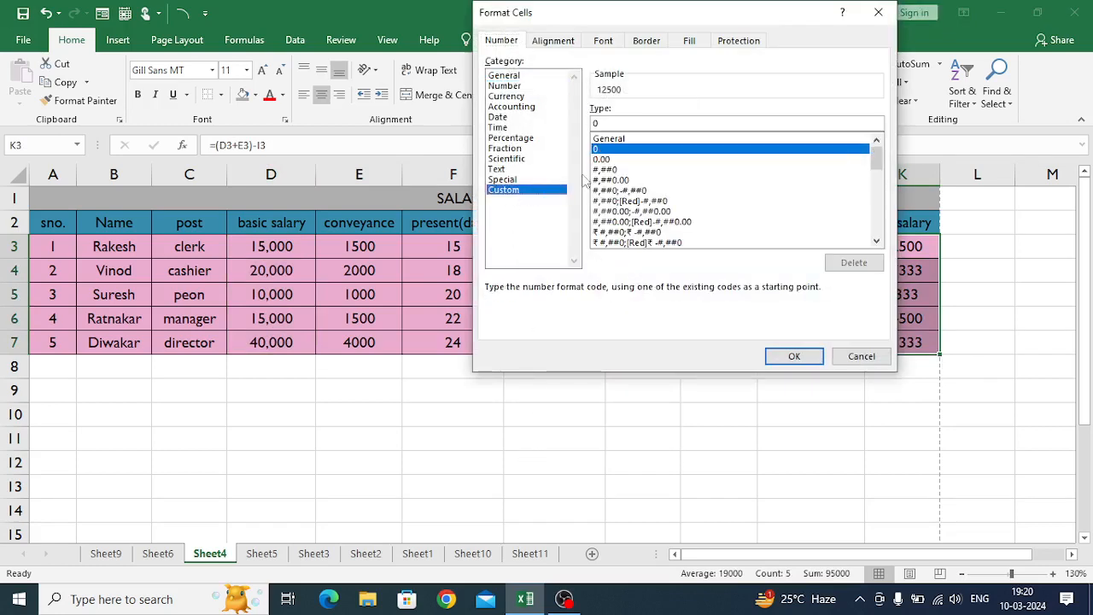
click(657, 140)
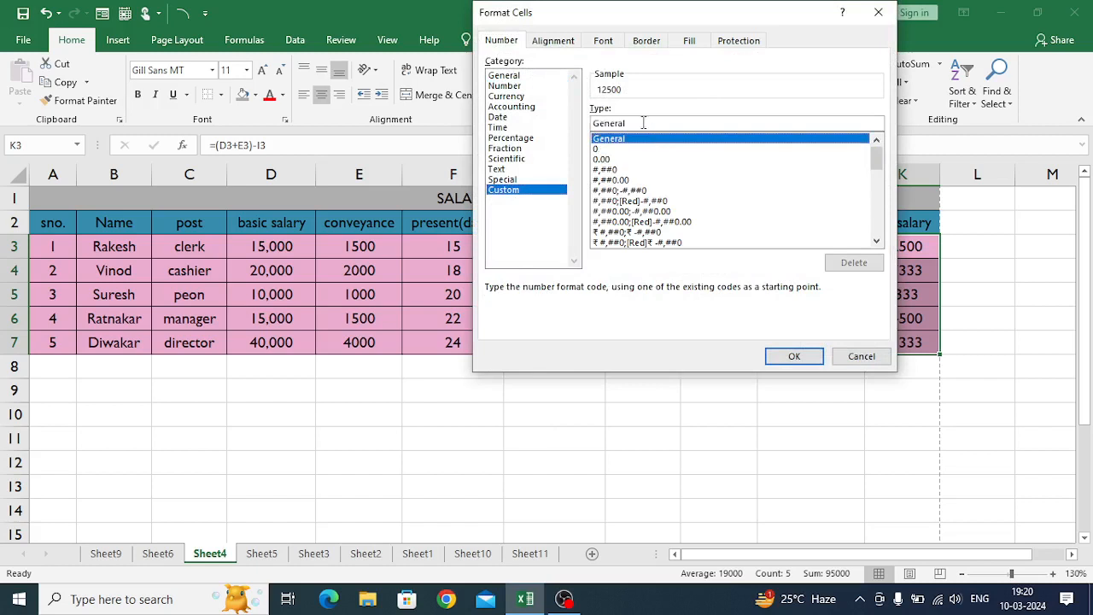
drag(645, 123, 589, 124)
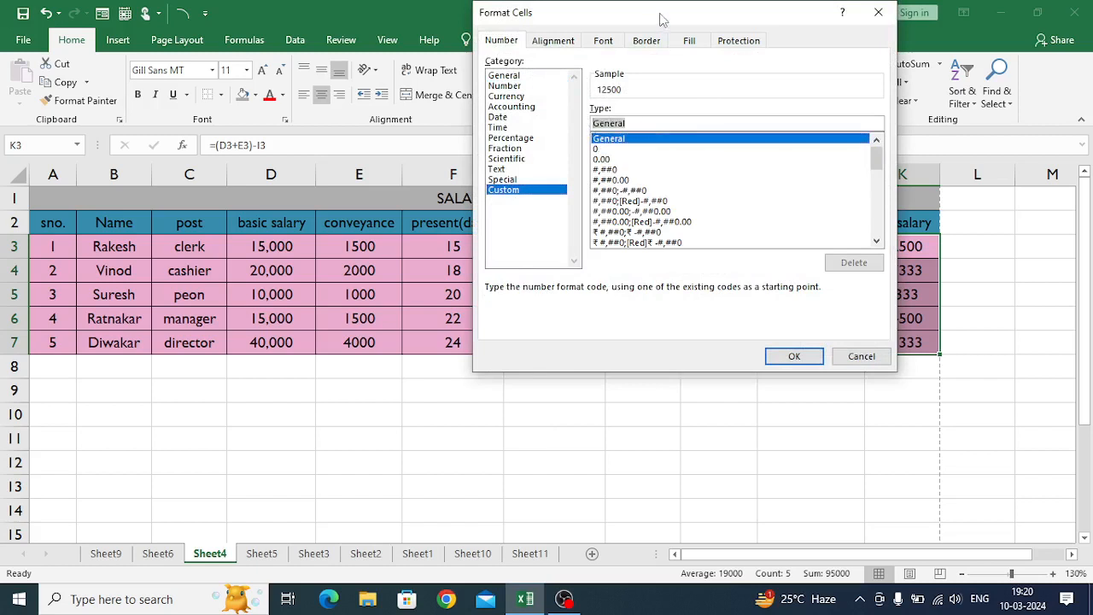
drag(661, 17, 473, 27)
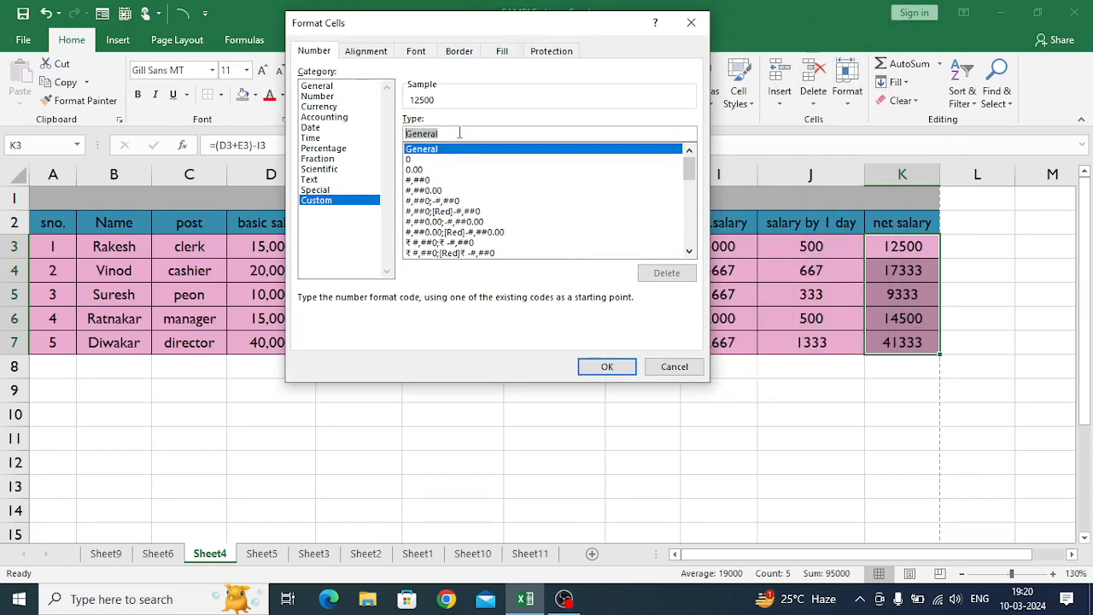
text(00,)
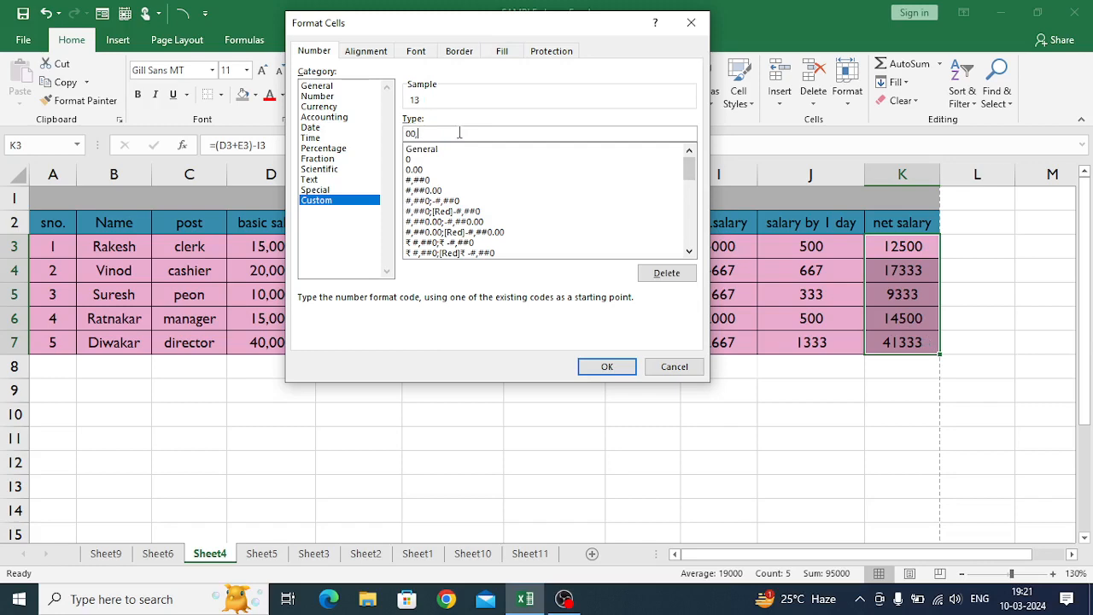
text(000)
click(613, 365)
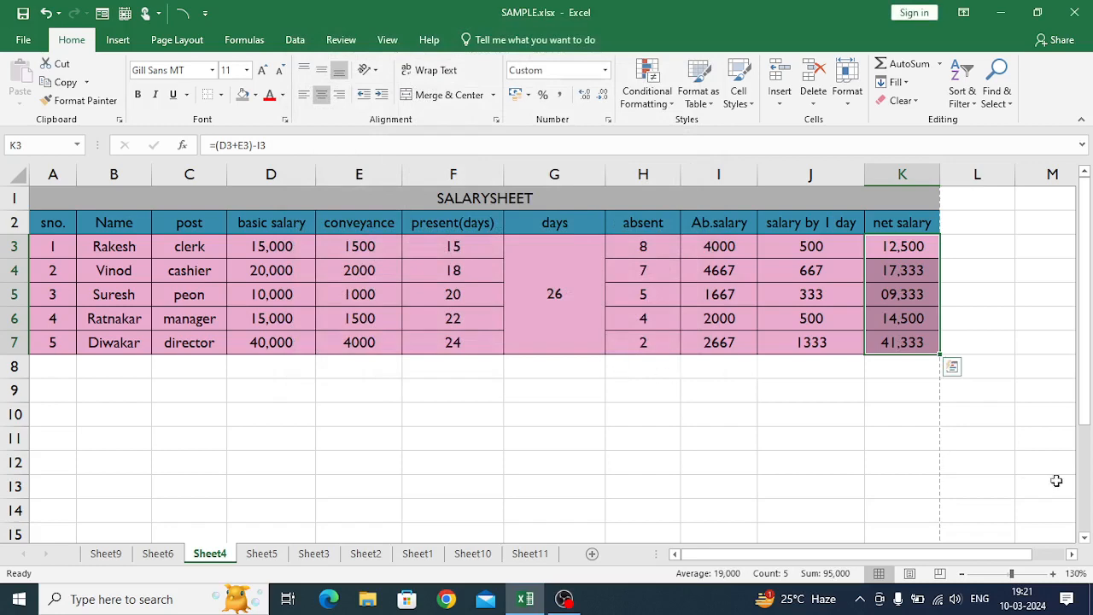
click(890, 363)
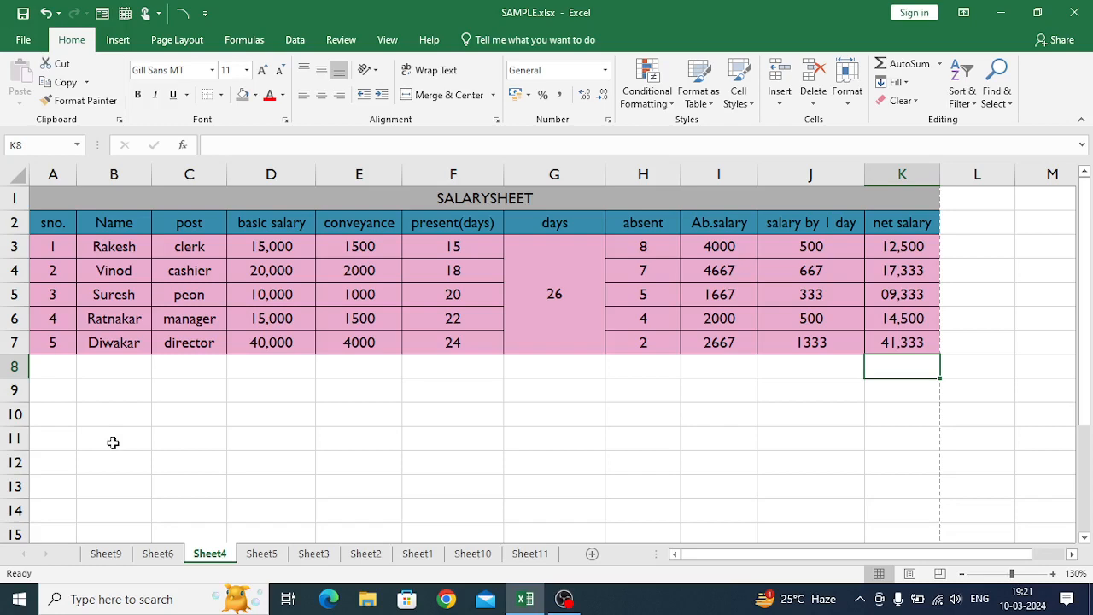
- Insert a new comment on the first employee's name in cell B3
click(94, 247)
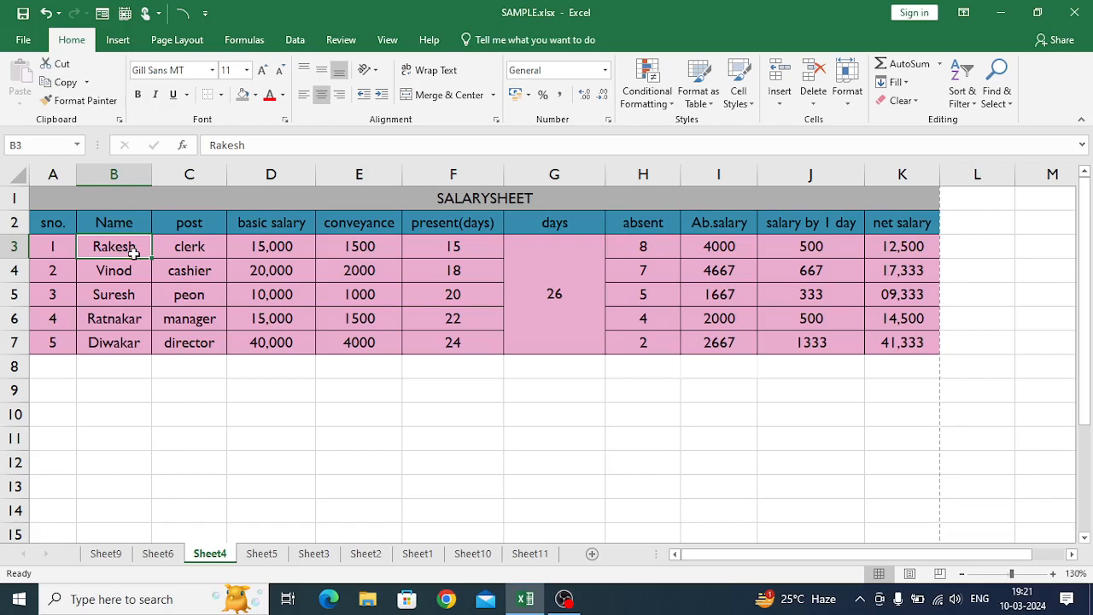
click(117, 373)
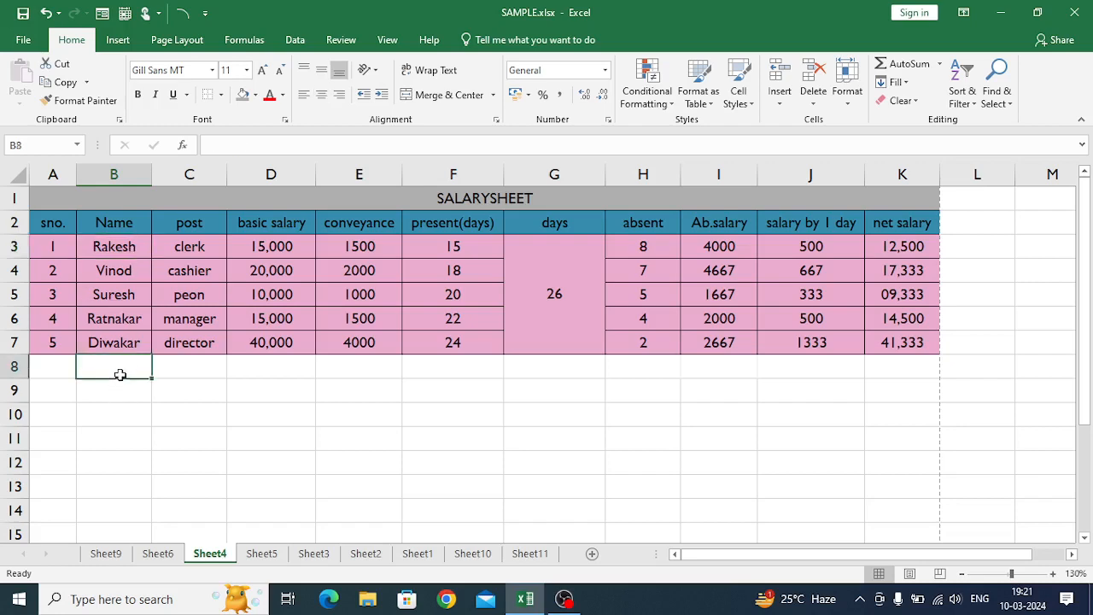
click(109, 247)
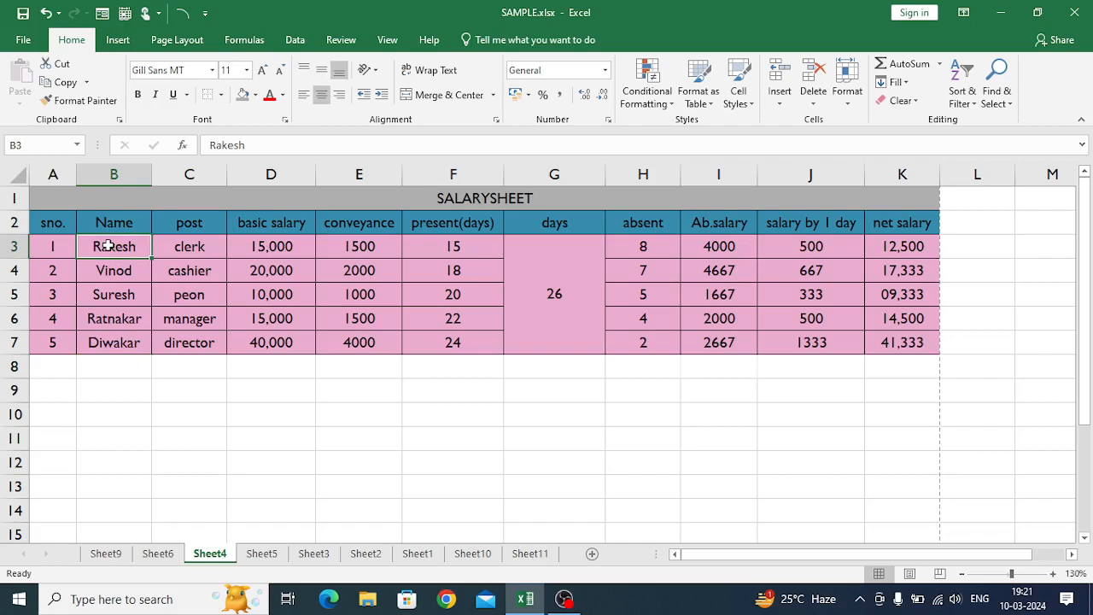
click(343, 40)
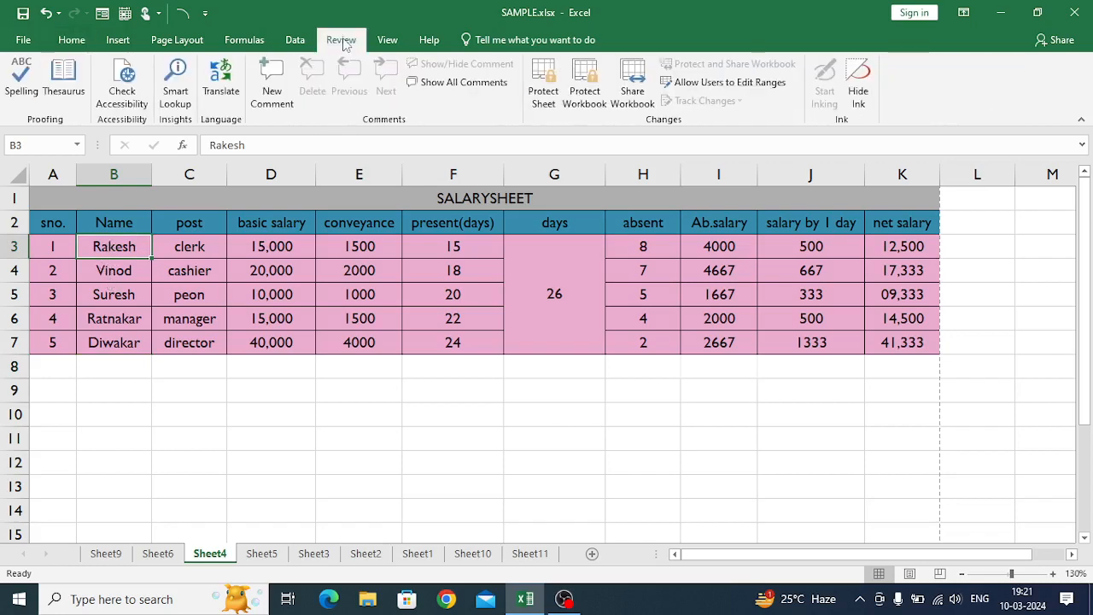
click(270, 89)
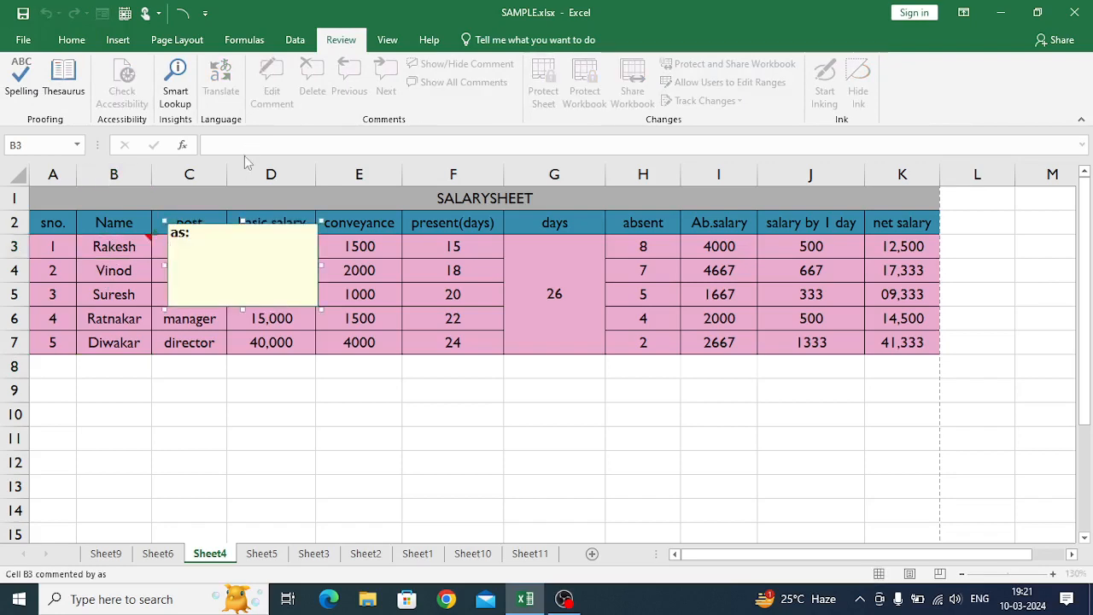
- Fill the comment on cell B3 with the picture IMG_20230102_162054 as its background
click(202, 306)
right_click(202, 307)
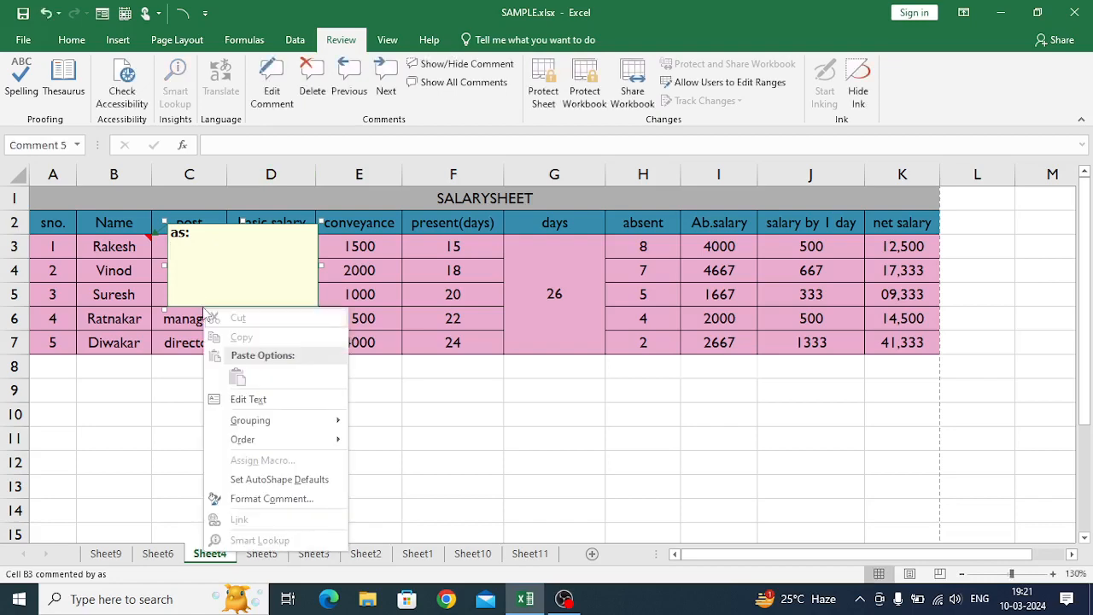
click(227, 499)
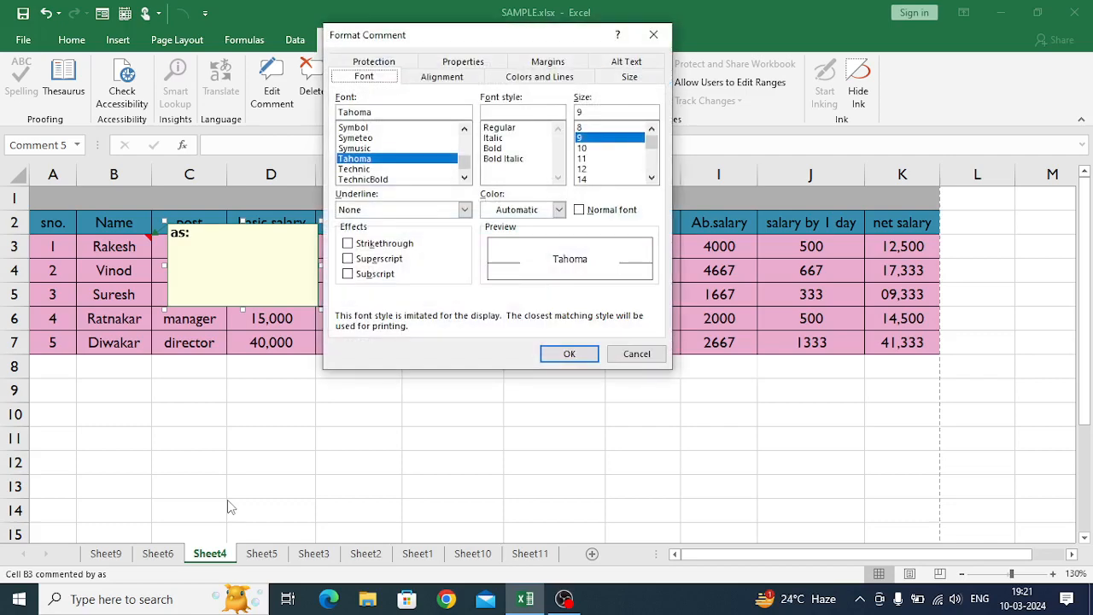
drag(477, 37, 591, 38)
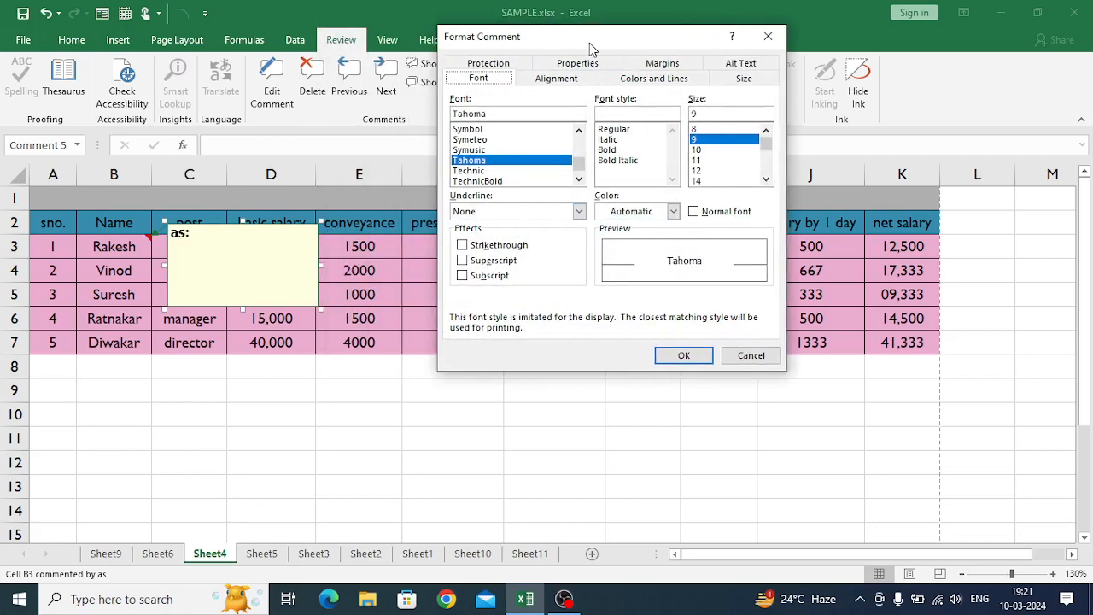
click(665, 80)
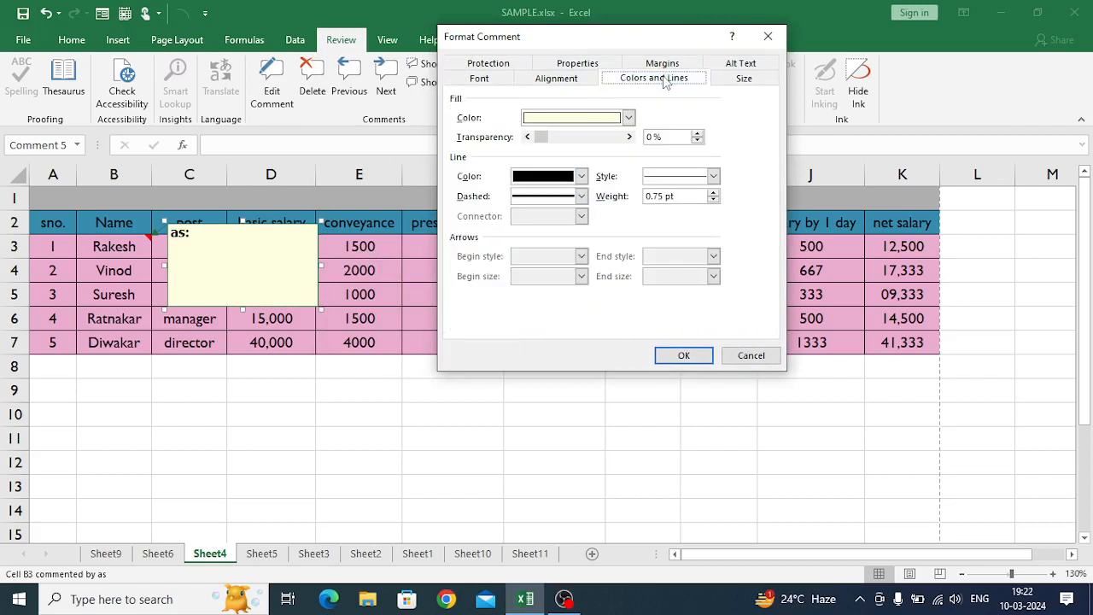
click(629, 118)
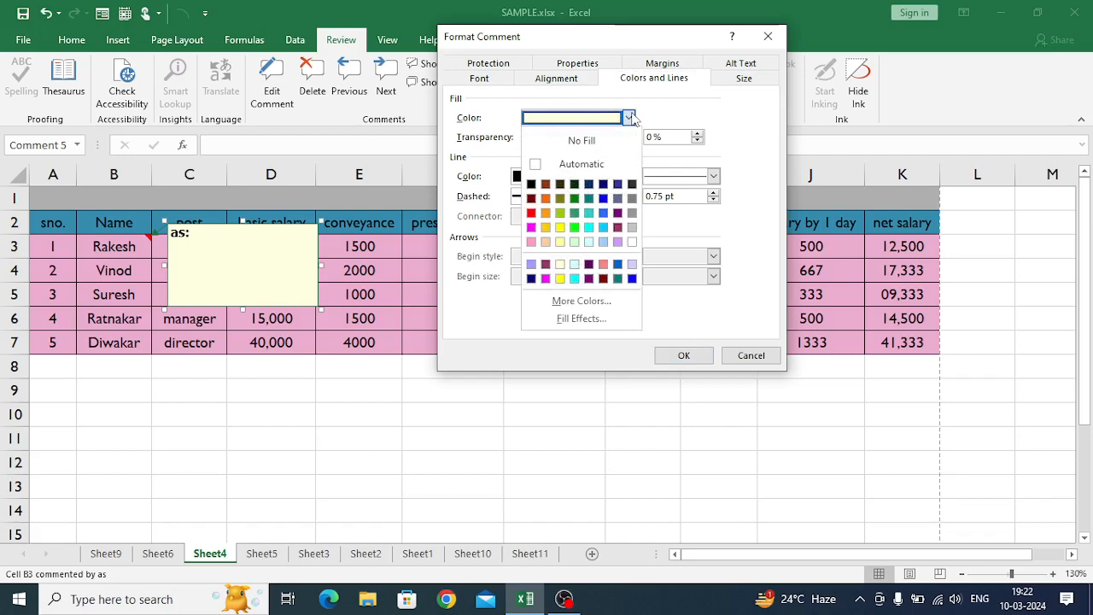
click(581, 319)
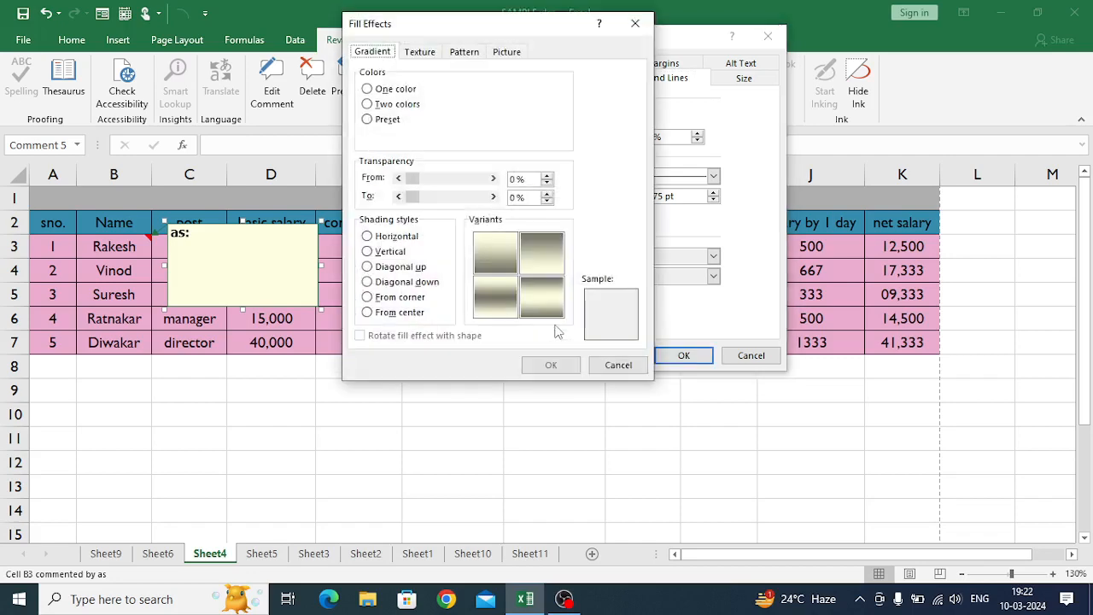
drag(487, 24, 658, 51)
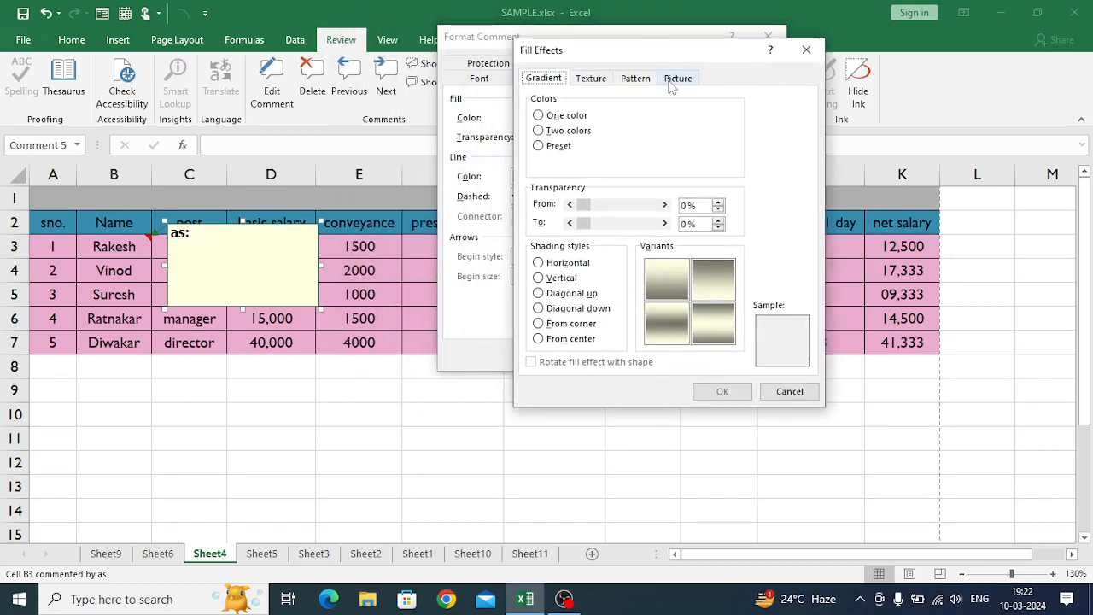
click(677, 79)
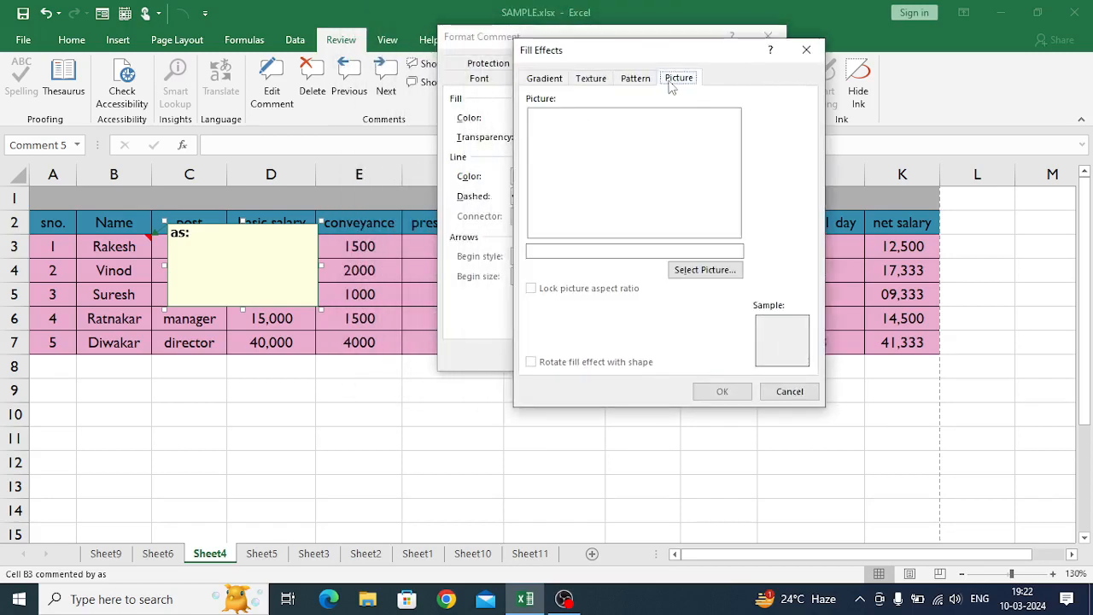
click(692, 272)
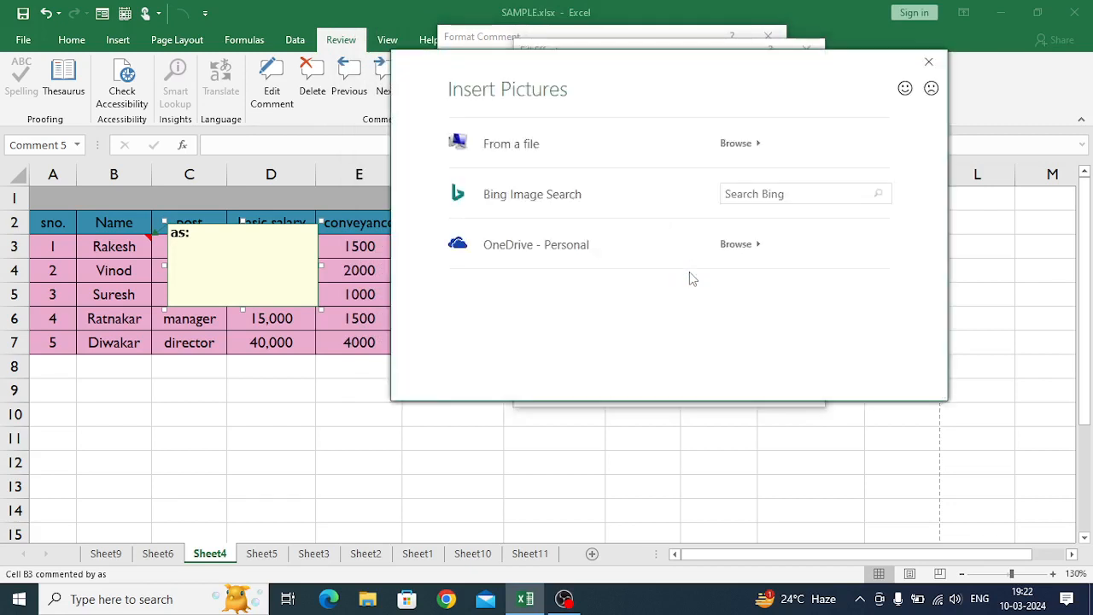
click(504, 152)
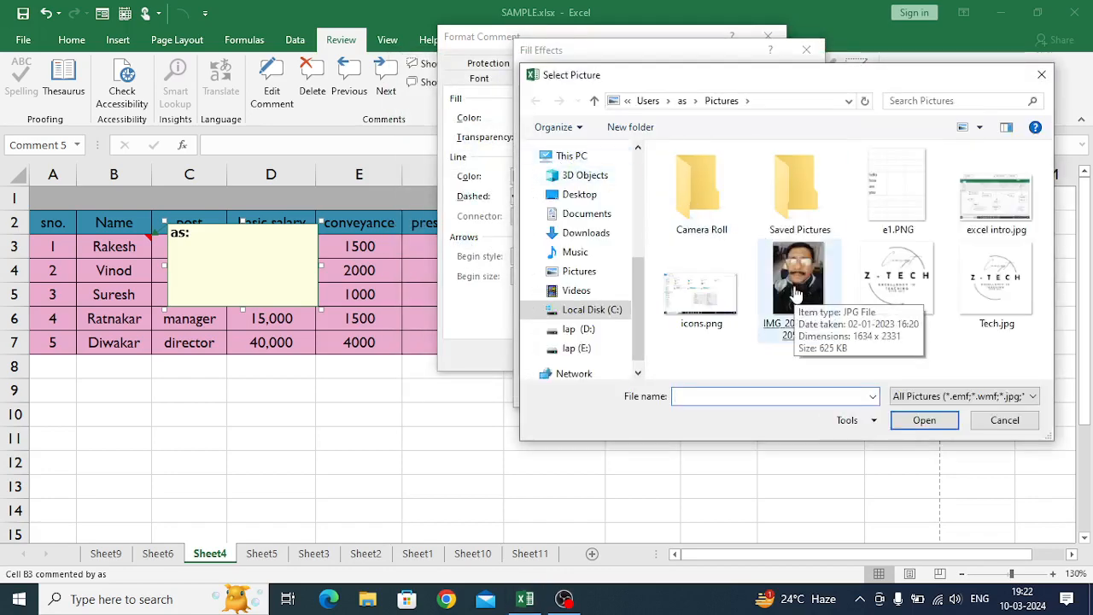
double_click(795, 290)
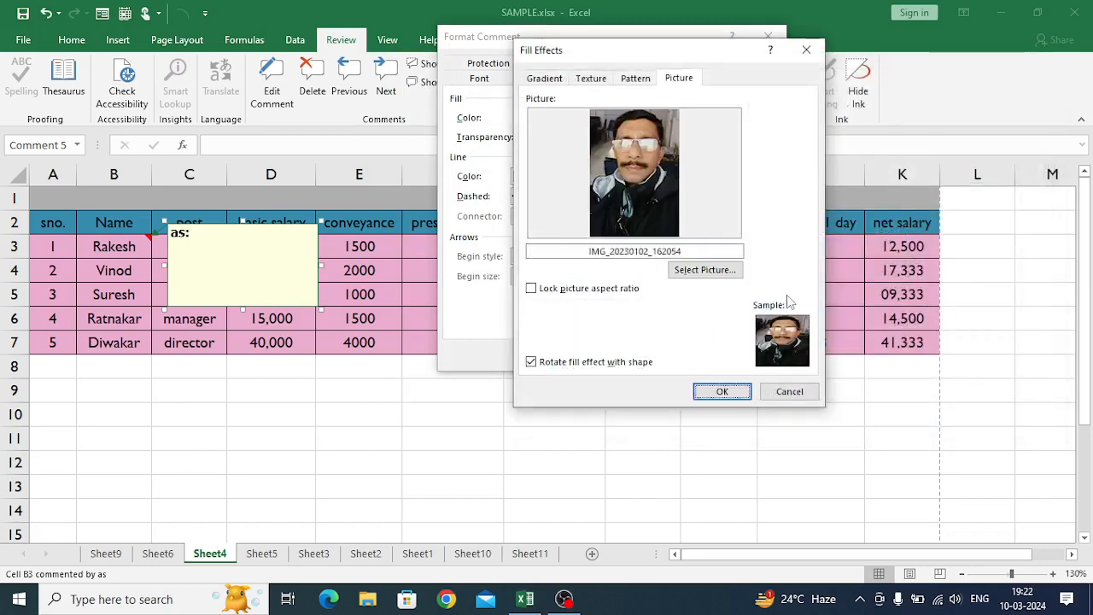
click(710, 397)
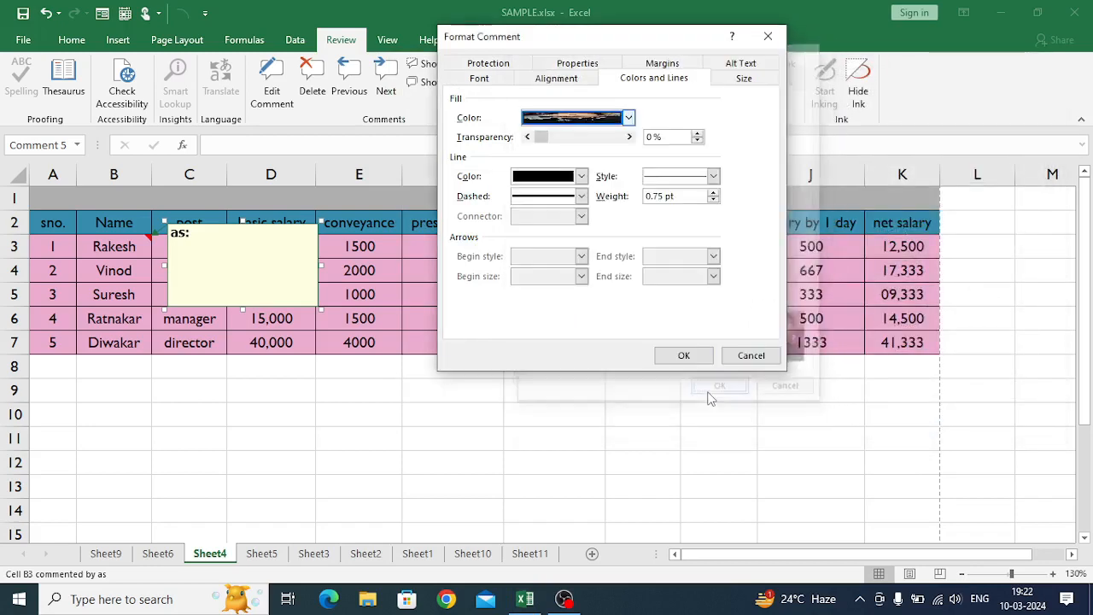
click(684, 356)
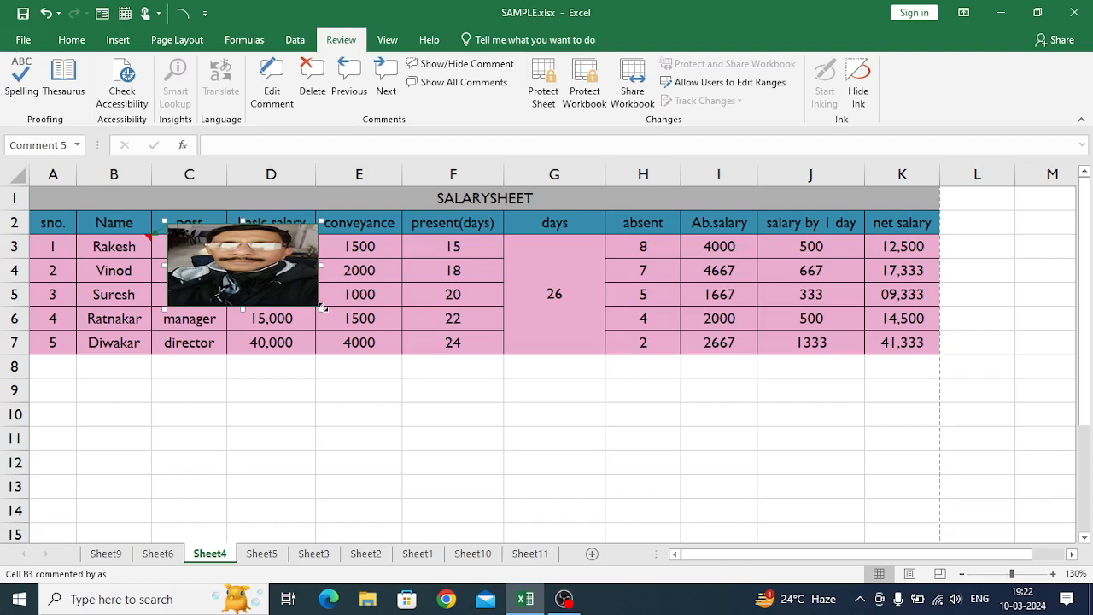
- Shrink the picture comment to about the width of column C, reaching down to row 4, and deselect it
drag(323, 307, 199, 260)
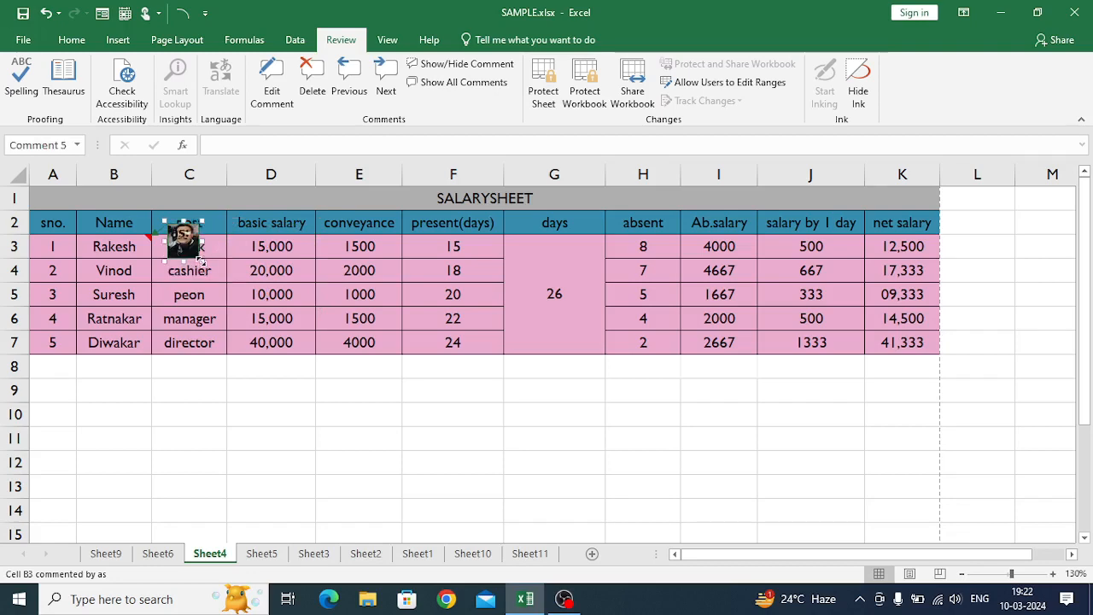
drag(207, 264, 228, 286)
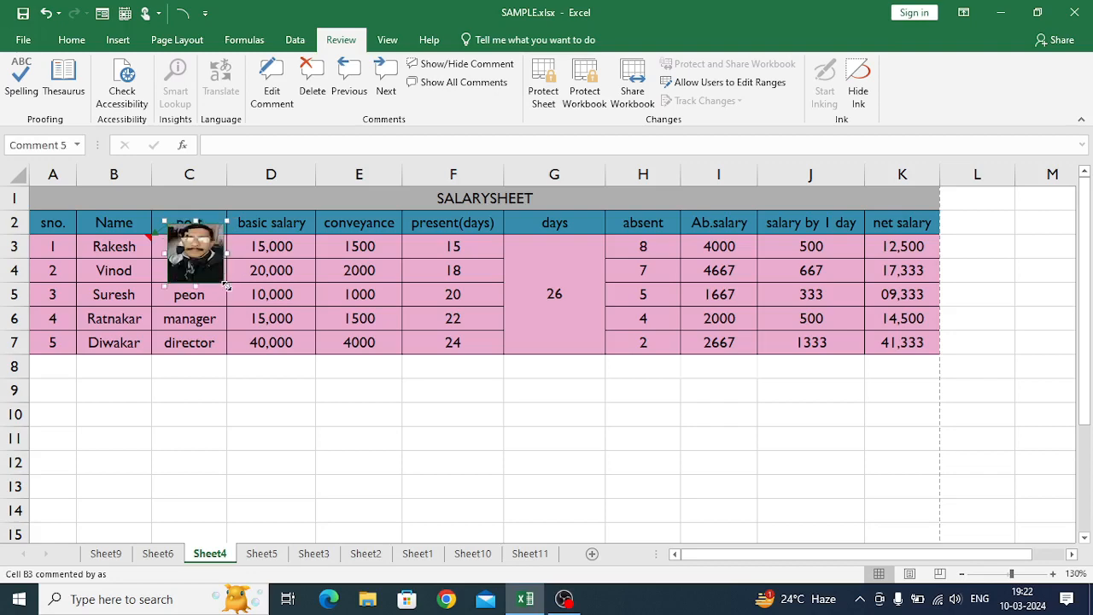
click(191, 383)
mouse_move(128, 248)
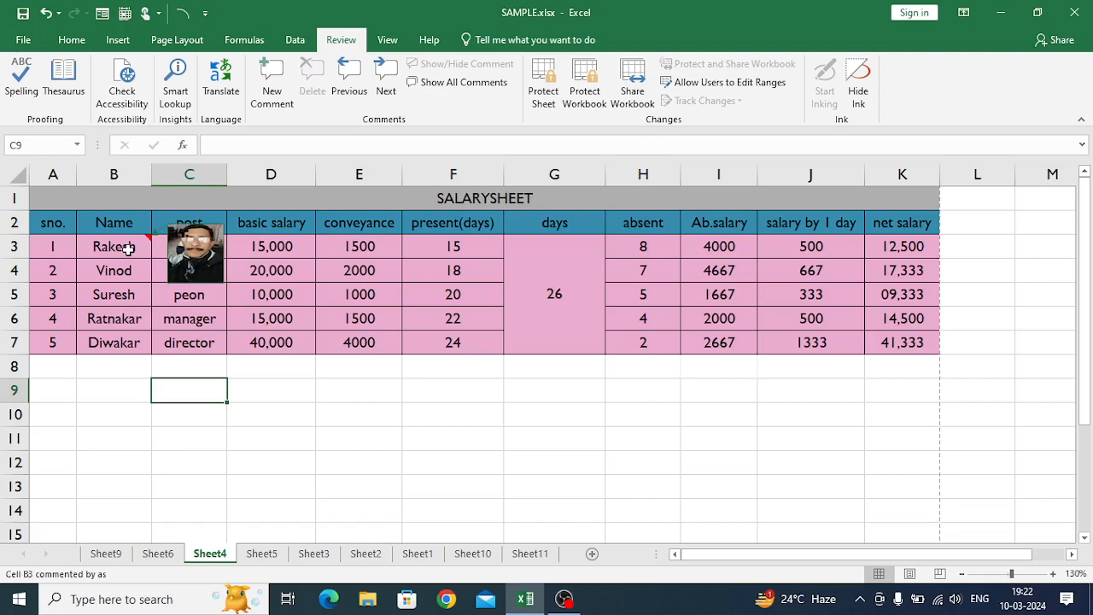
click(243, 406)
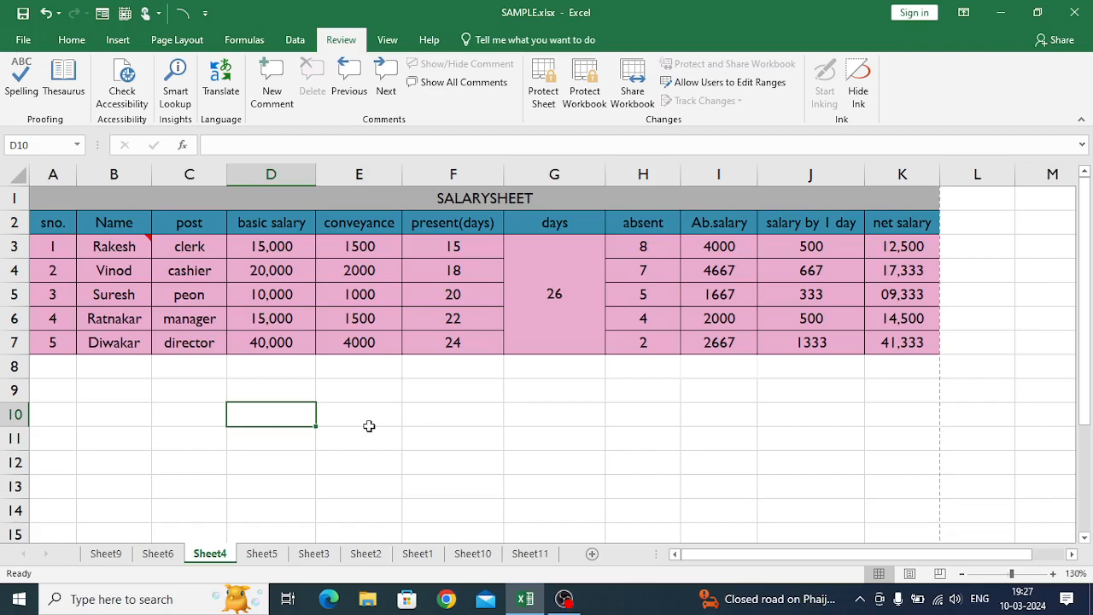
click(332, 441)
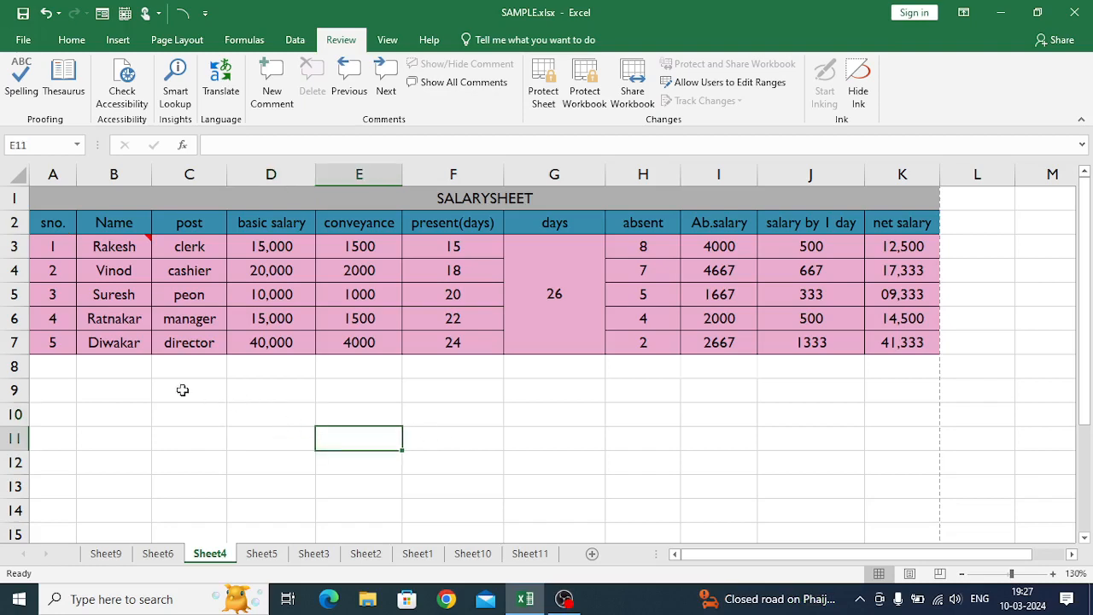
- Create a PivotTable from the salary data in A2:K7 on a new worksheet
click(56, 223)
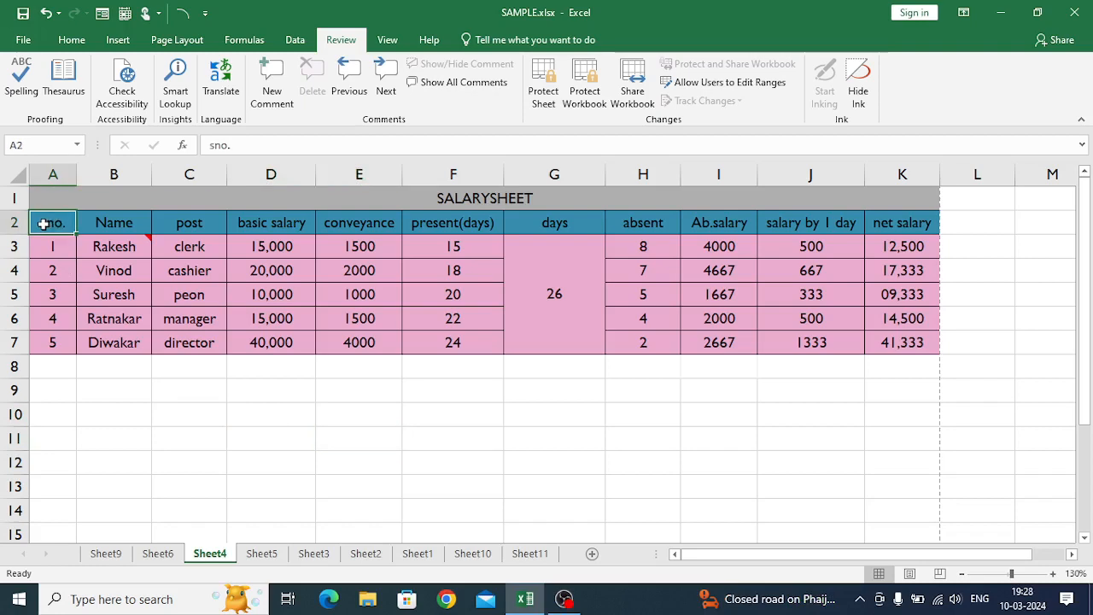
drag(46, 224, 887, 327)
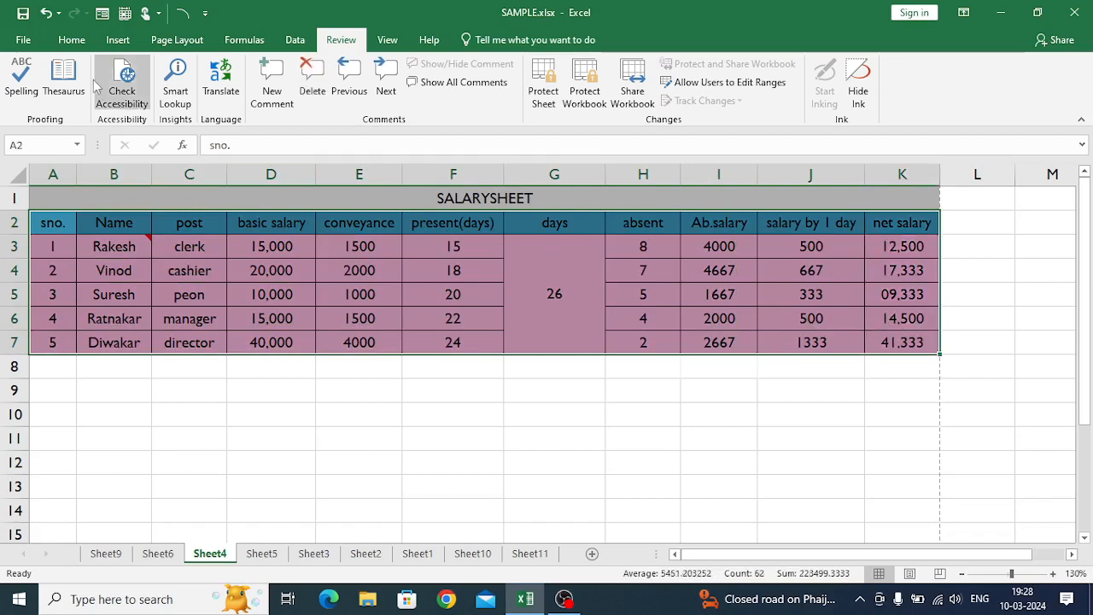
click(117, 43)
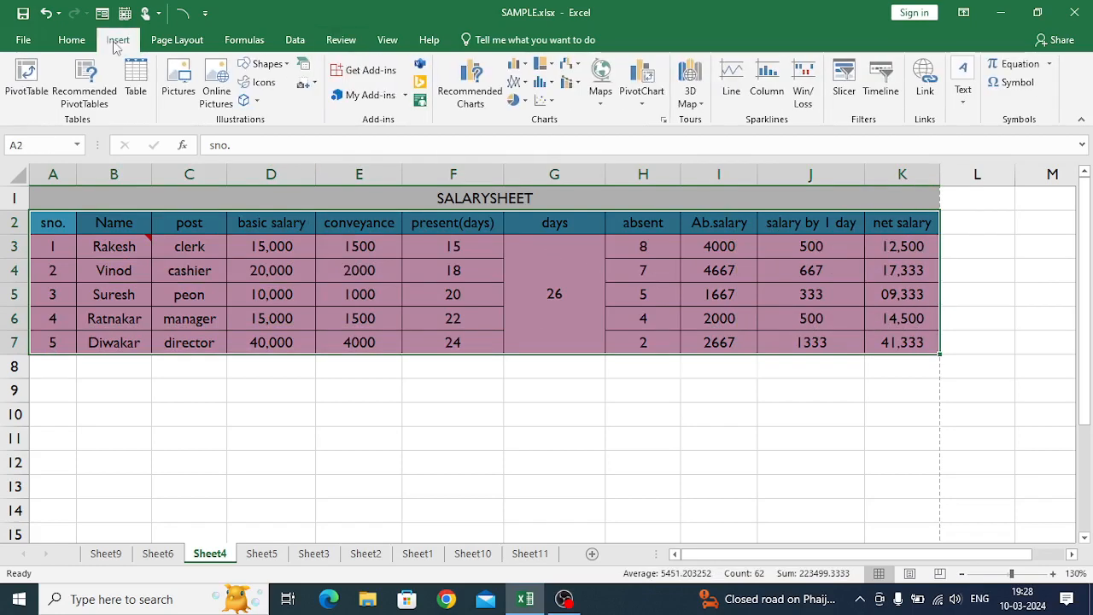
click(23, 91)
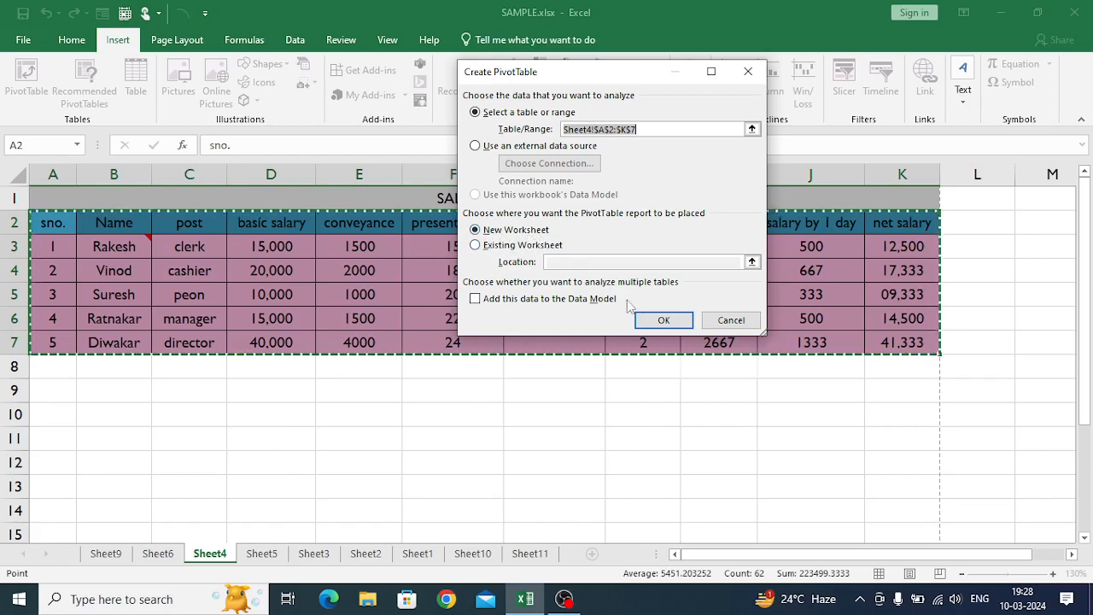
click(659, 320)
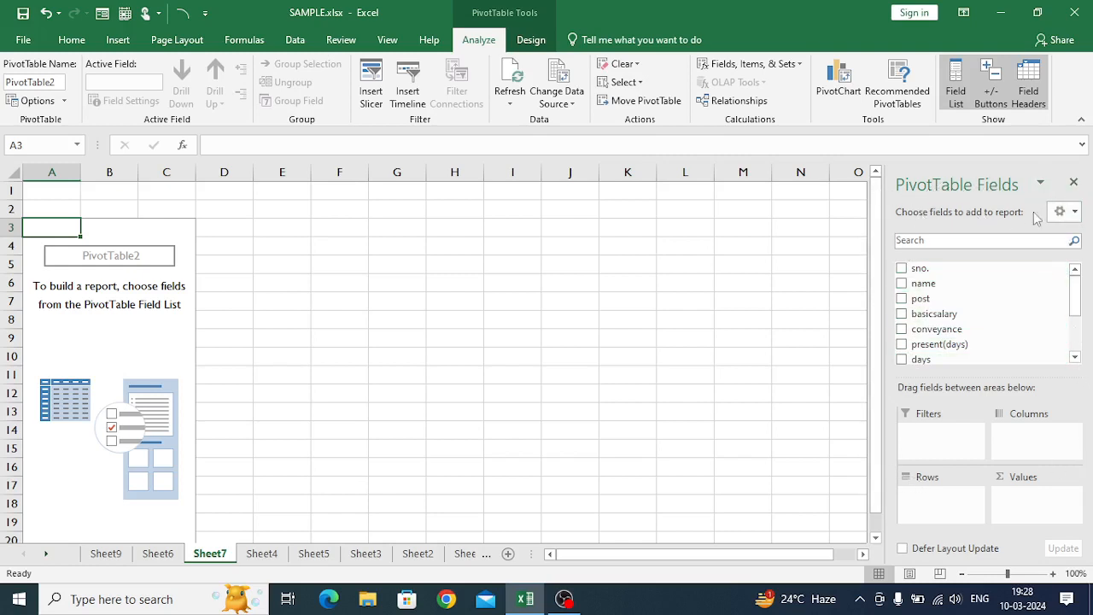
- Change the PivotTable field list layout to Fields Section and Areas Section Side-By-Side
click(1073, 214)
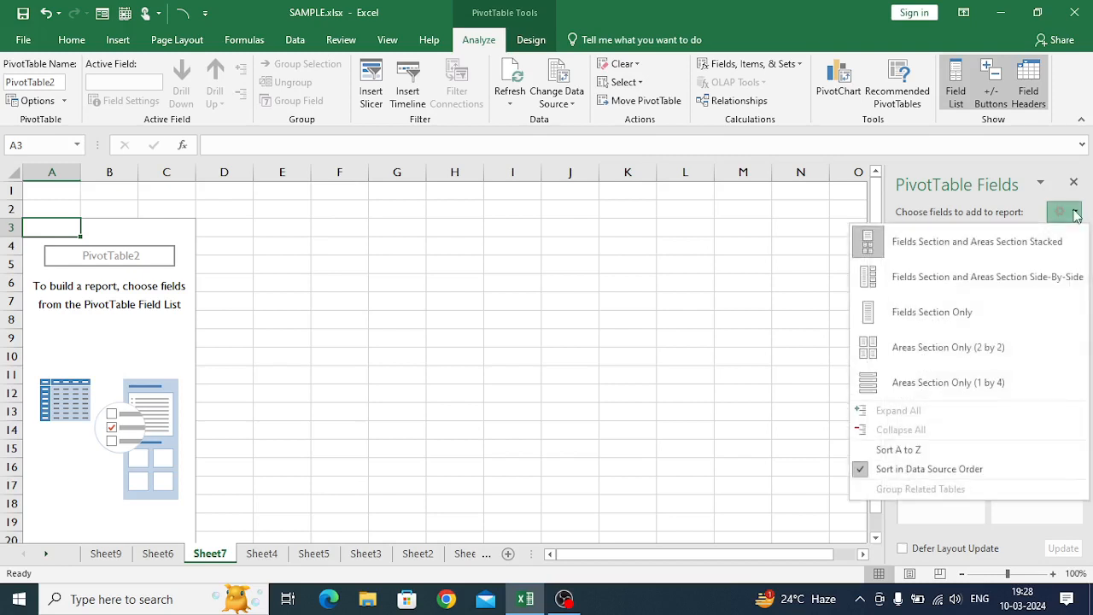
click(872, 242)
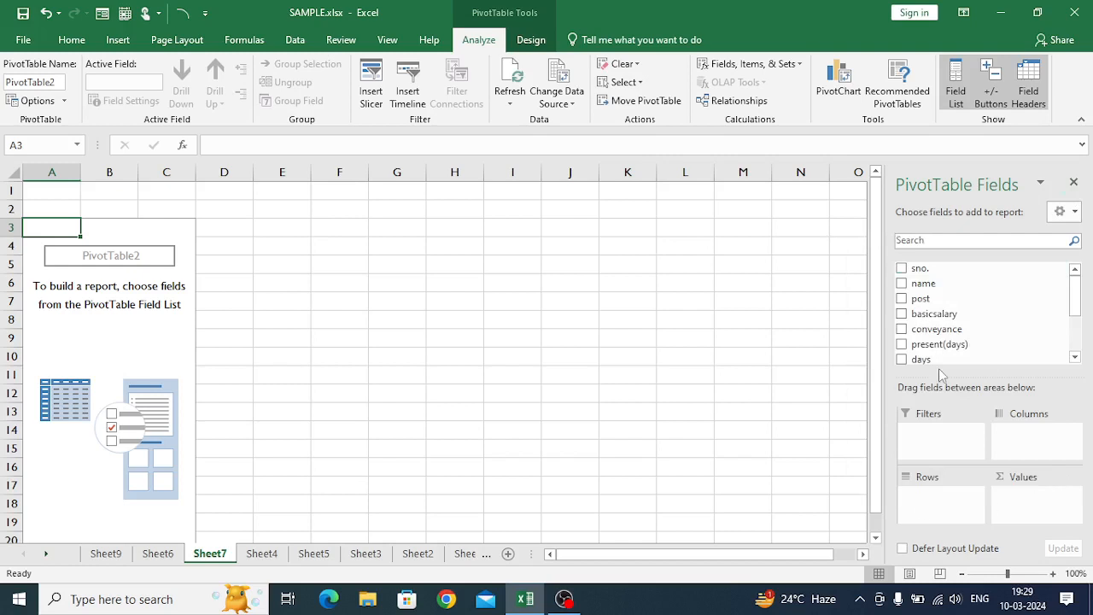
click(1075, 215)
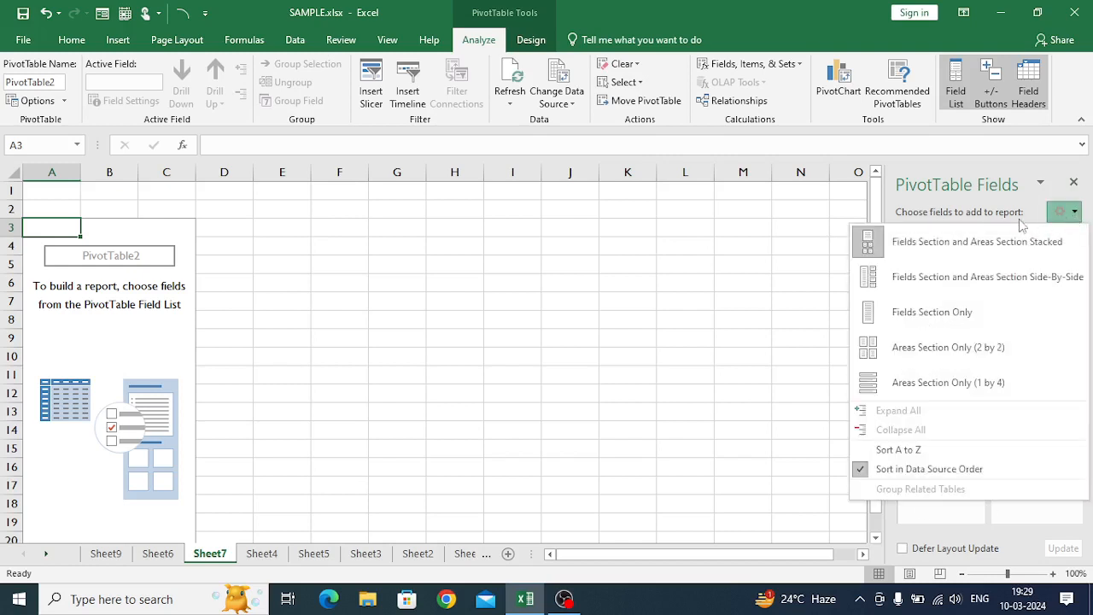
click(873, 275)
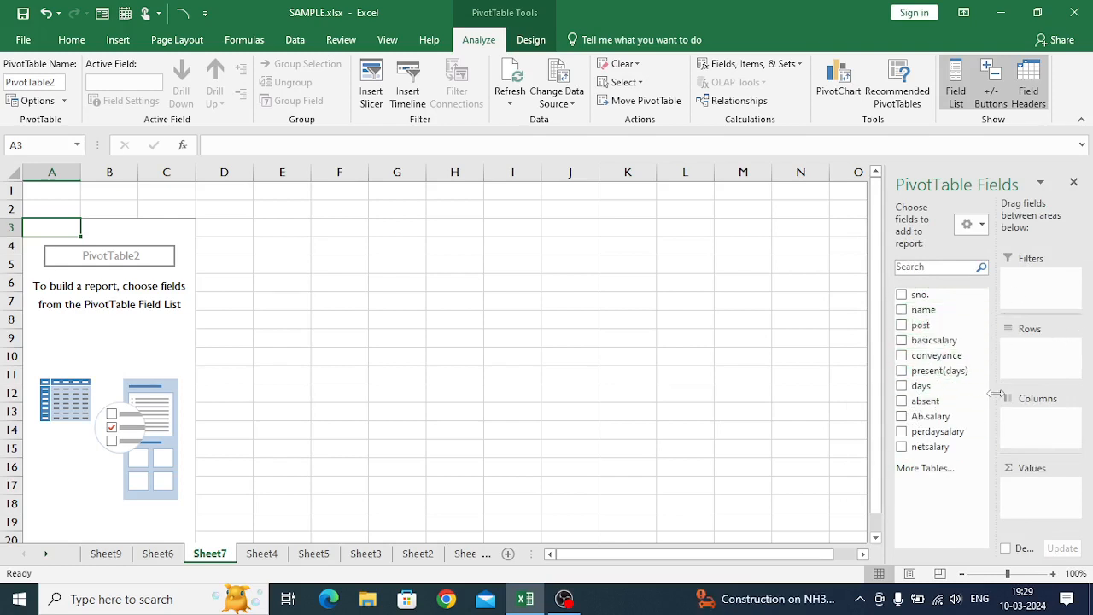
- Add the name and post fields to the Rows area of the PivotTable
click(901, 310)
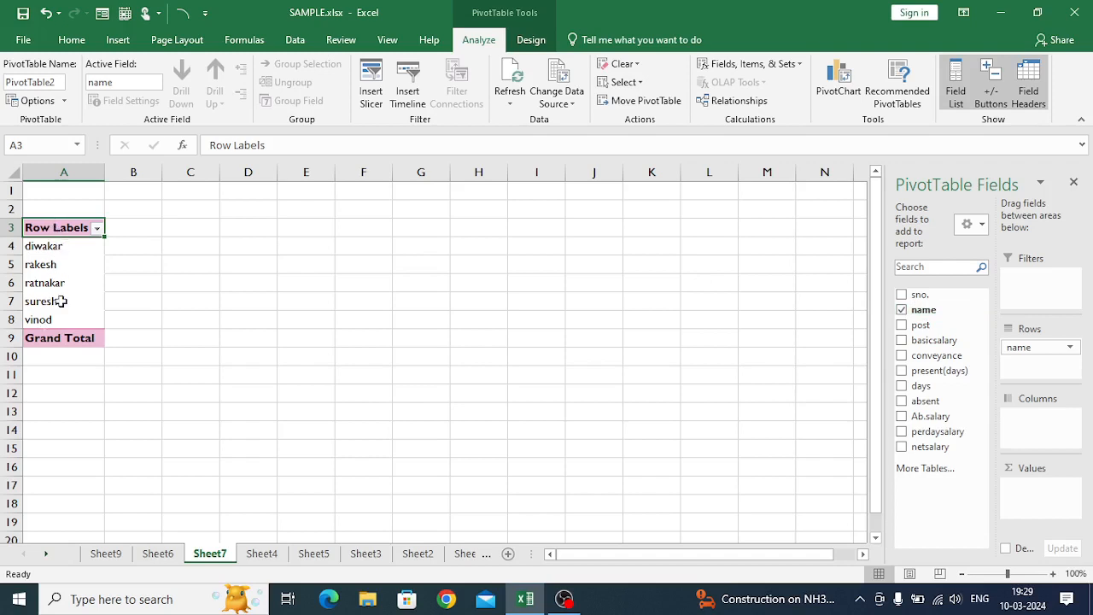
drag(924, 309, 1024, 359)
drag(1025, 359, 1025, 359)
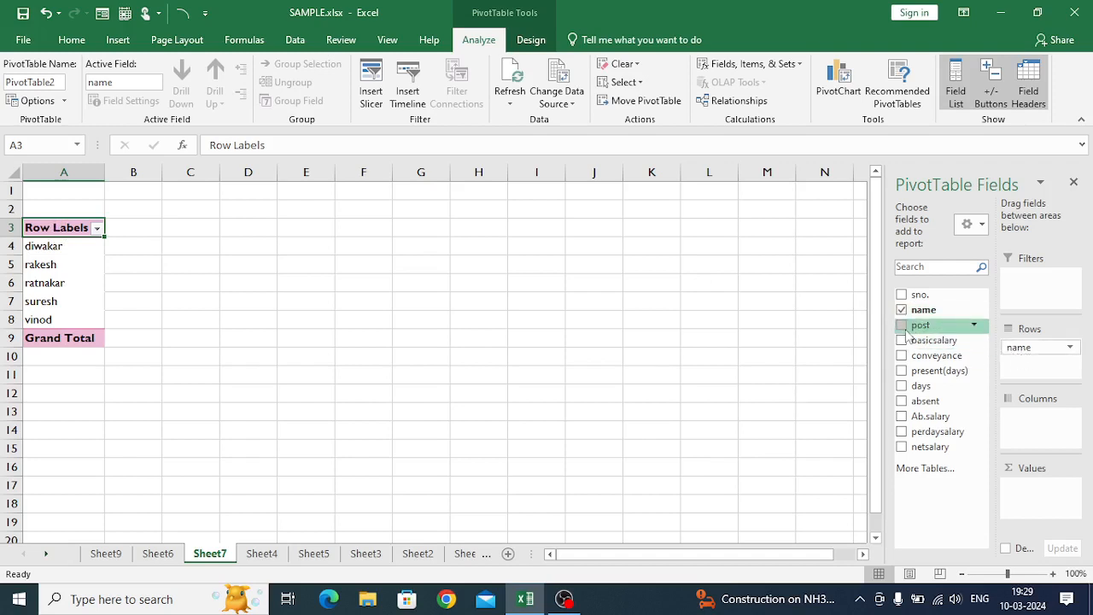
click(902, 325)
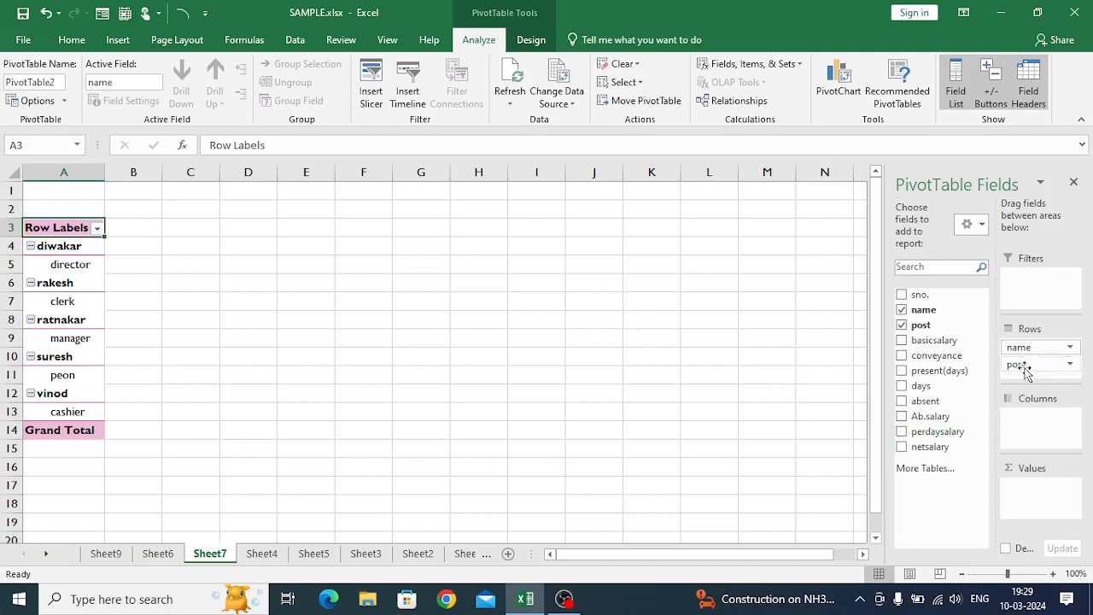
- Try the post field in the Columns and Values areas, and place it in the Filters area
drag(1027, 373, 1020, 414)
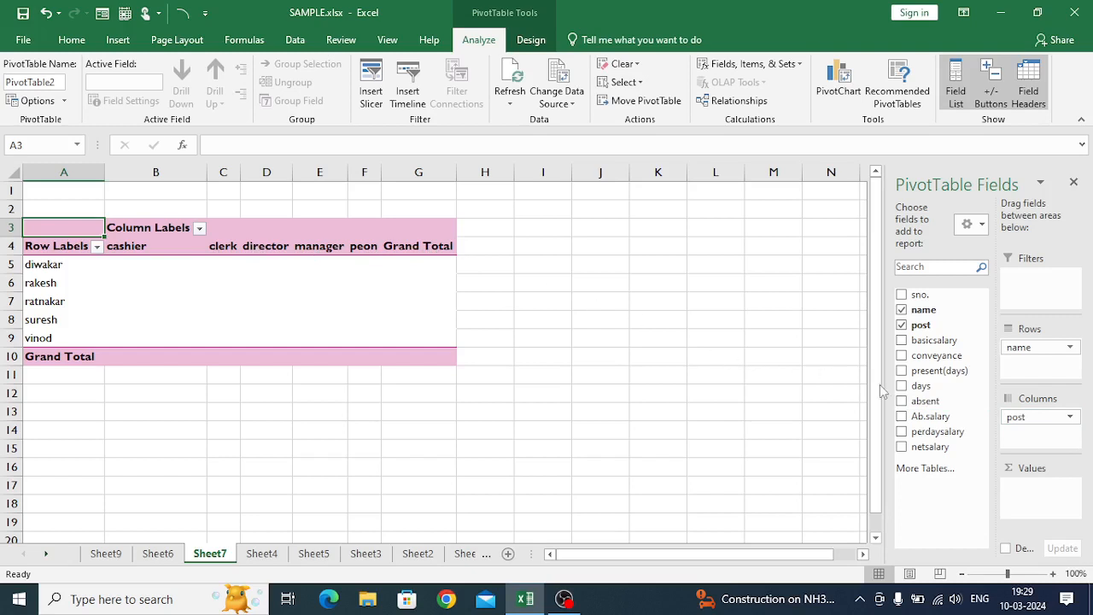
drag(1029, 420, 1026, 487)
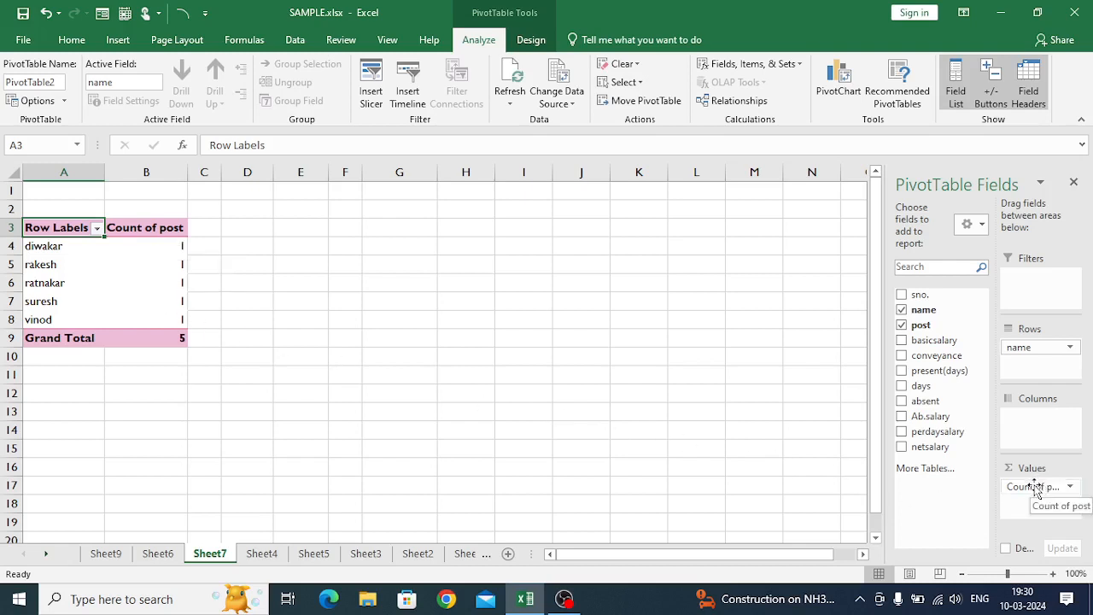
drag(1036, 488, 1040, 289)
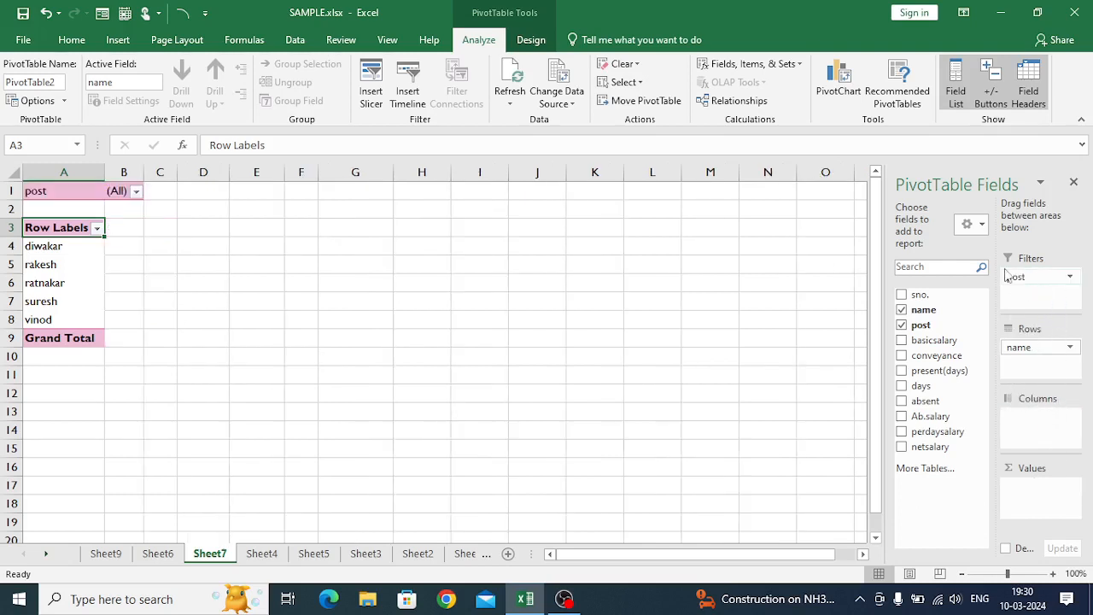
- Filter the PivotTable by post to show only the cashier
click(136, 192)
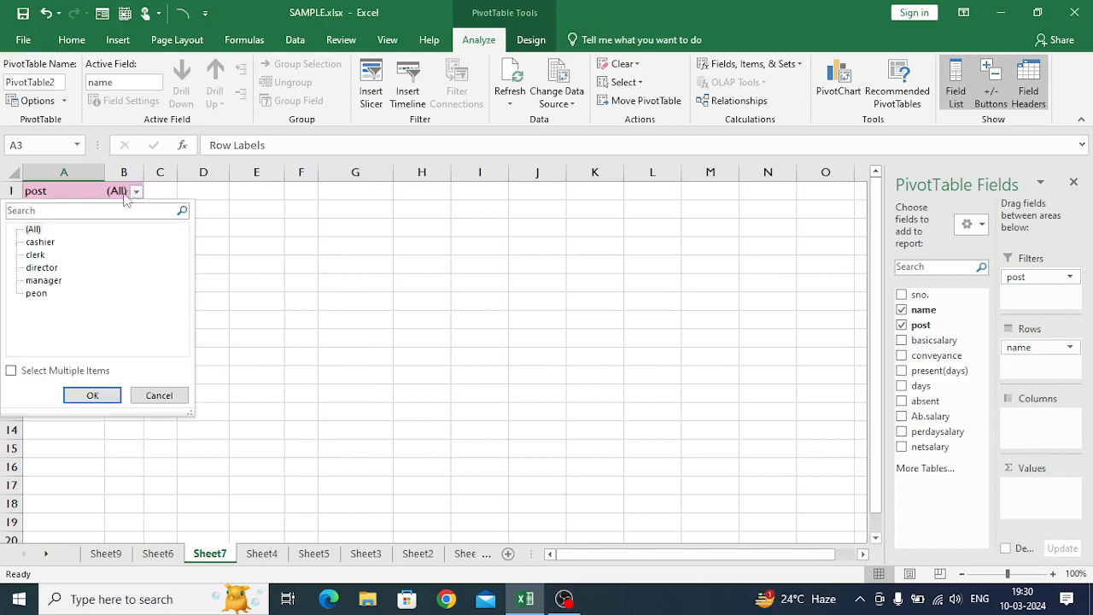
click(43, 242)
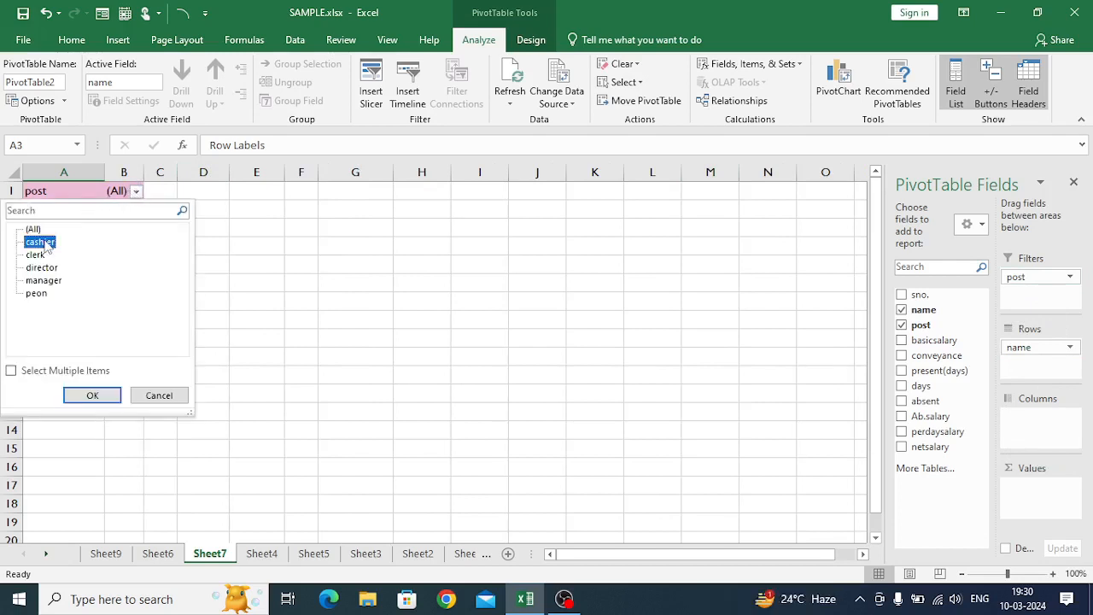
click(89, 394)
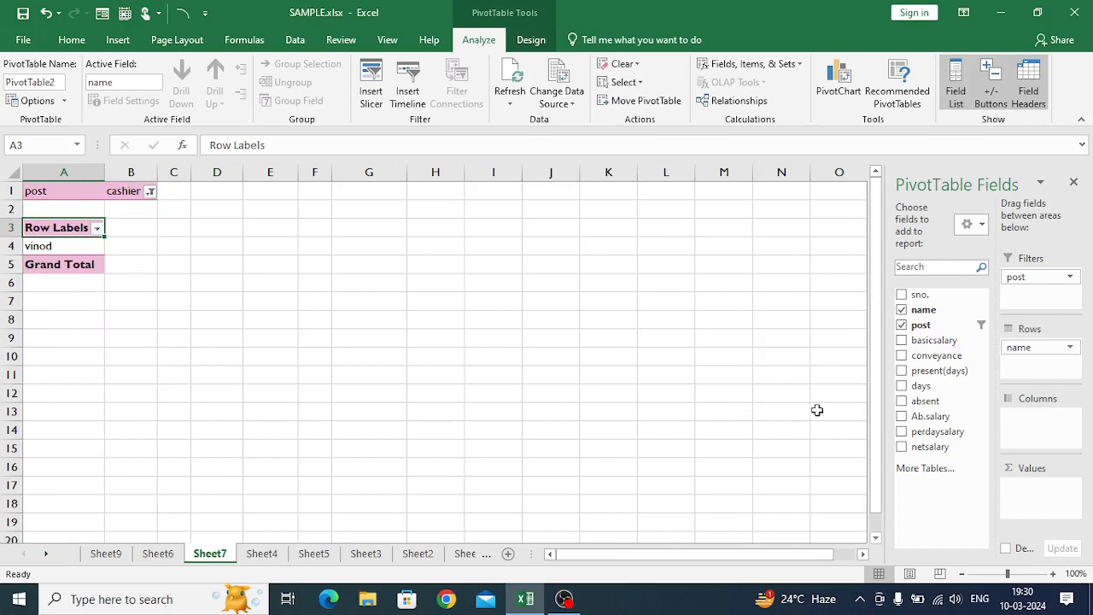
- Remove the post field from the PivotTable and add the basicsalary field to the Values area
click(902, 326)
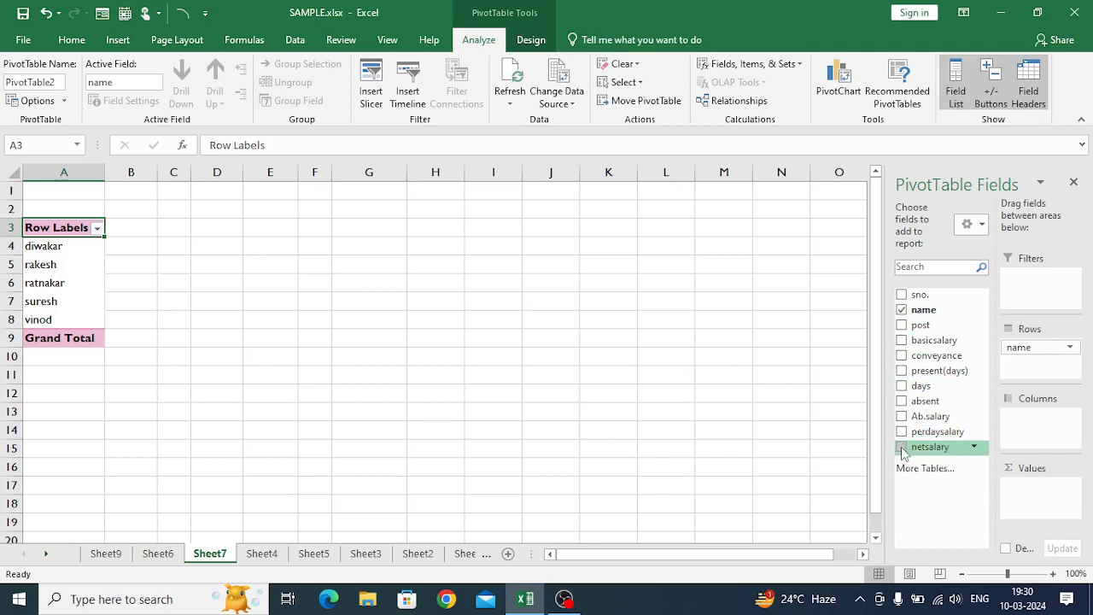
click(901, 340)
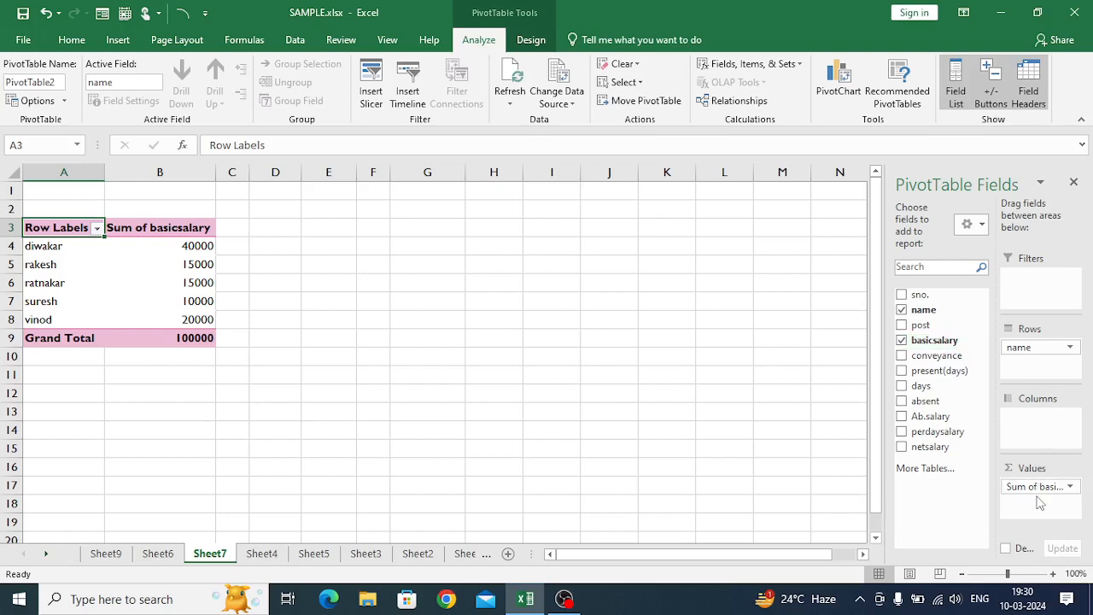
mouse_move(208, 249)
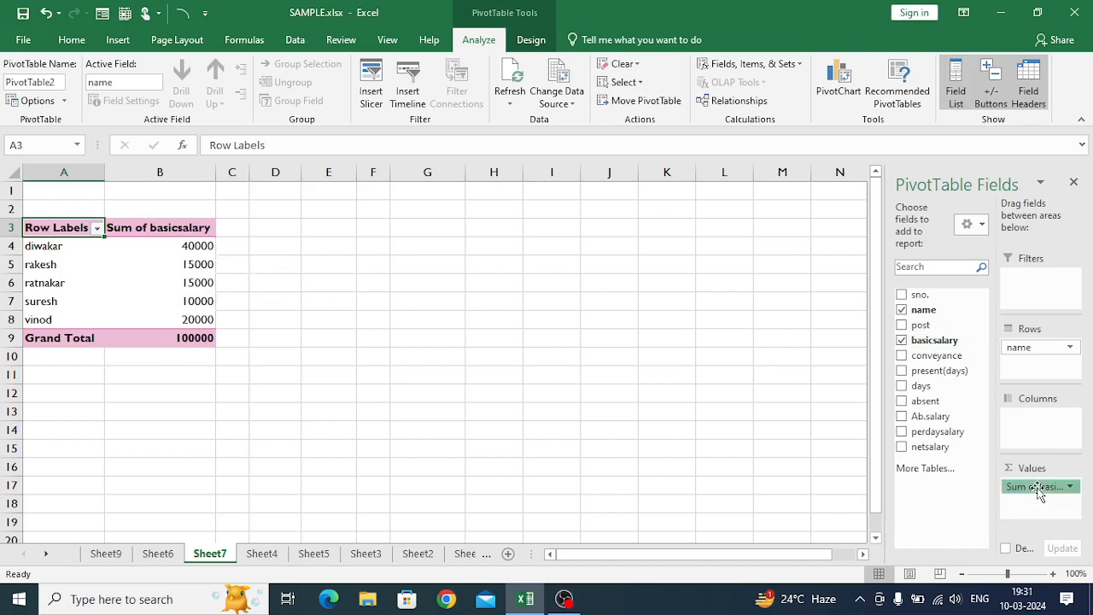
- Try the basicsalary field in the Columns and Rows areas, and remove it from the PivotTable
drag(1038, 494, 1029, 425)
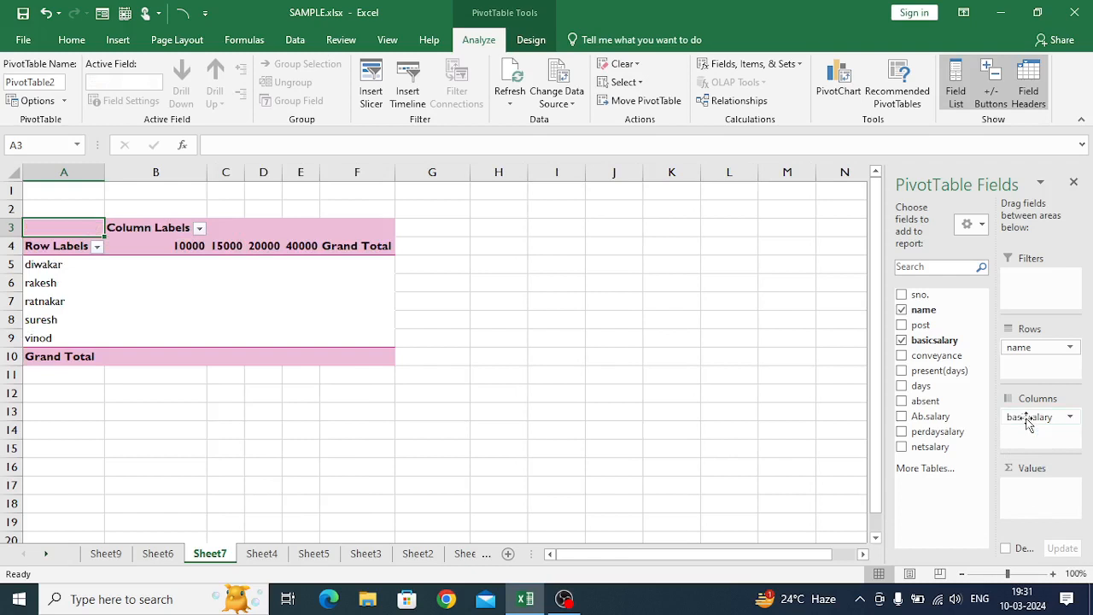
drag(1029, 420, 1037, 370)
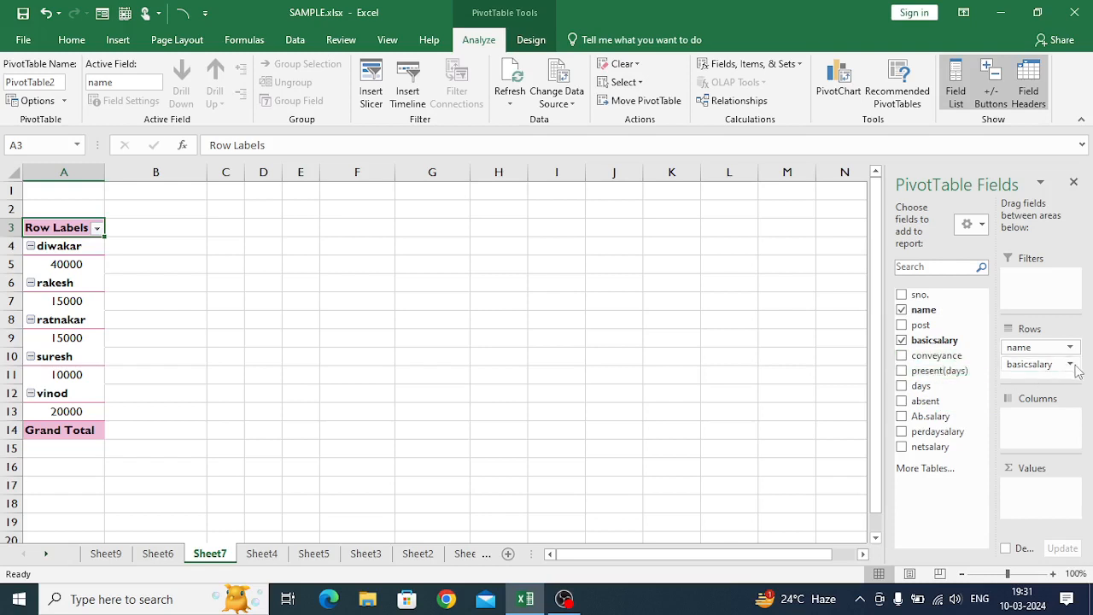
drag(1052, 369, 935, 342)
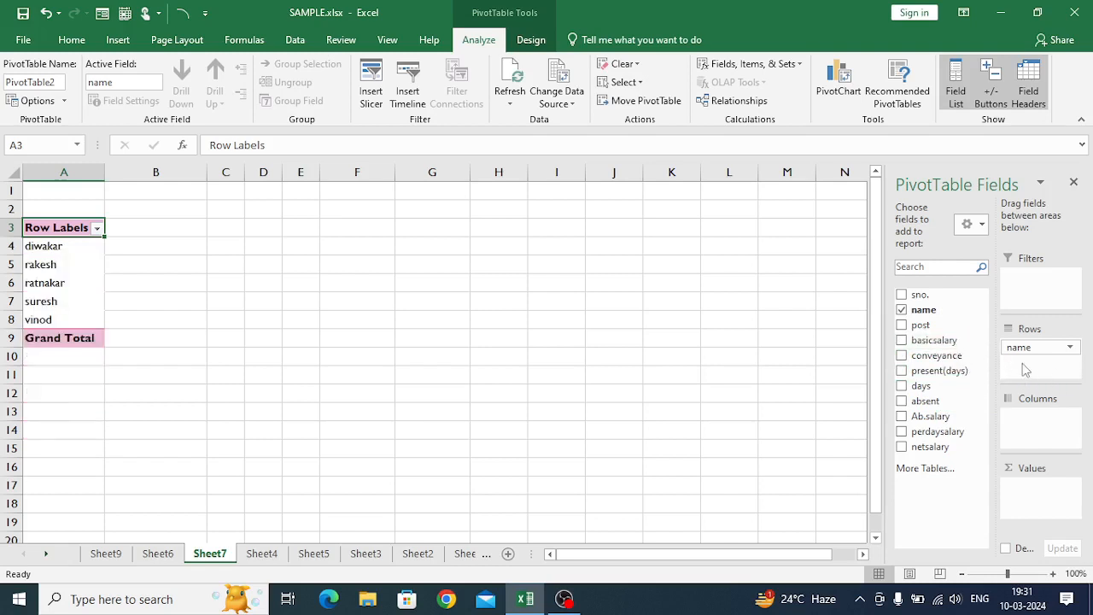
- Remove the remaining name field and rebuild the PivotTable with name in the Rows area and basicsalary in the Values area
click(1069, 349)
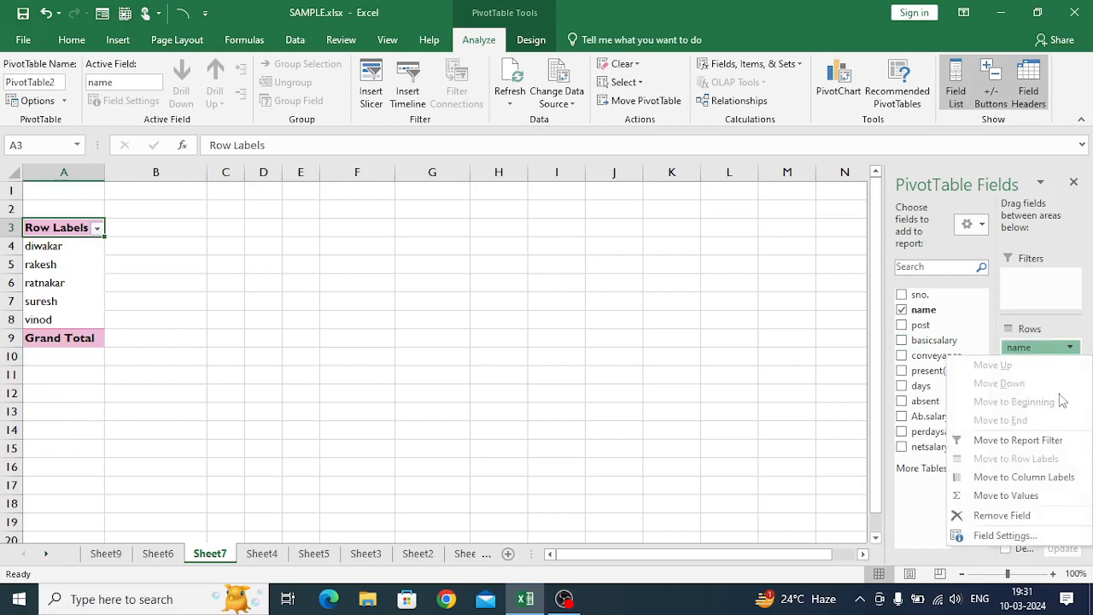
click(996, 521)
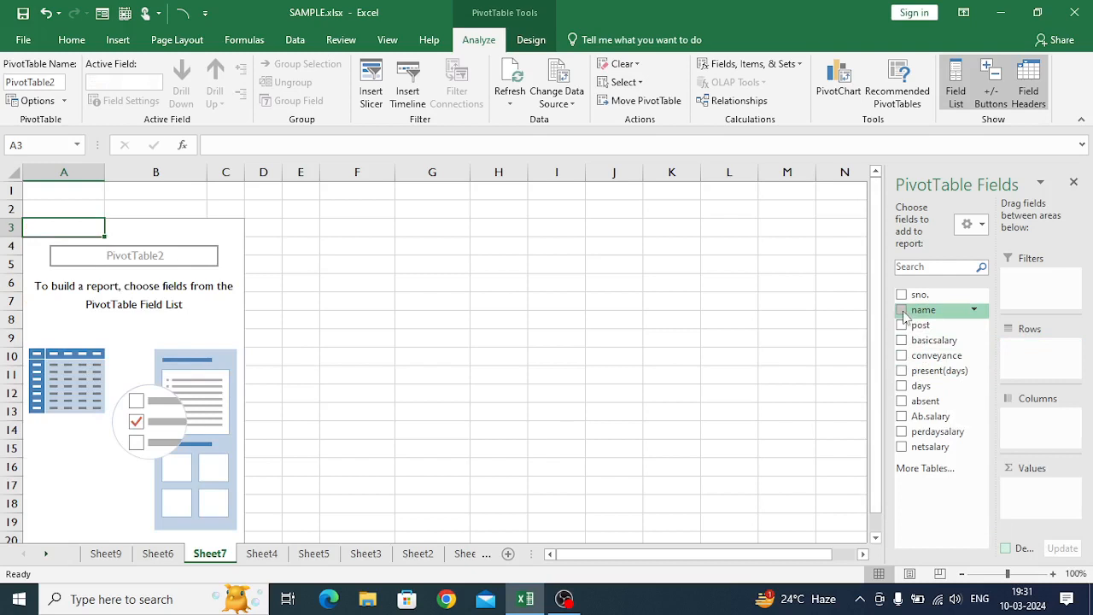
click(974, 311)
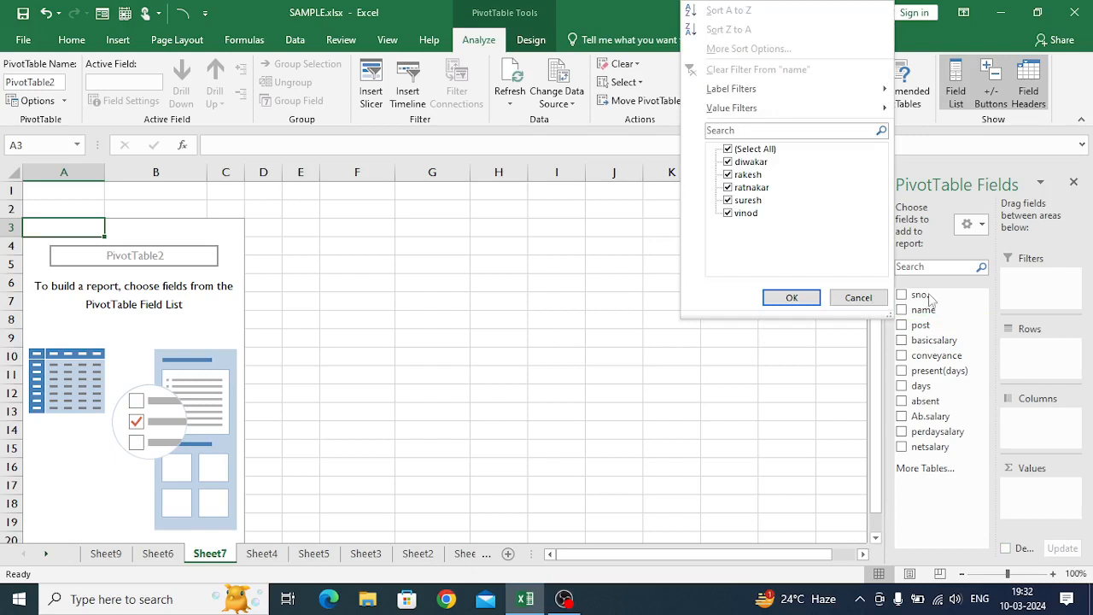
click(858, 297)
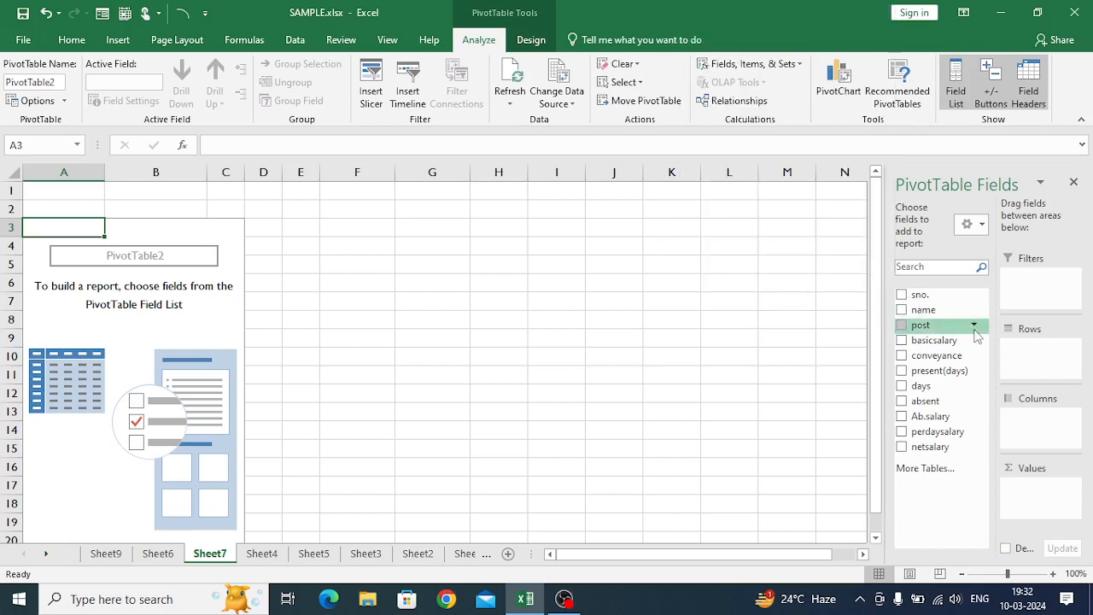
drag(960, 316, 1041, 351)
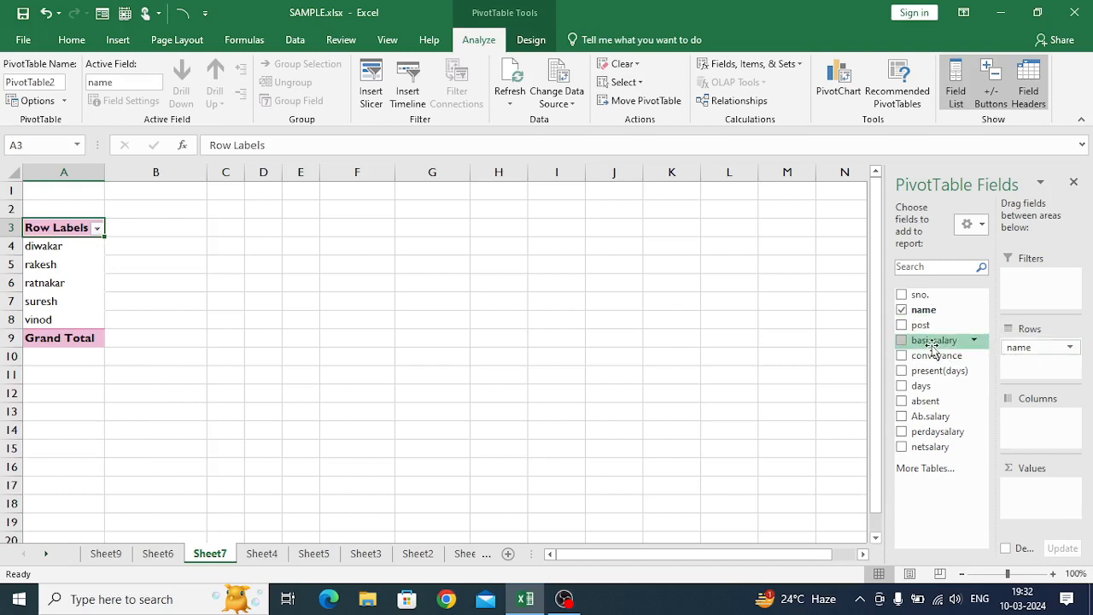
drag(933, 345, 1053, 504)
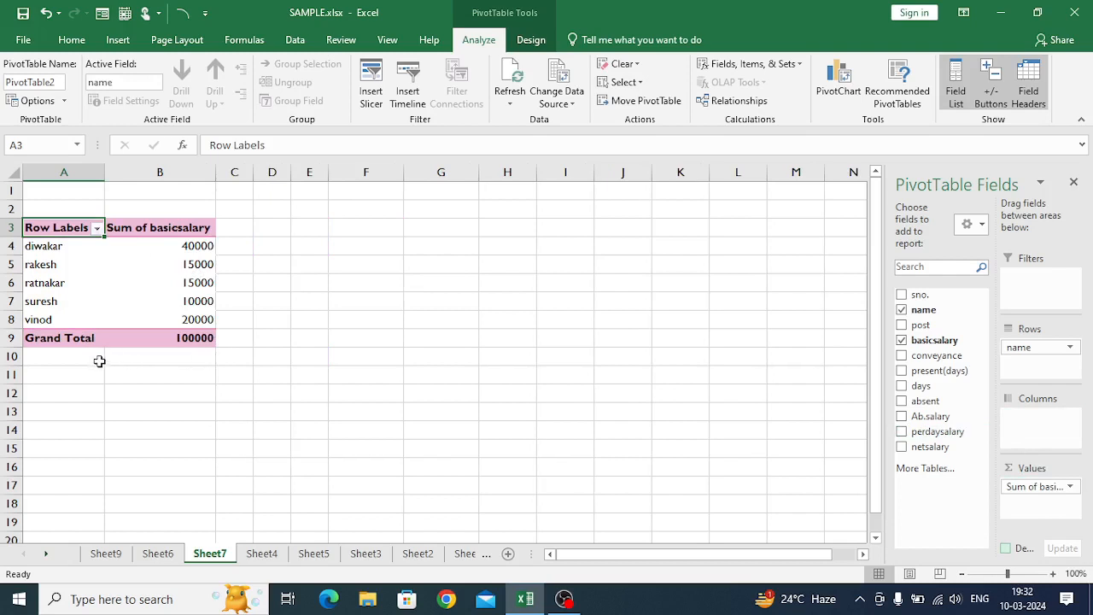
- Filter the PivotTable's row labels to show only the third employee in the name list
click(98, 230)
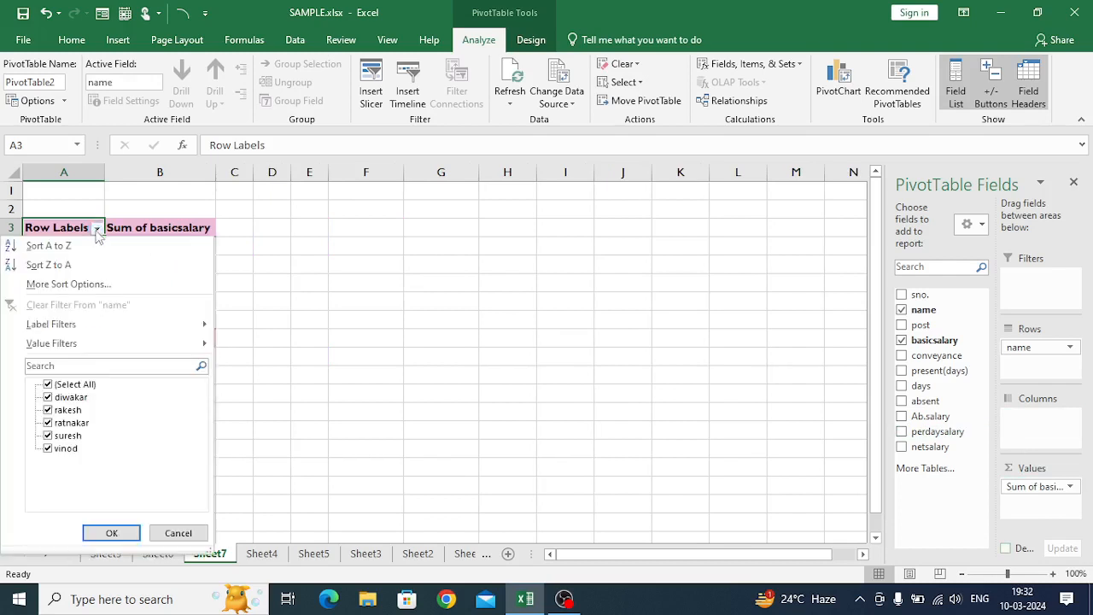
click(47, 385)
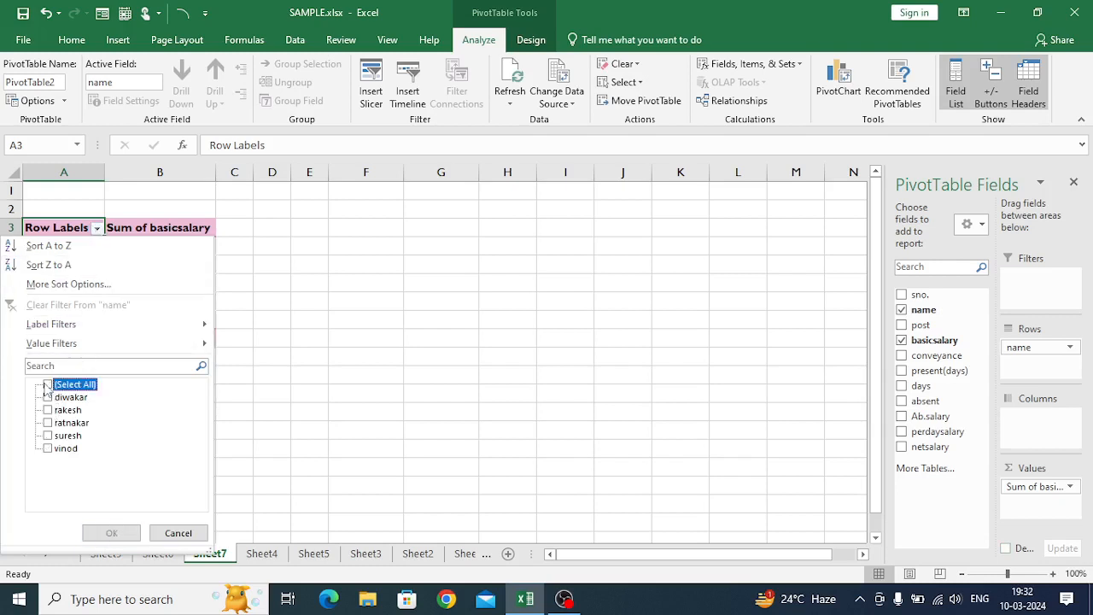
click(48, 423)
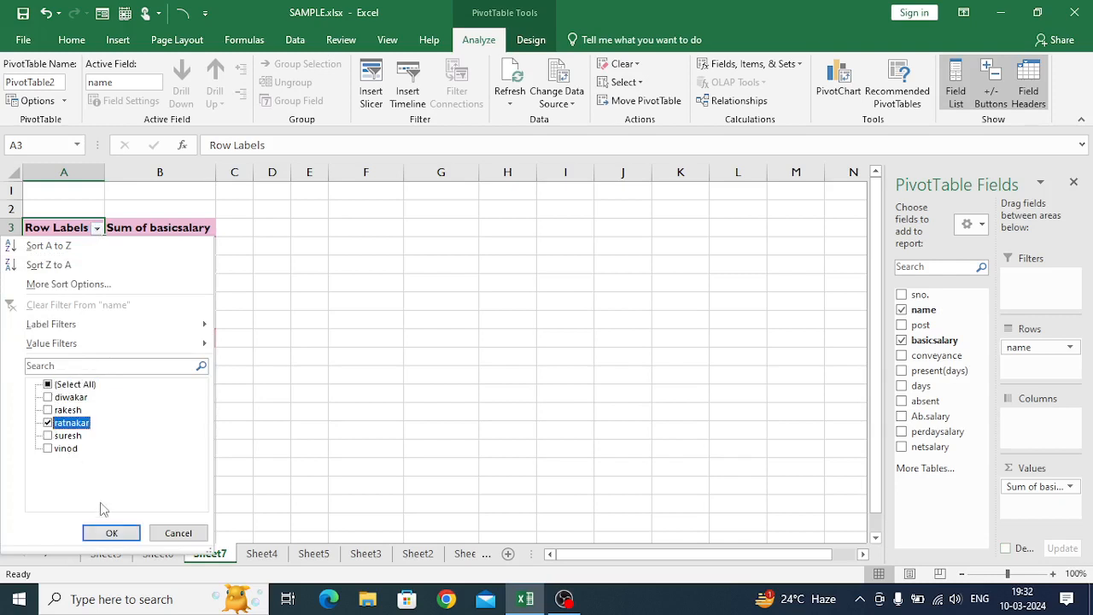
click(107, 531)
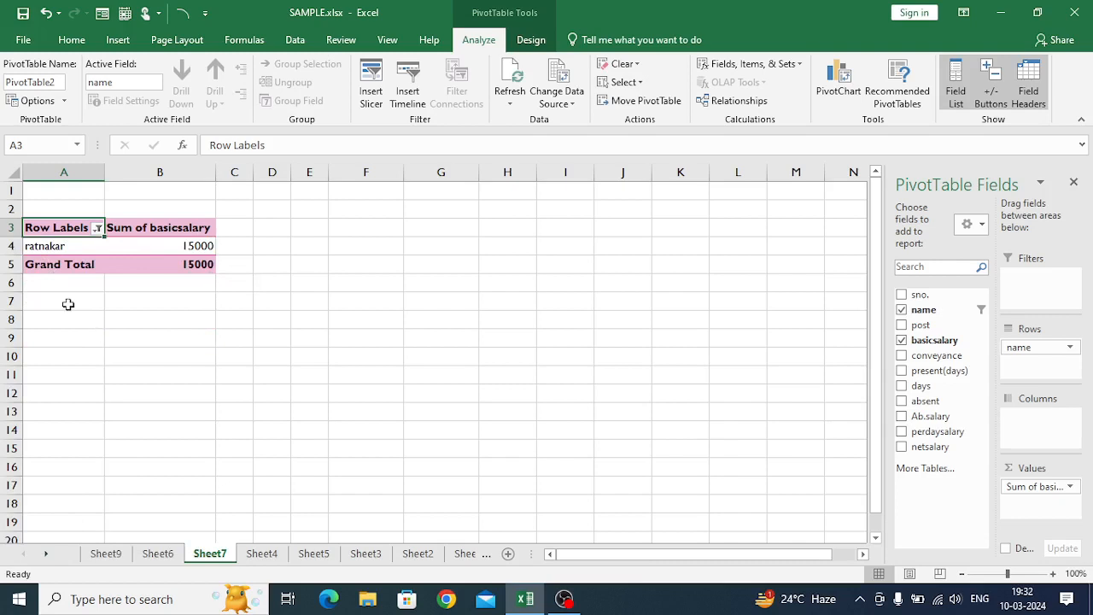
- Extract the source record behind the filtered employee's basicsalary value in B4 to a new sheet and check its name filter list
mouse_move(170, 252)
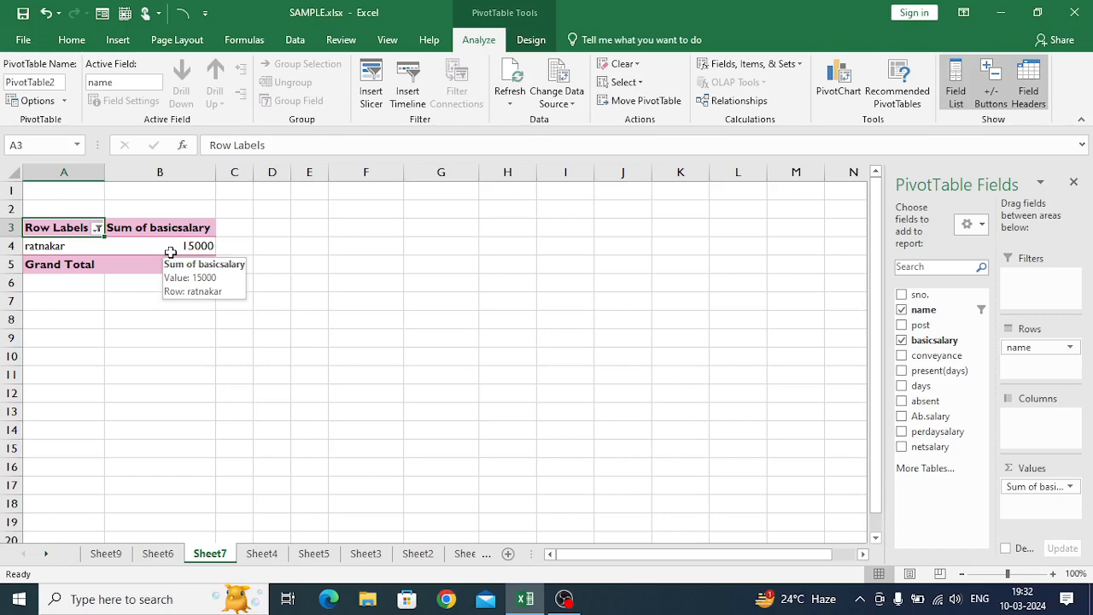
double_click(171, 247)
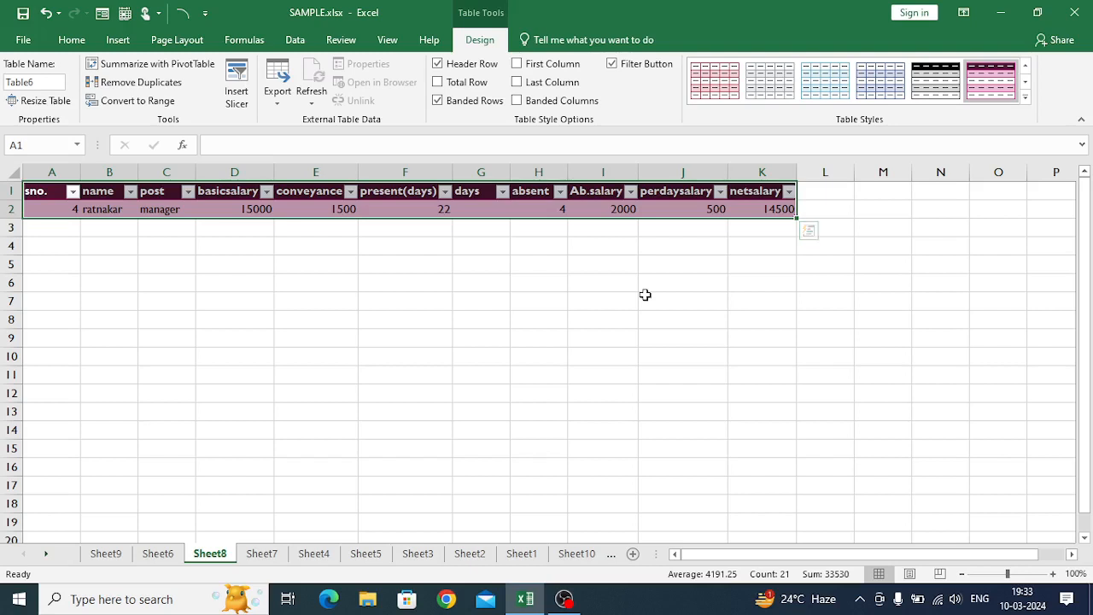
click(130, 192)
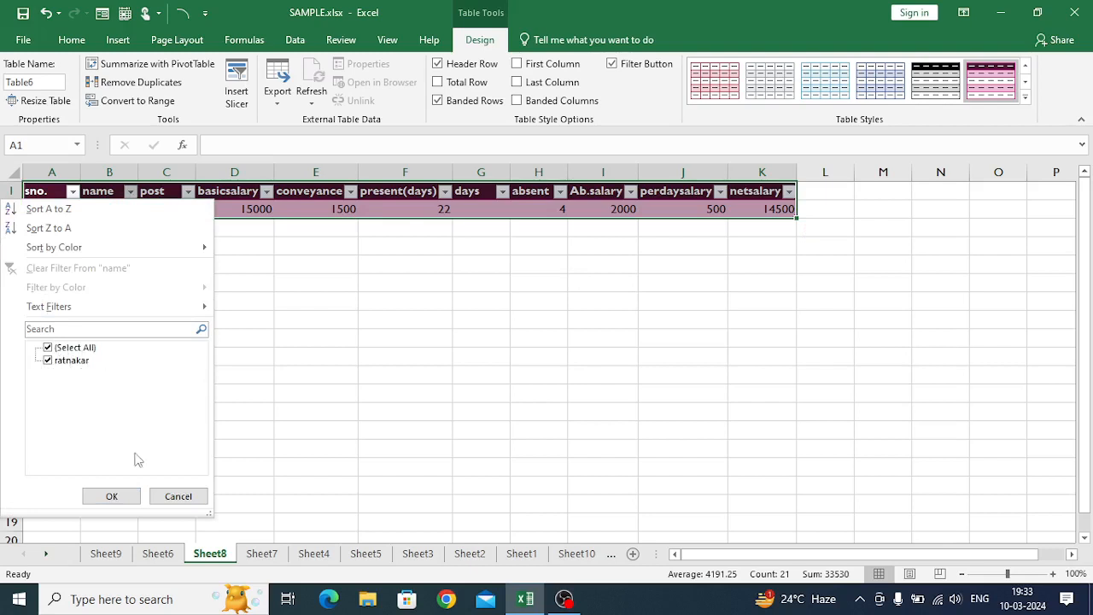
click(178, 496)
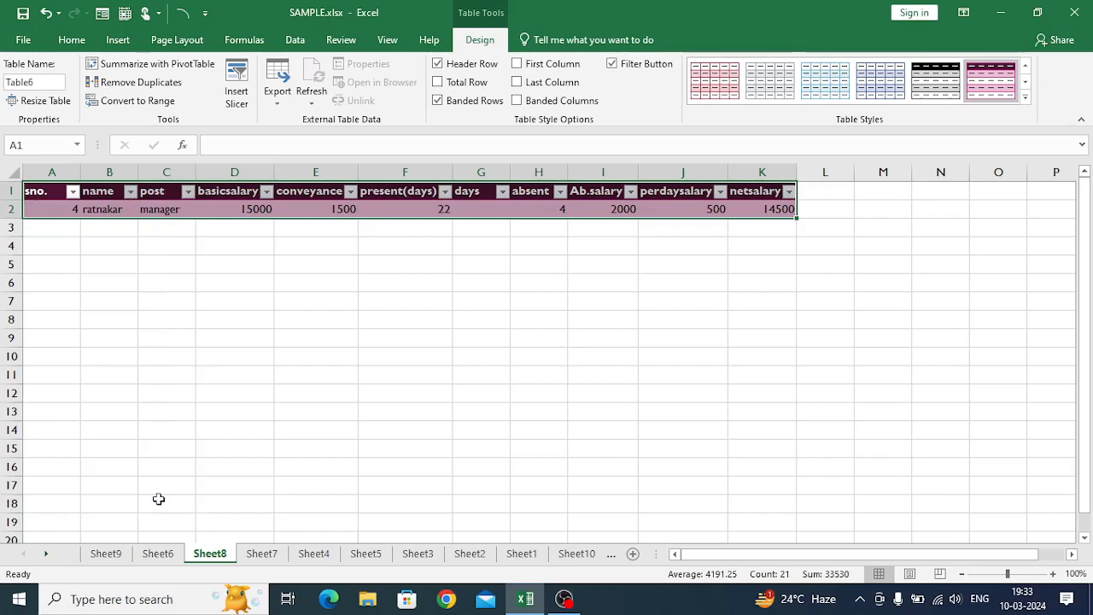
- Return to Sheet7 and reset the PivotTable's row label filter to include all names
click(259, 553)
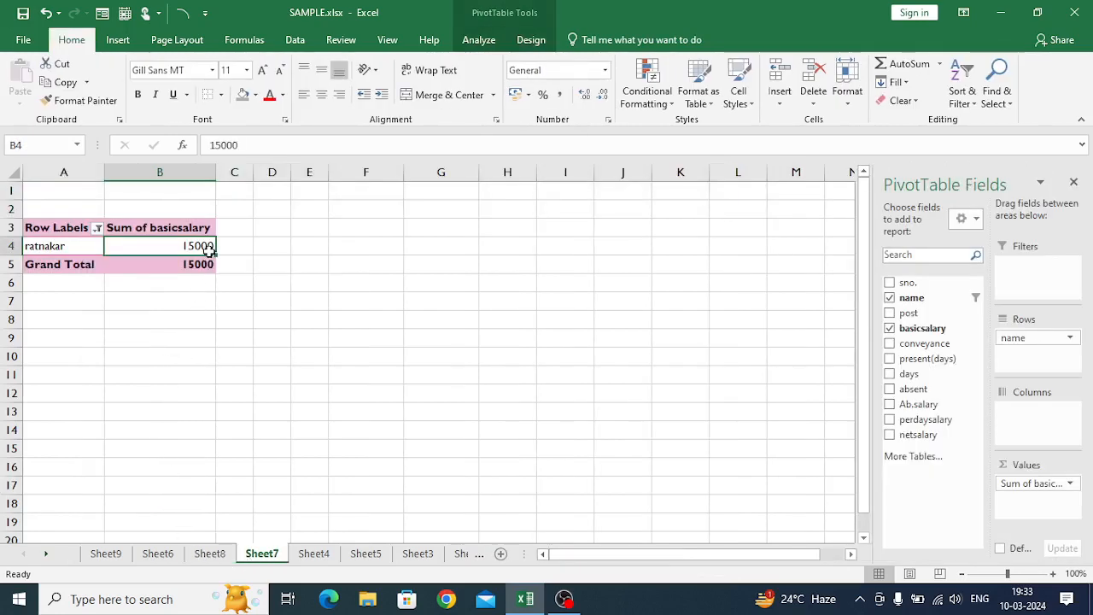
click(96, 228)
click(48, 385)
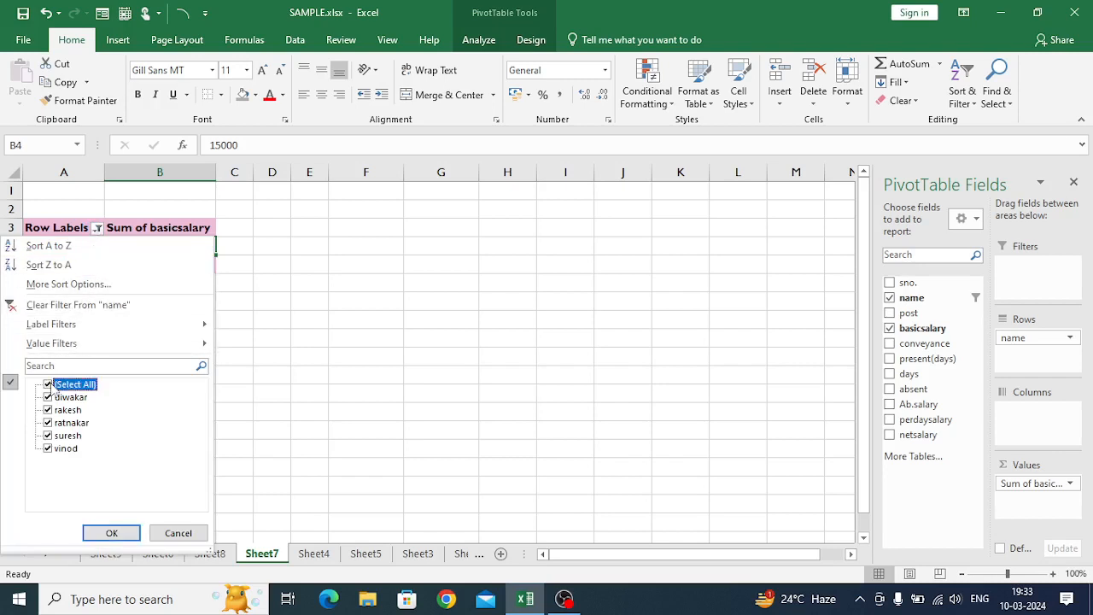
click(112, 533)
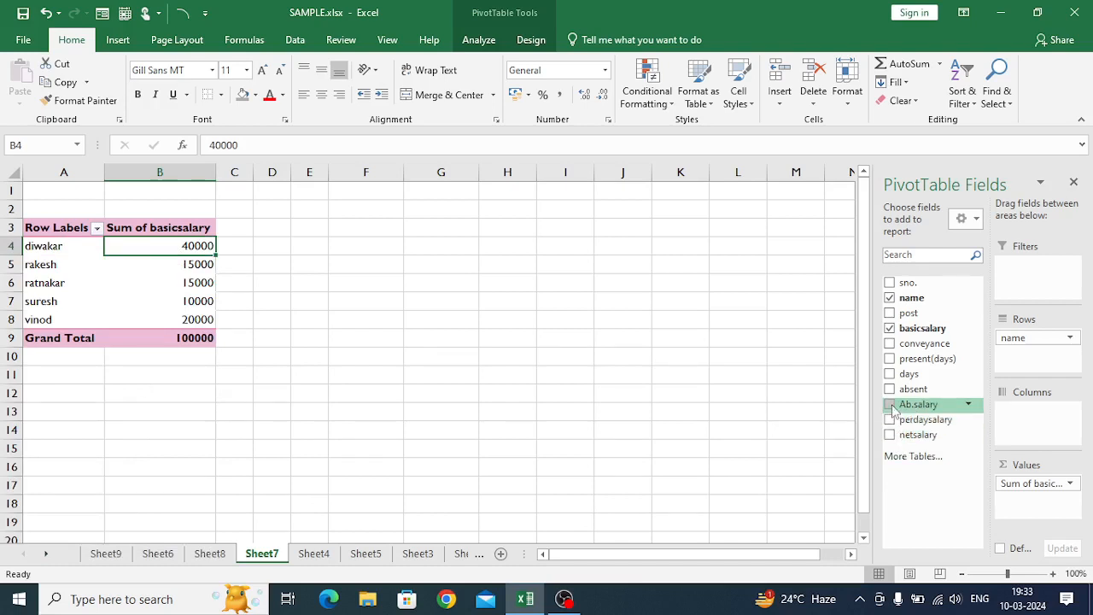
- Add the Ab.salary field to the Values area and format its values in C4:C8 with no decimal places
drag(894, 410, 1036, 509)
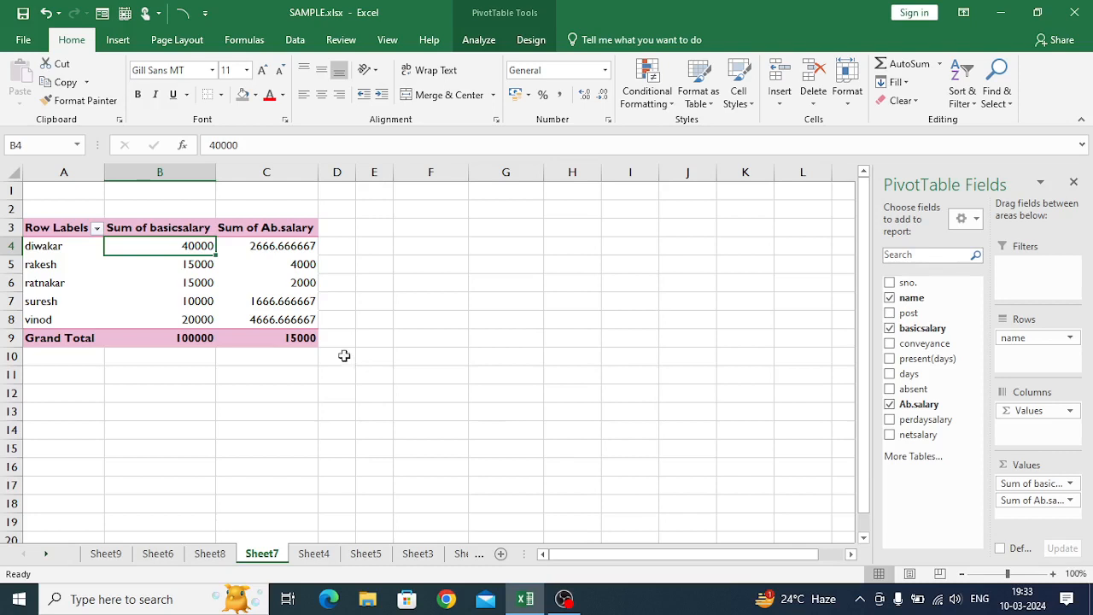
drag(286, 245, 280, 317)
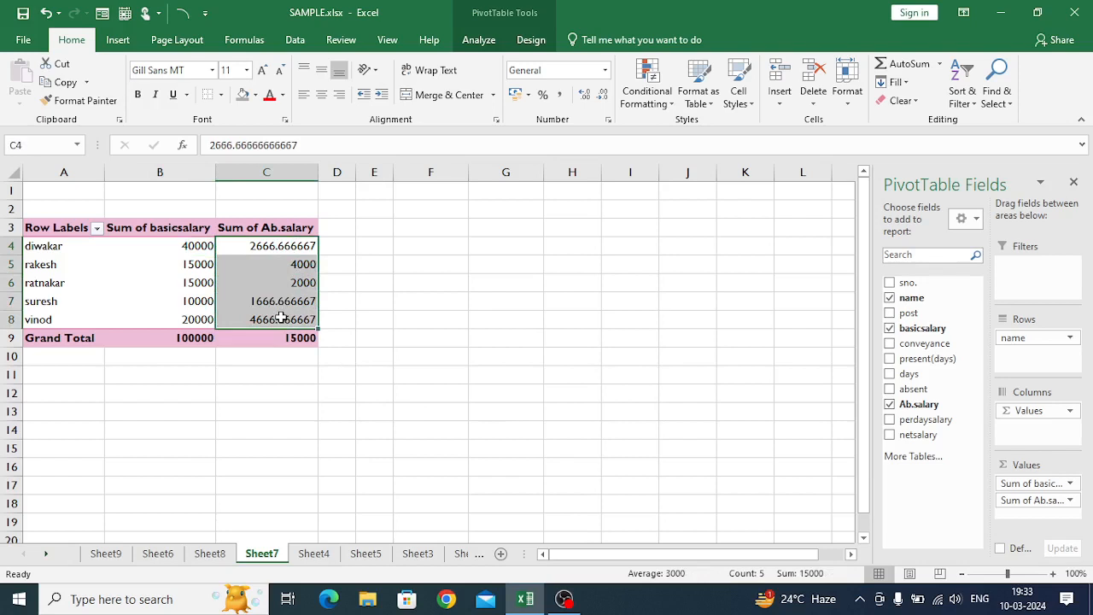
click(586, 94)
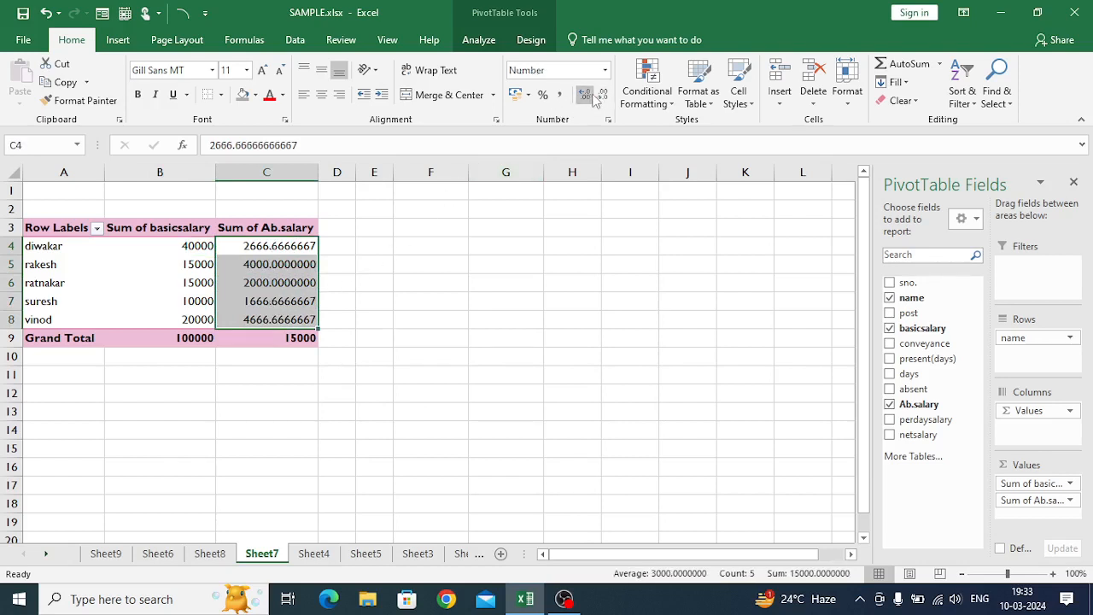
click(602, 95)
click(602, 95)
click(602, 94)
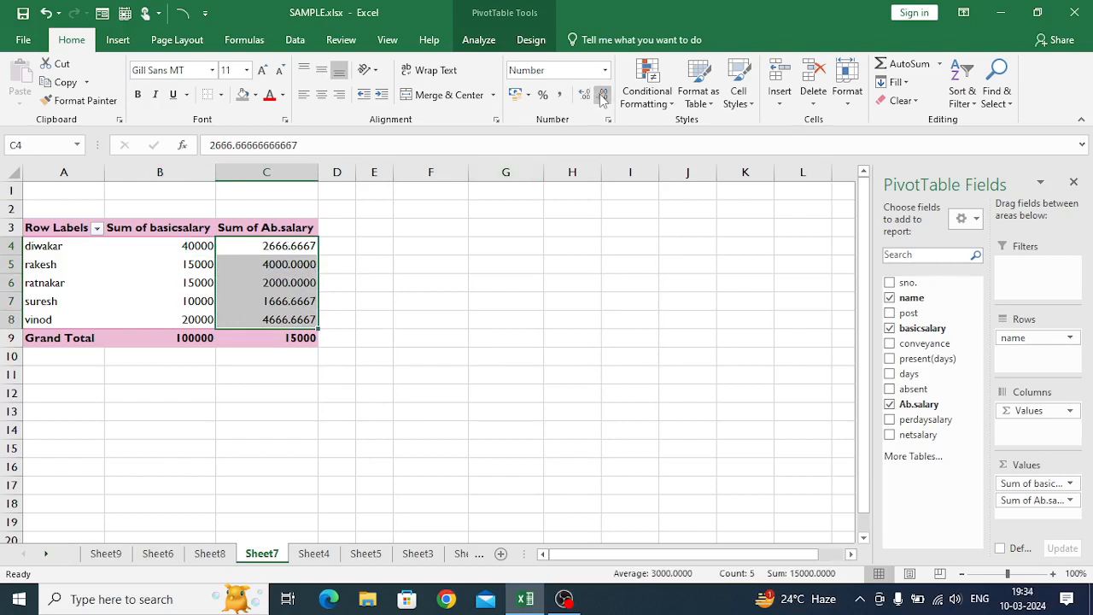
click(602, 95)
click(602, 95)
click(602, 95)
click(602, 95)
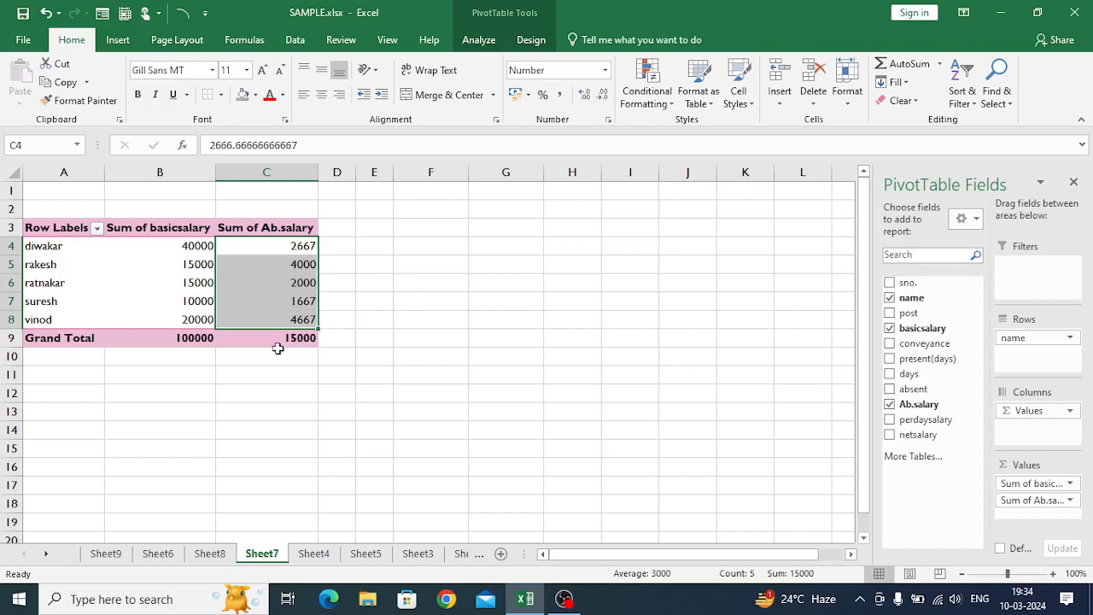
click(255, 358)
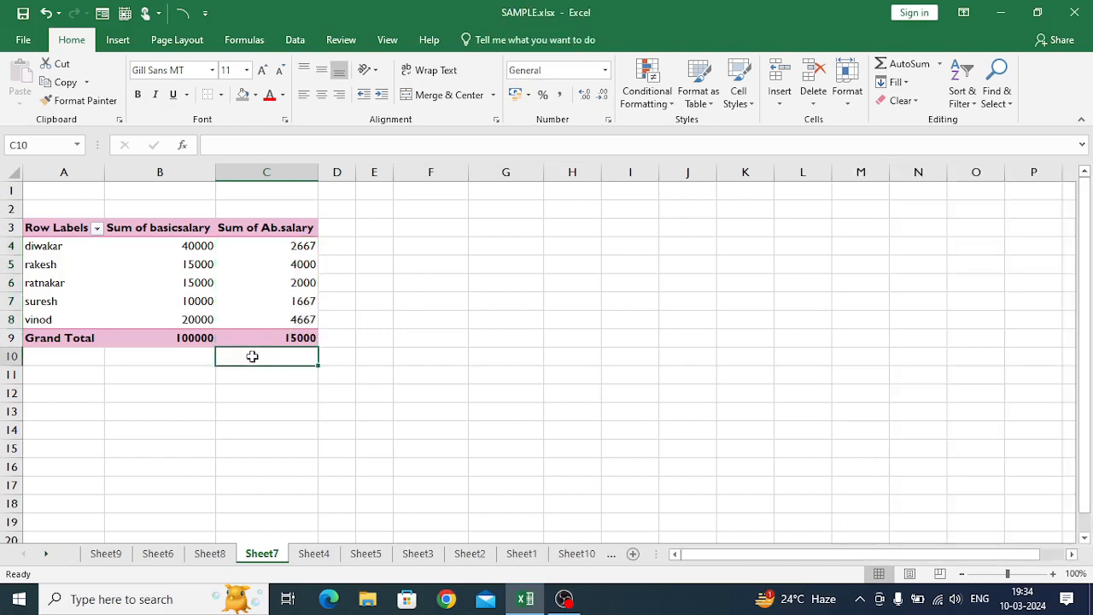
- Add the post field to the PivotTable's Filters area and filter the report to director
click(55, 229)
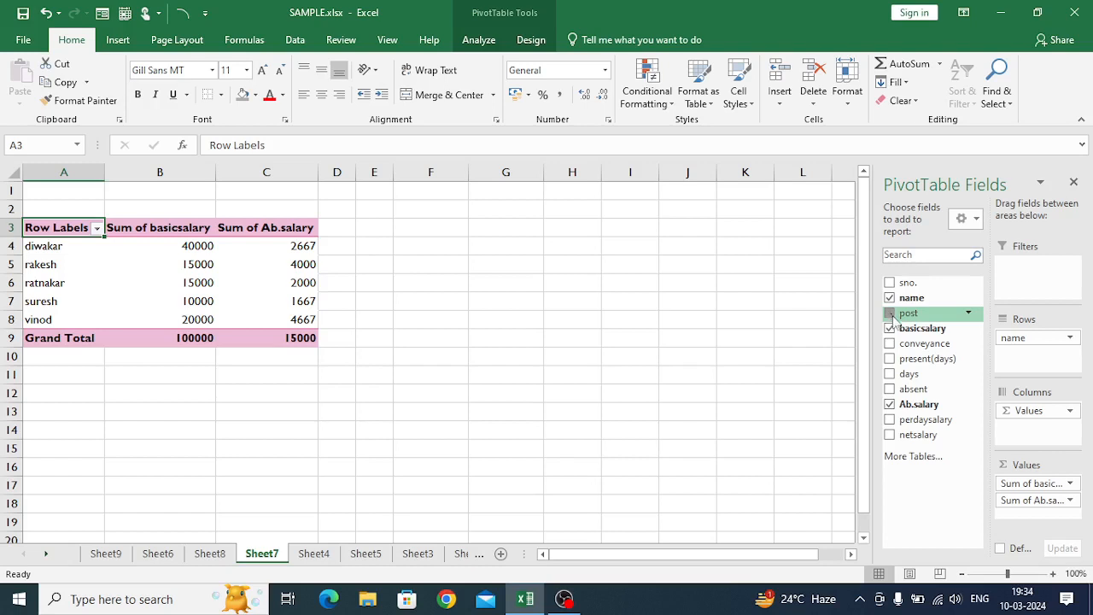
drag(893, 320, 1021, 267)
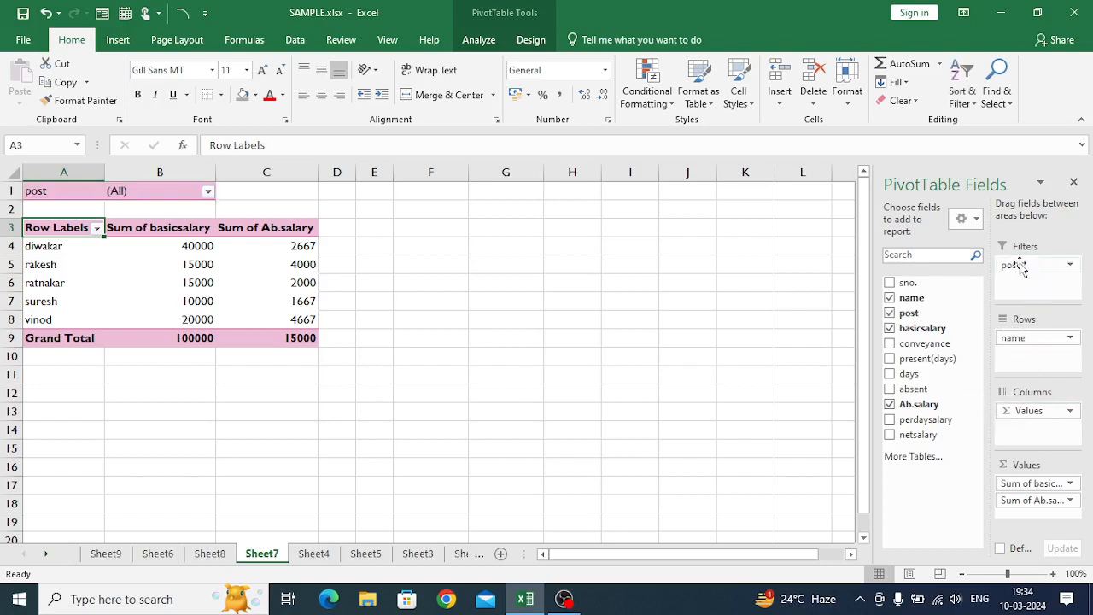
click(208, 192)
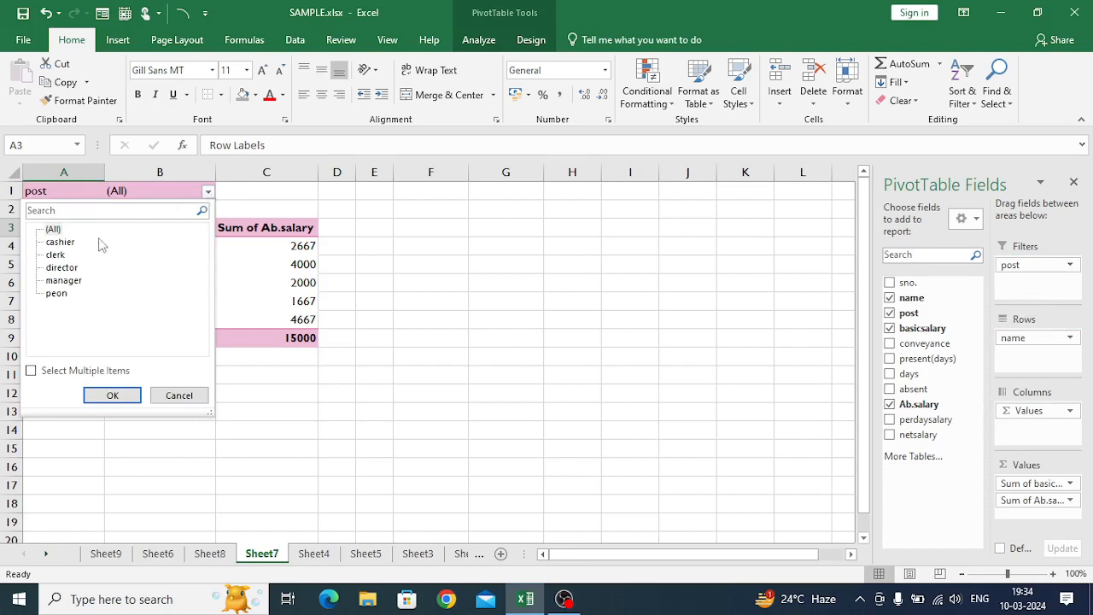
click(61, 269)
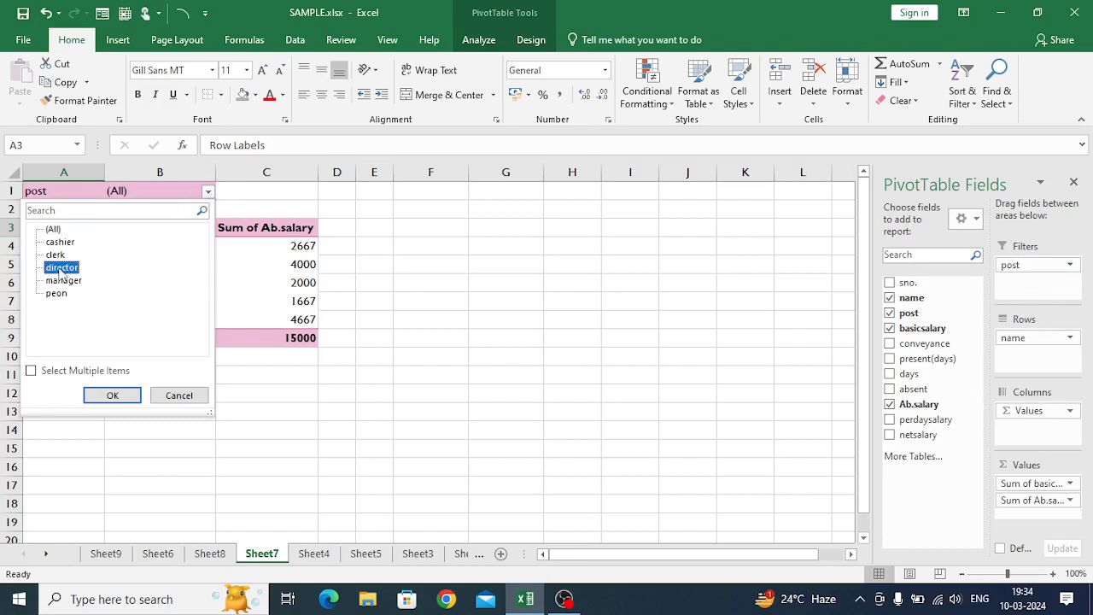
click(100, 397)
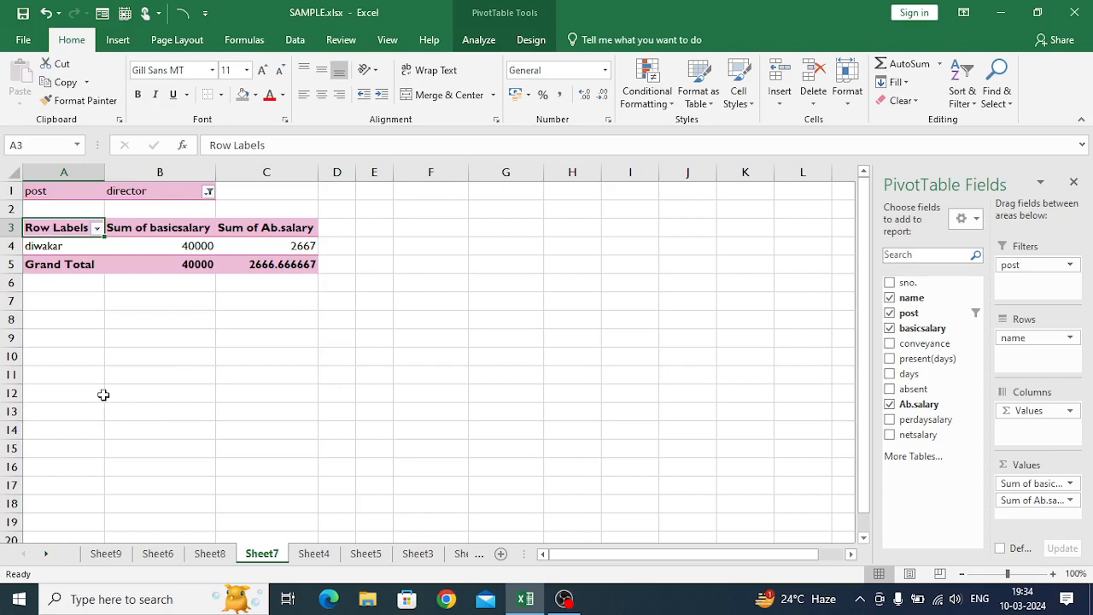
- Extract the director's source record behind the basicsalary value in B4 to a new sheet and return to Sheet7
click(201, 246)
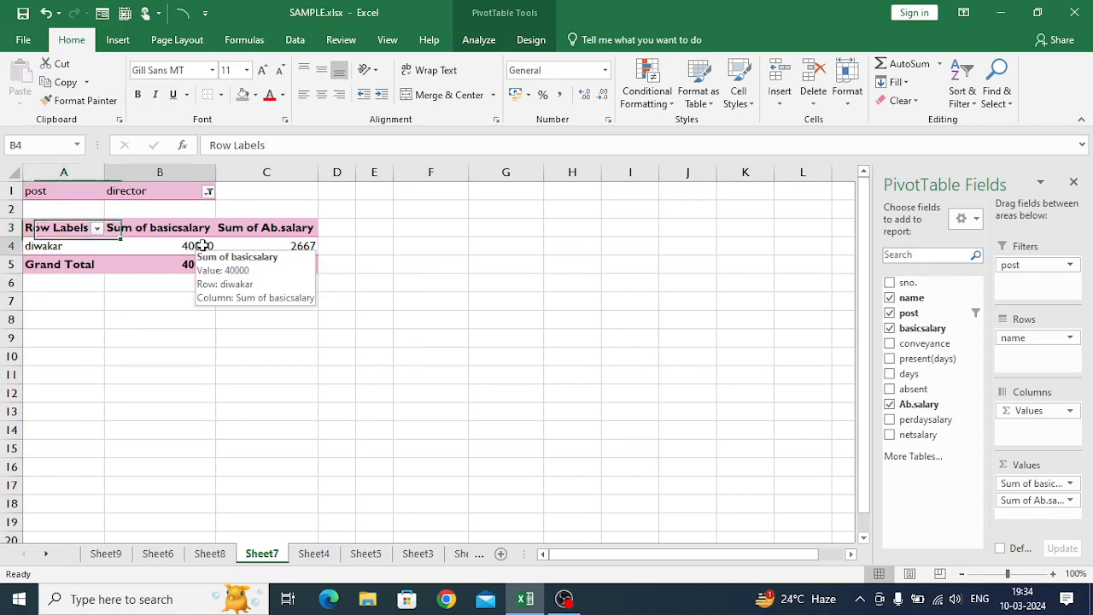
double_click(201, 245)
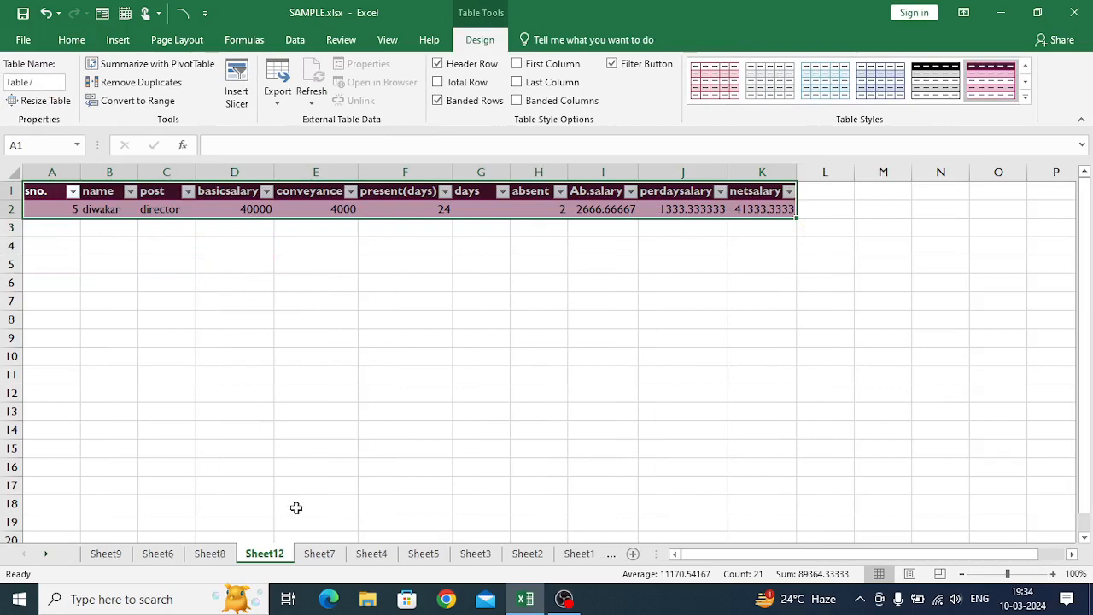
click(318, 554)
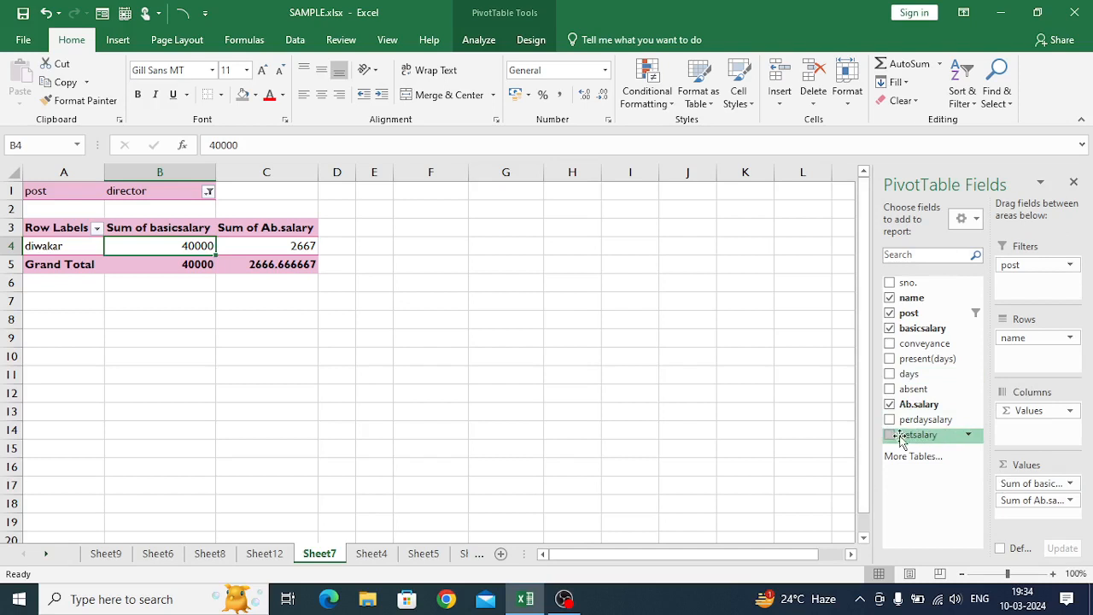
- Try the netsalary field in the PivotTable's Columns area and in its Rows area, and undo both placements
drag(900, 438, 1042, 434)
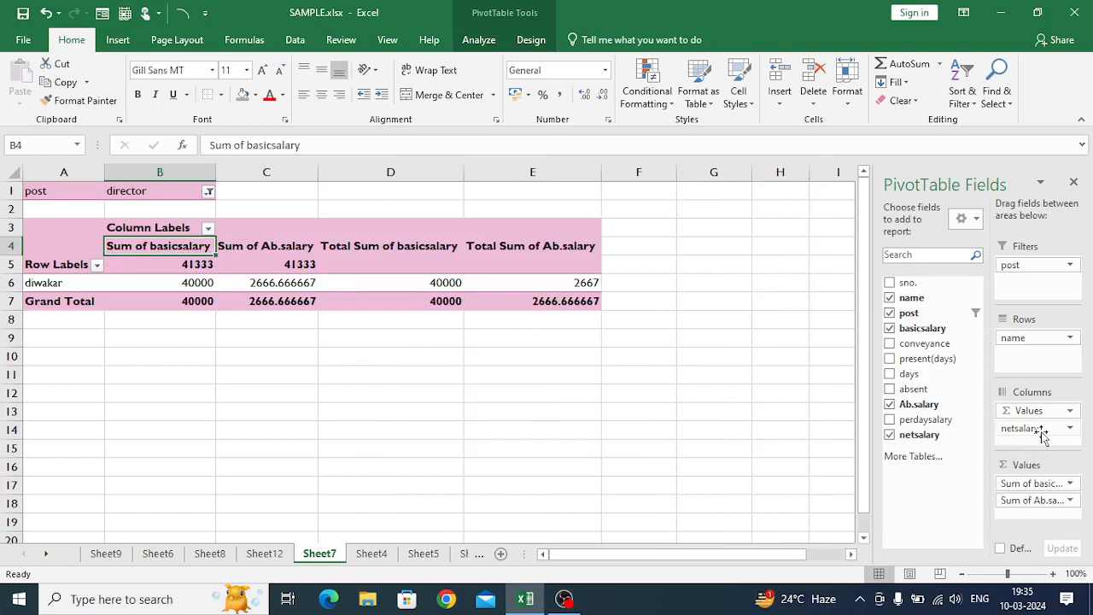
drag(1042, 434, 1034, 361)
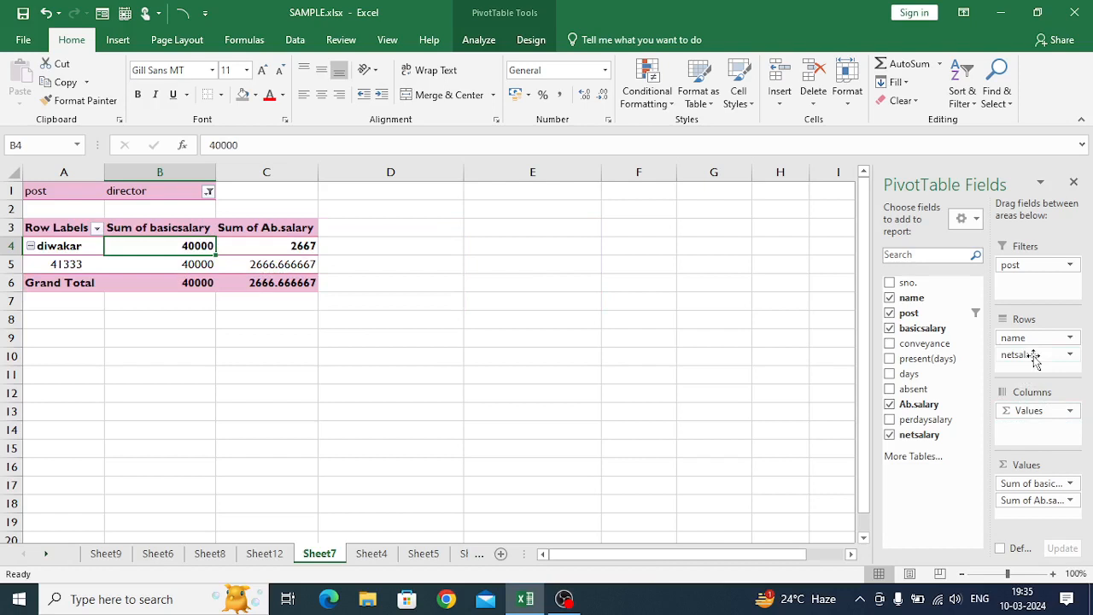
key(ctrl+z)
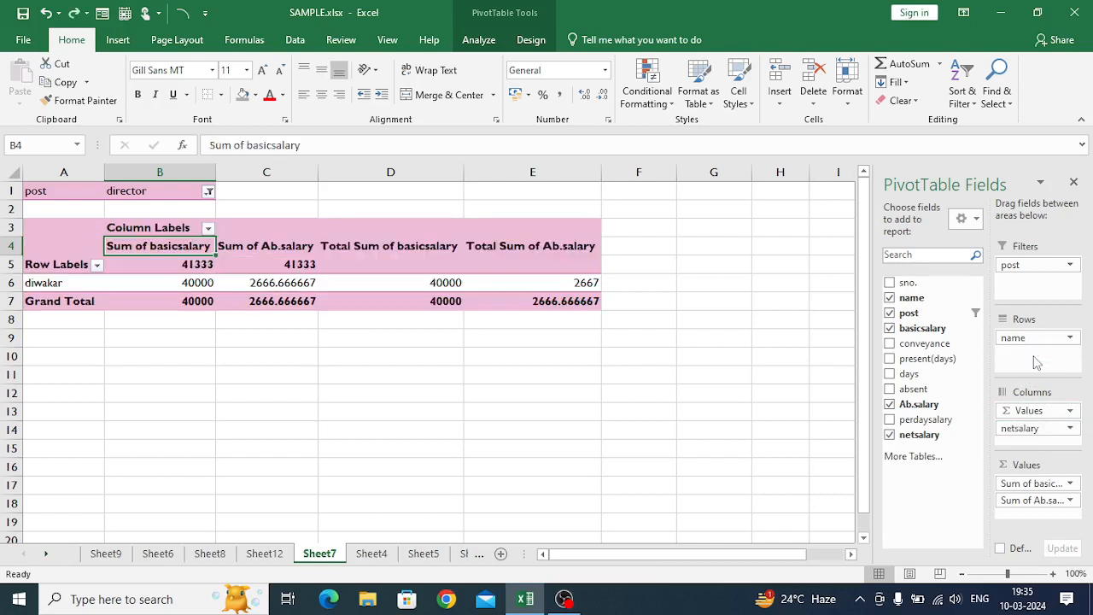
key(ctrl+z)
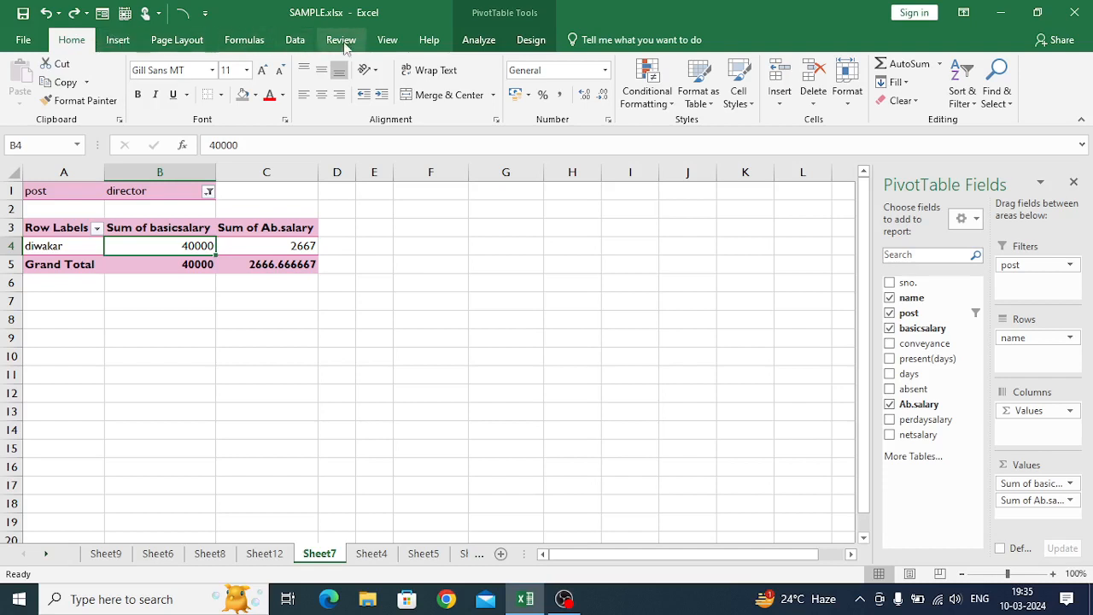
- Insert slicers for all eleven PivotTable fields, from sno. through netsalary
click(476, 40)
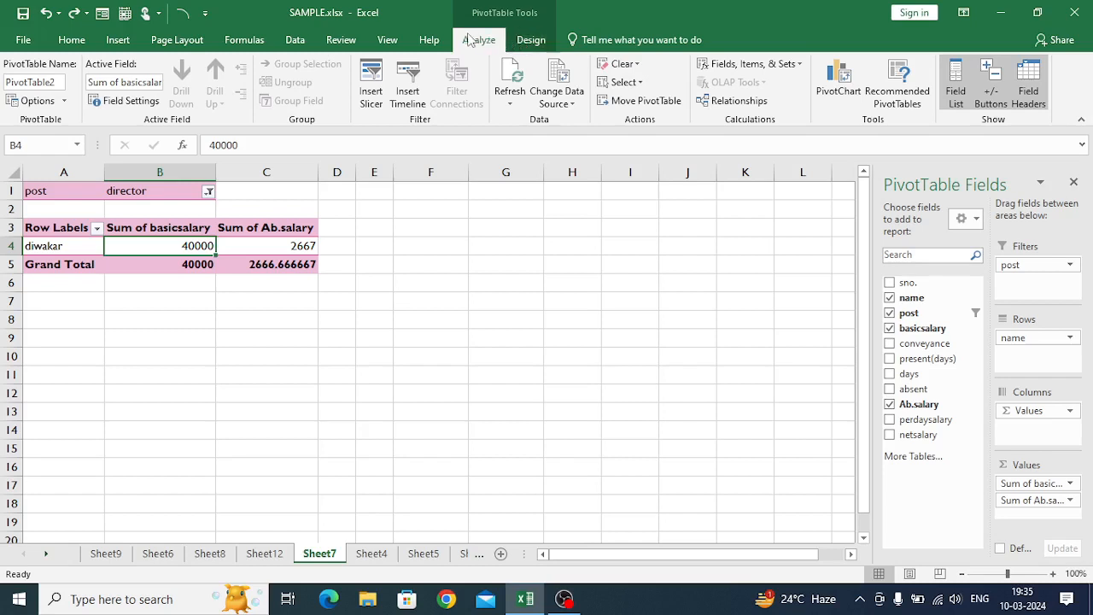
click(371, 83)
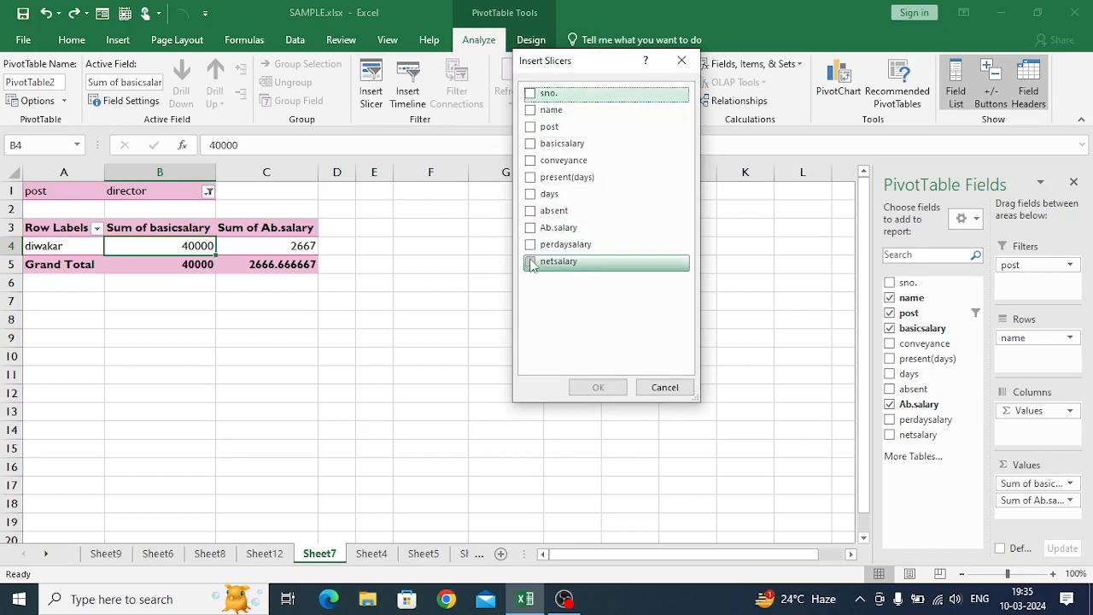
click(531, 94)
click(532, 110)
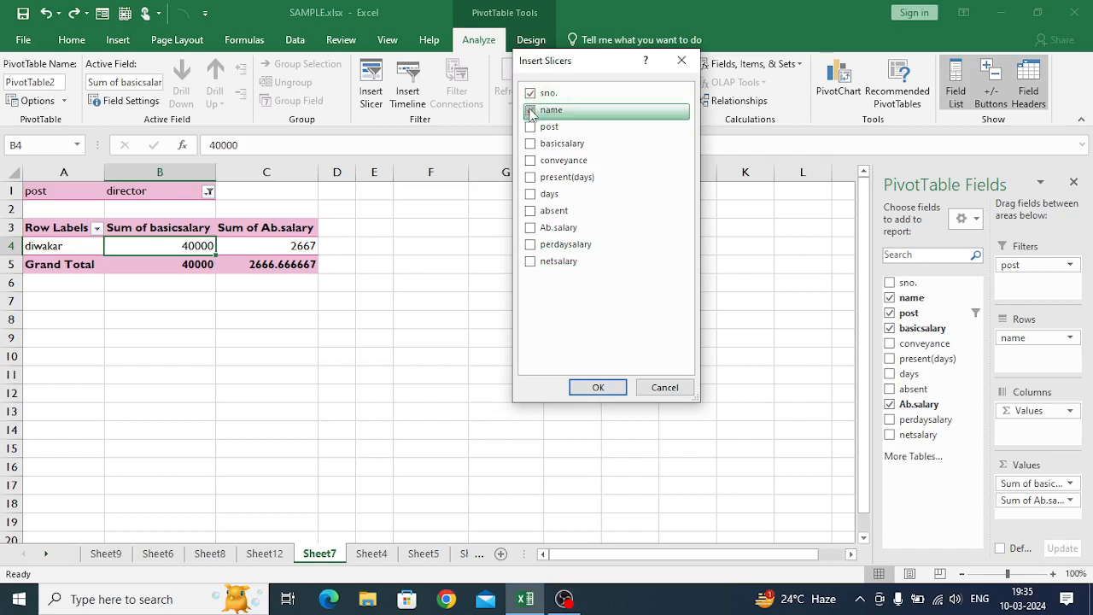
click(531, 127)
click(531, 143)
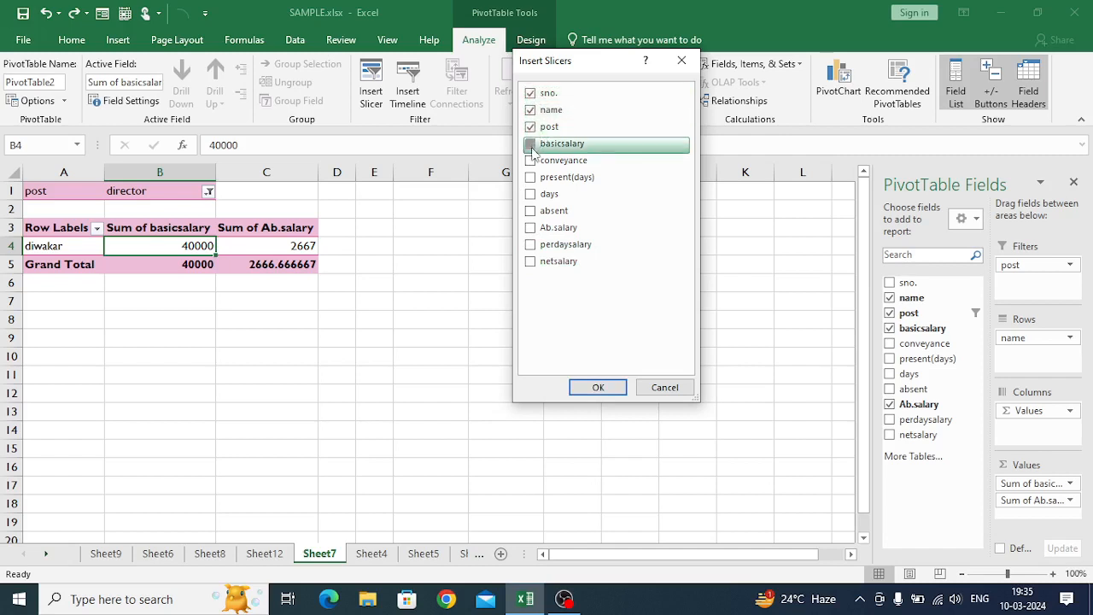
click(532, 161)
click(532, 178)
click(531, 194)
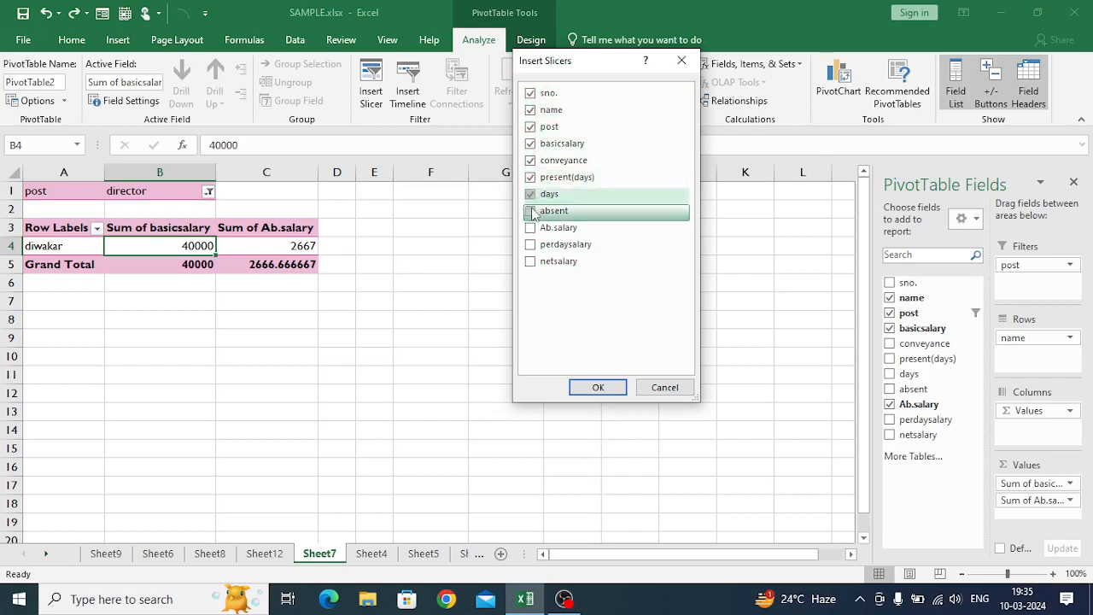
click(531, 210)
click(532, 228)
click(531, 245)
click(531, 261)
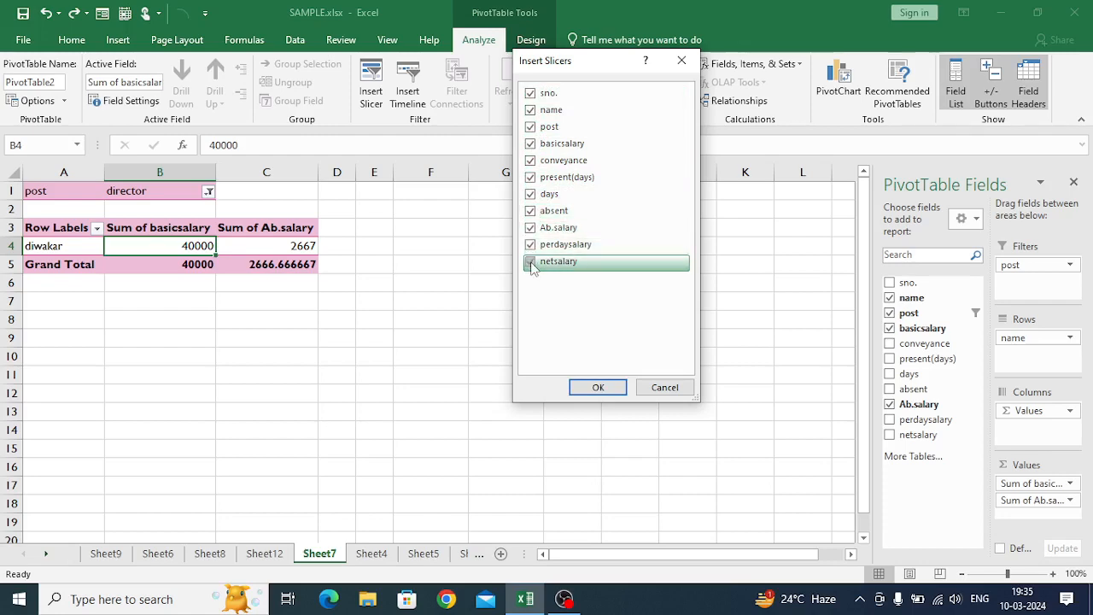
click(598, 387)
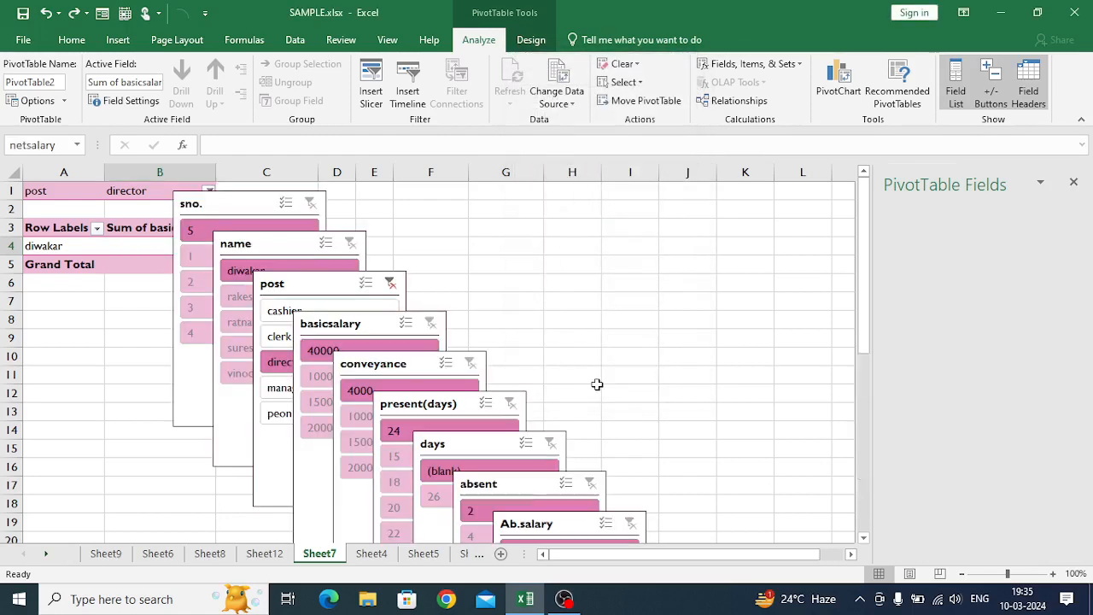
- Spread the Ab.salary, absent, days, present(days), conveyance, basicsalary and post slicers side by side in a row starting around row 8
drag(558, 513, 983, 302)
drag(542, 466, 847, 317)
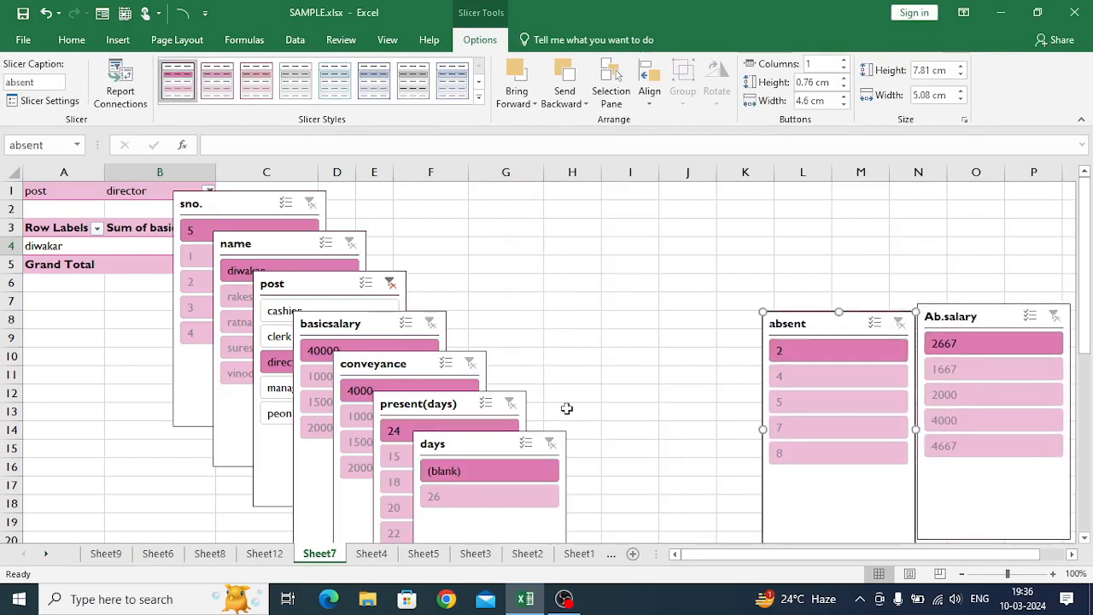
click(484, 430)
drag(484, 431, 678, 310)
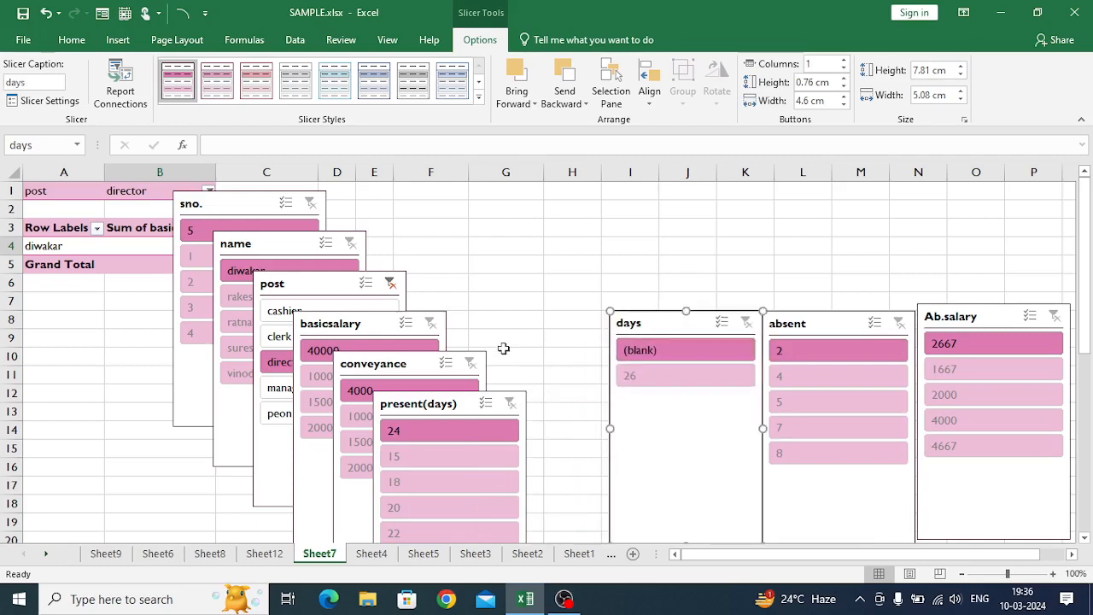
drag(443, 403, 529, 322)
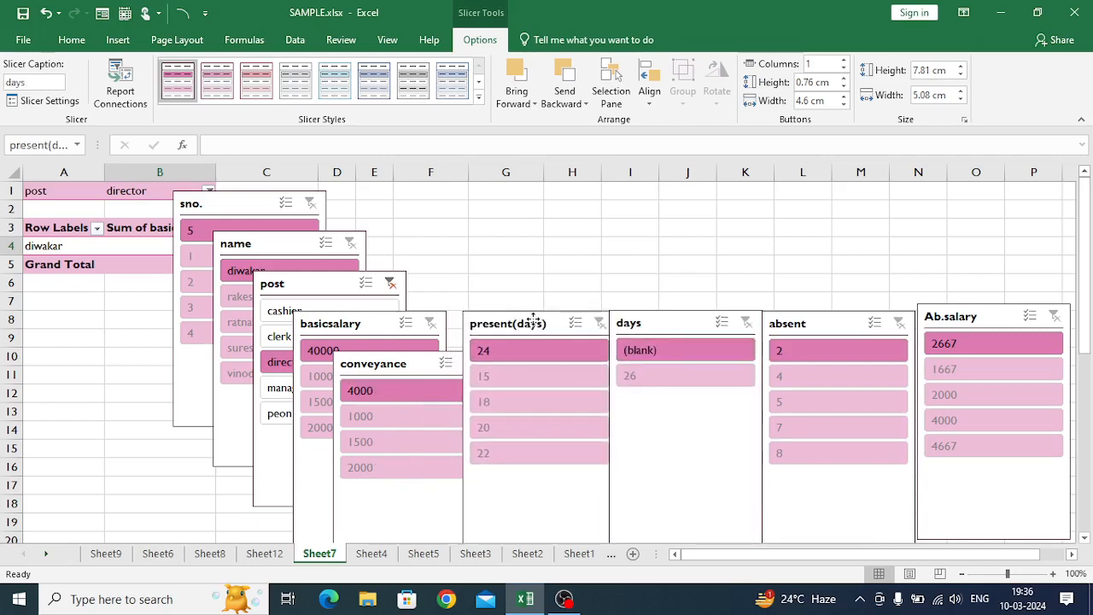
click(396, 357)
drag(396, 357, 392, 317)
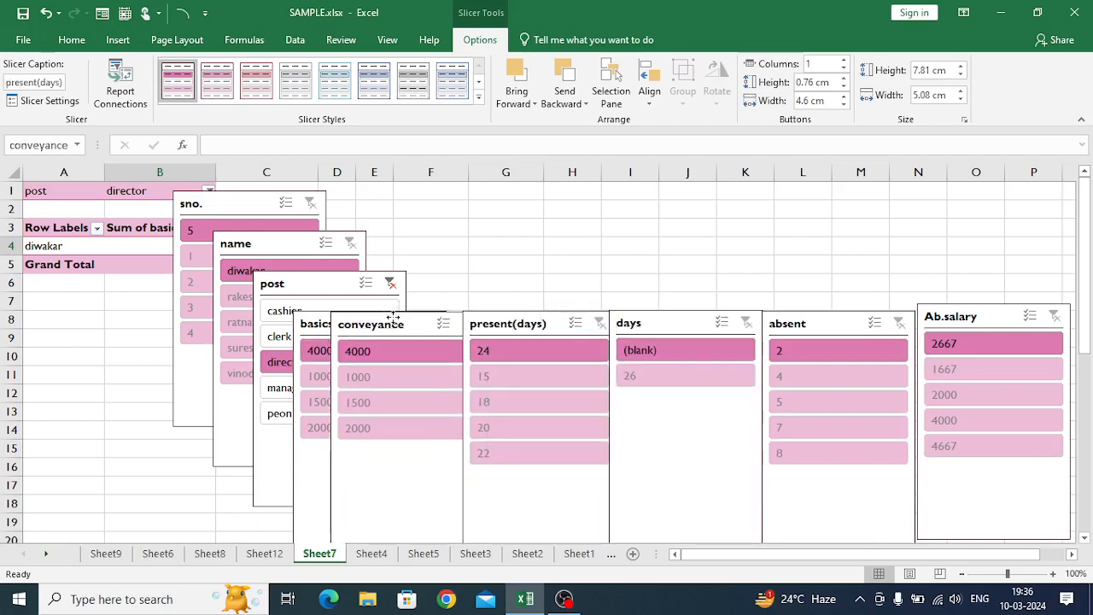
click(304, 320)
drag(304, 321, 214, 321)
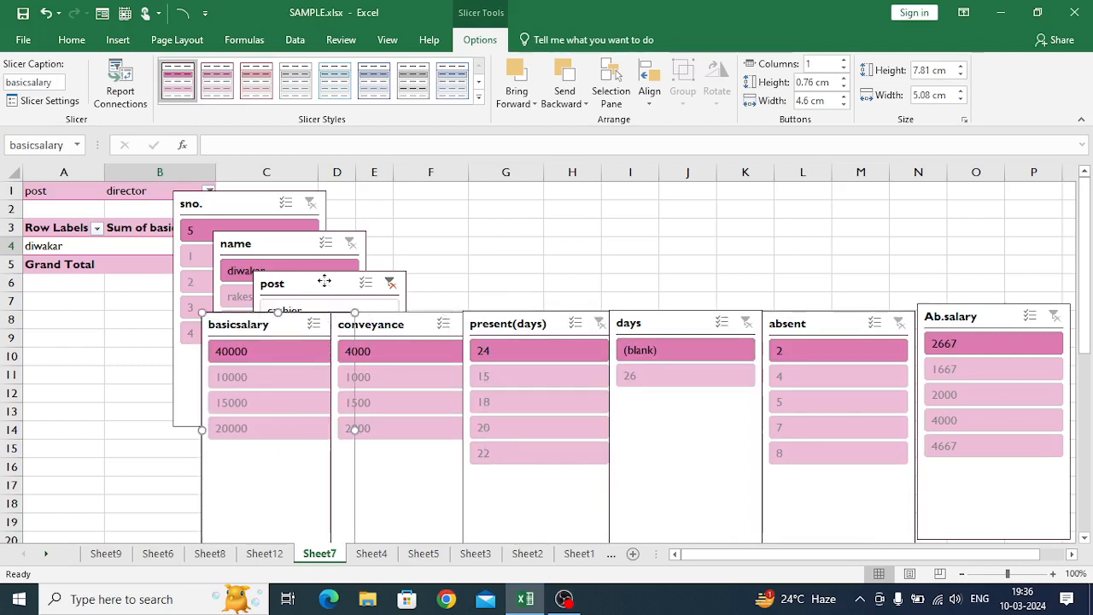
drag(325, 281, 115, 319)
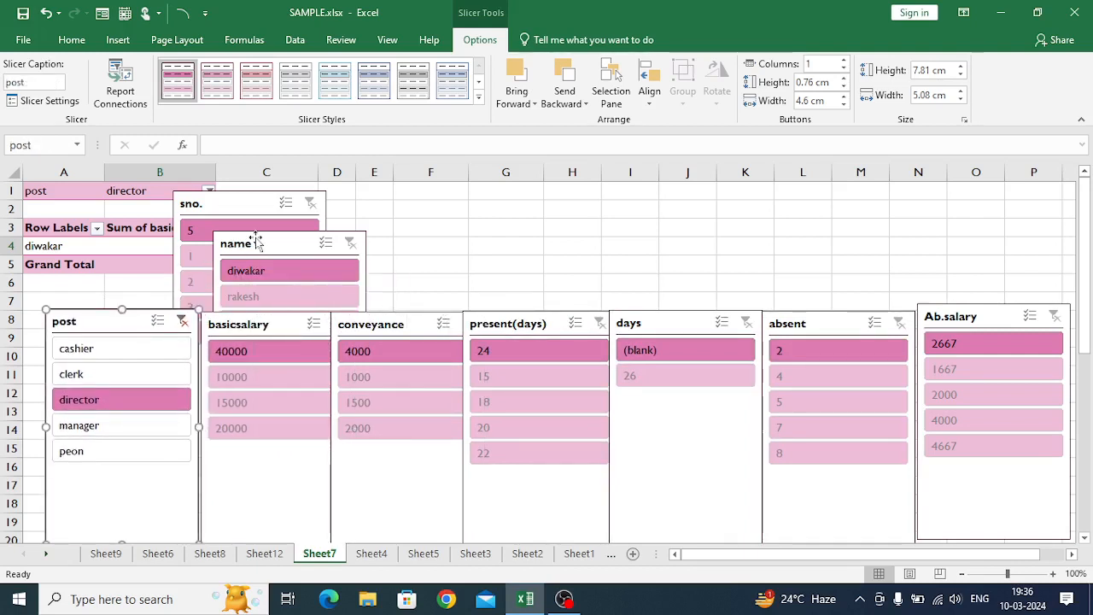
- Move the name slicer above the absent slicer and shift the sno. slicer off the PivotTable's post filter and basicsalary column
drag(335, 235, 854, 183)
drag(244, 208, 703, 176)
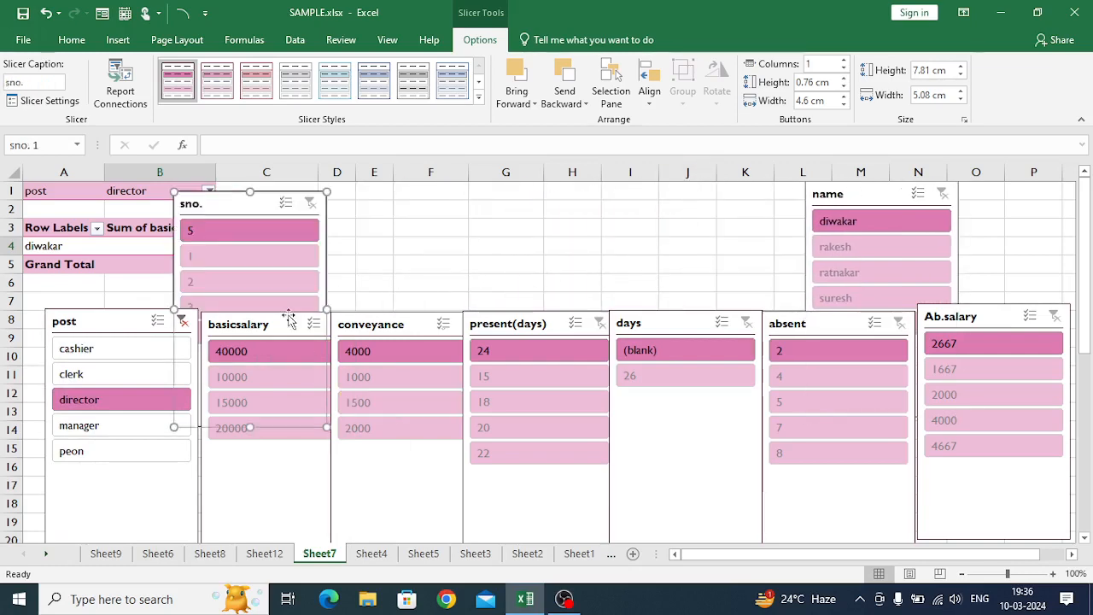
click(431, 284)
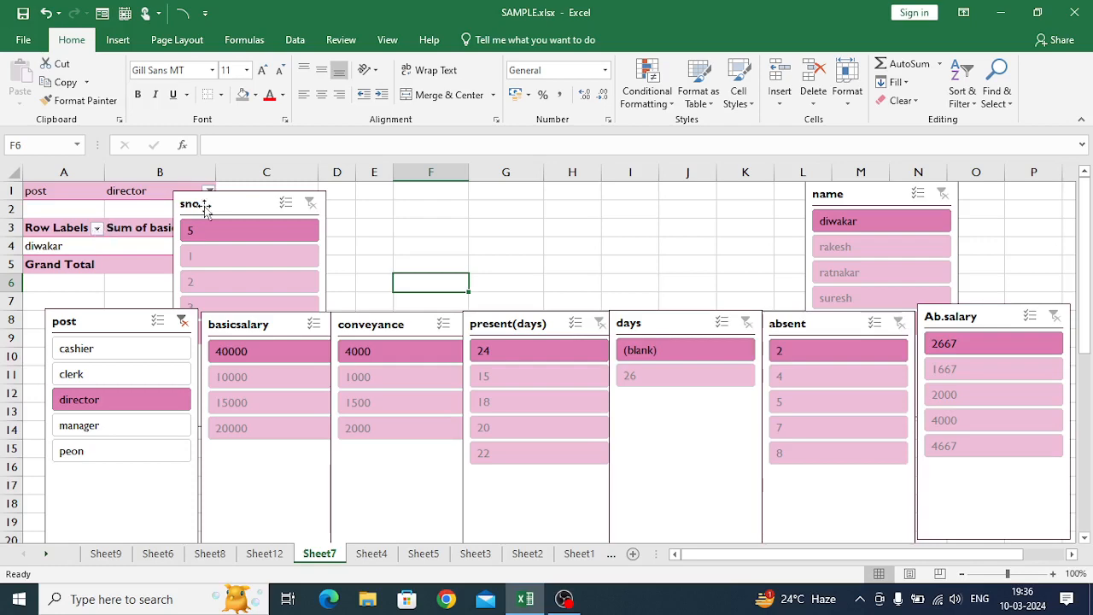
drag(209, 207, 299, 203)
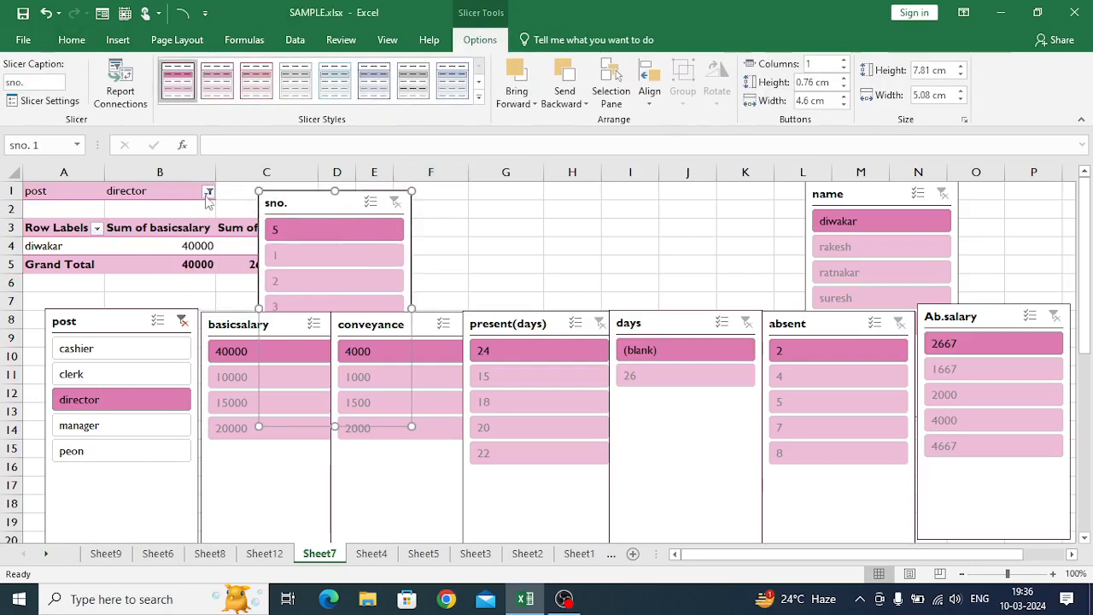
- Reset the PivotTable's post filter to (All)
click(209, 193)
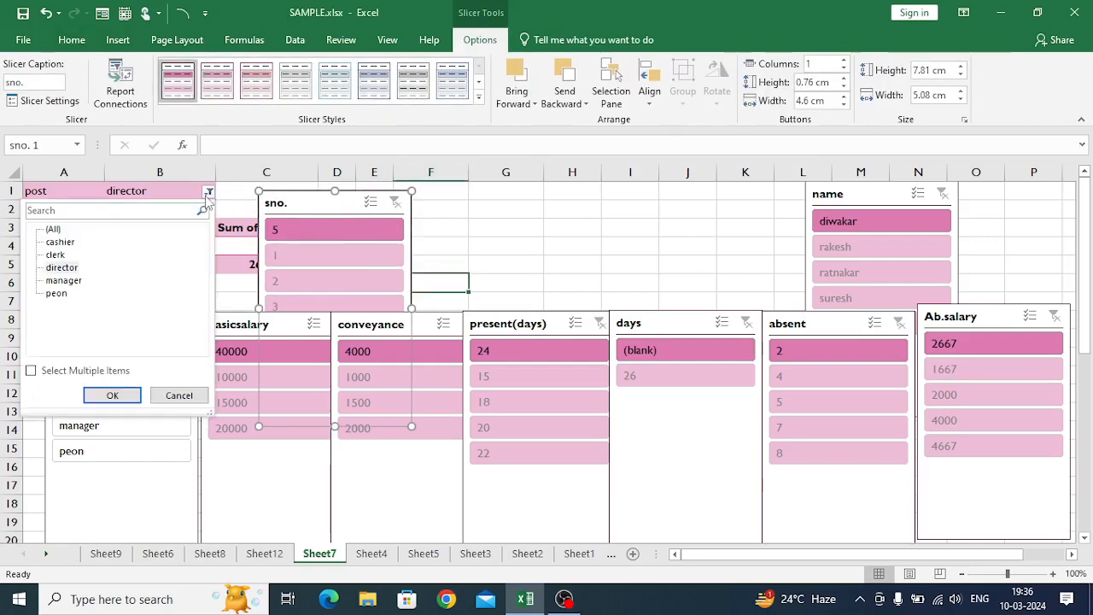
click(53, 230)
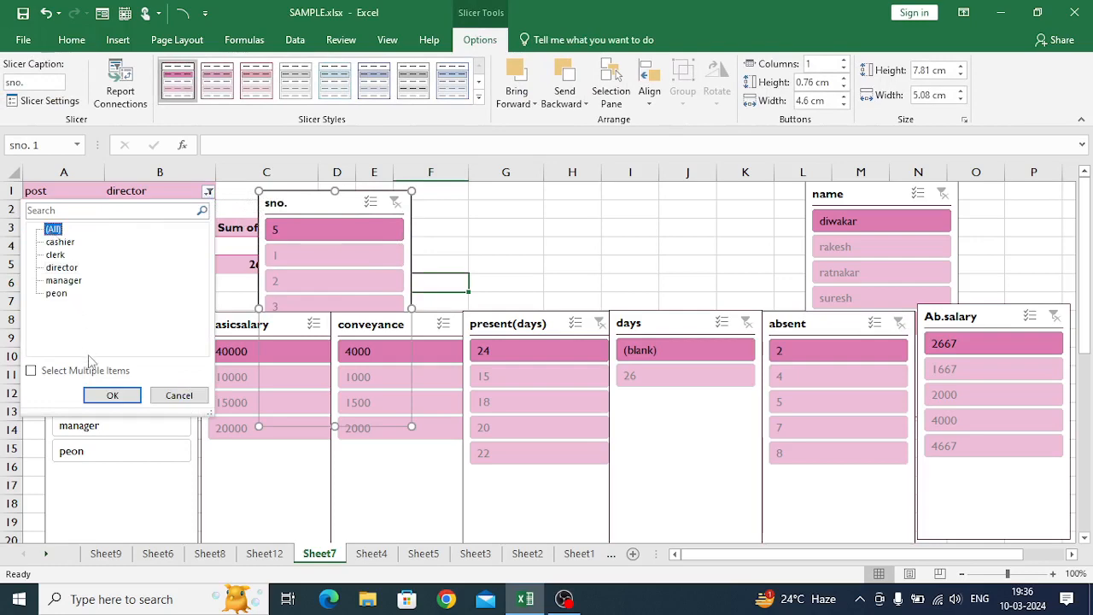
click(112, 395)
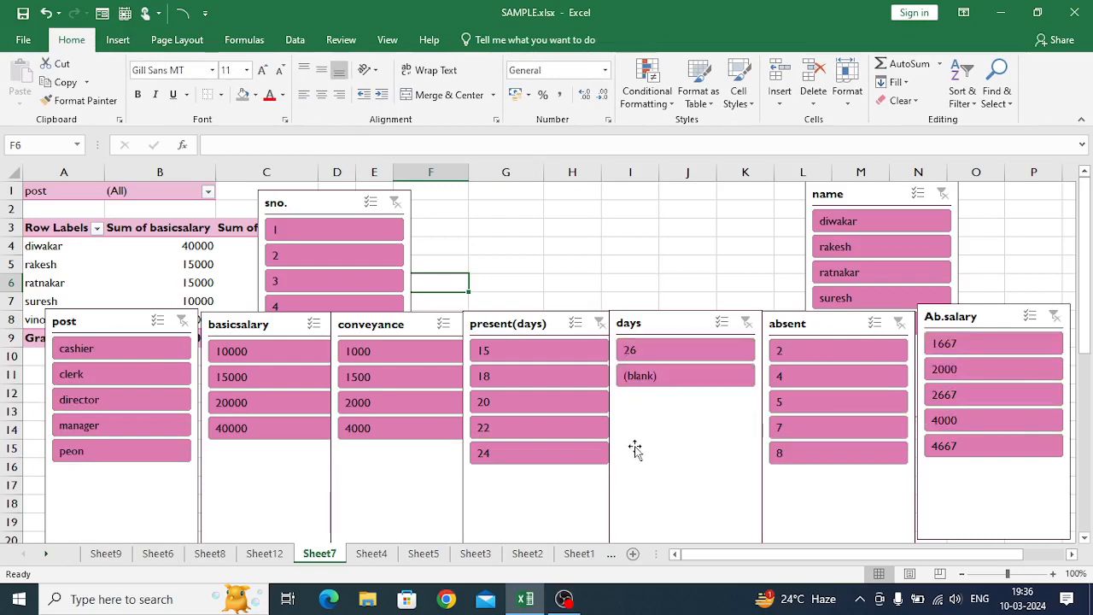
- Move the days slicer below the row, place absent beside present(days), and fit the name slicer between absent and Ab.salary
click(674, 326)
drag(675, 326, 678, 521)
drag(800, 324, 659, 321)
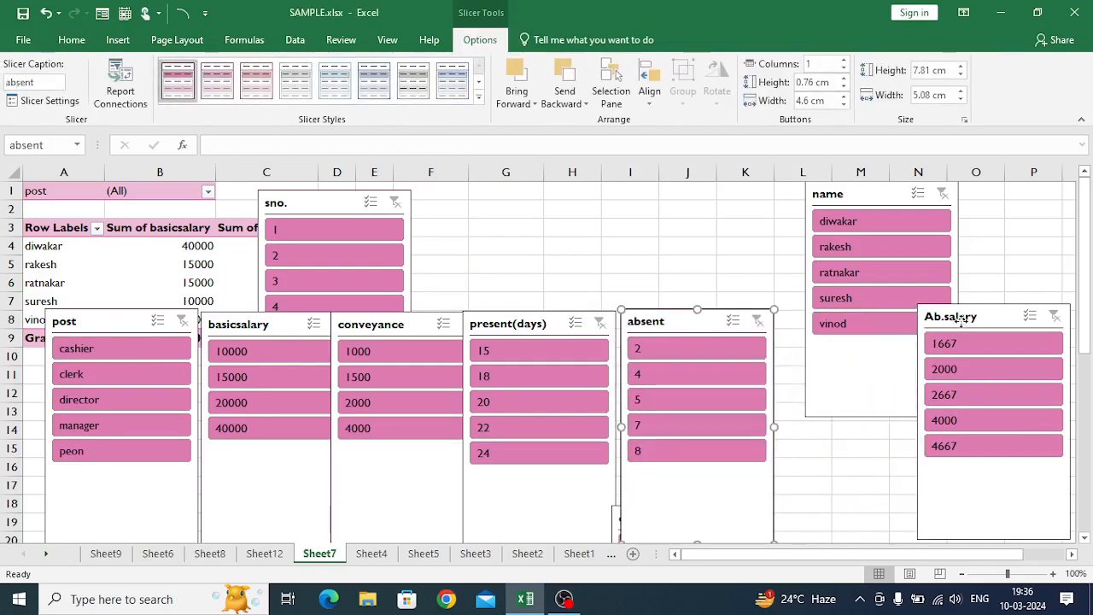
drag(952, 317, 961, 316)
drag(890, 200, 850, 319)
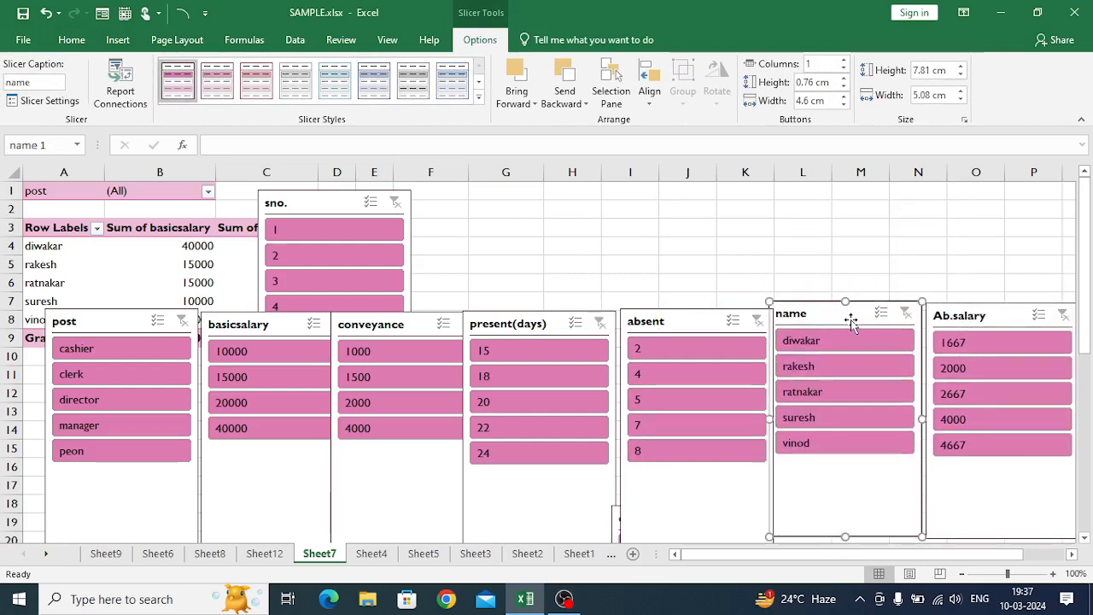
- Filter to the third employee with the name slicer, clear that filter, and filter the basicsalary slicer to 10000
click(801, 401)
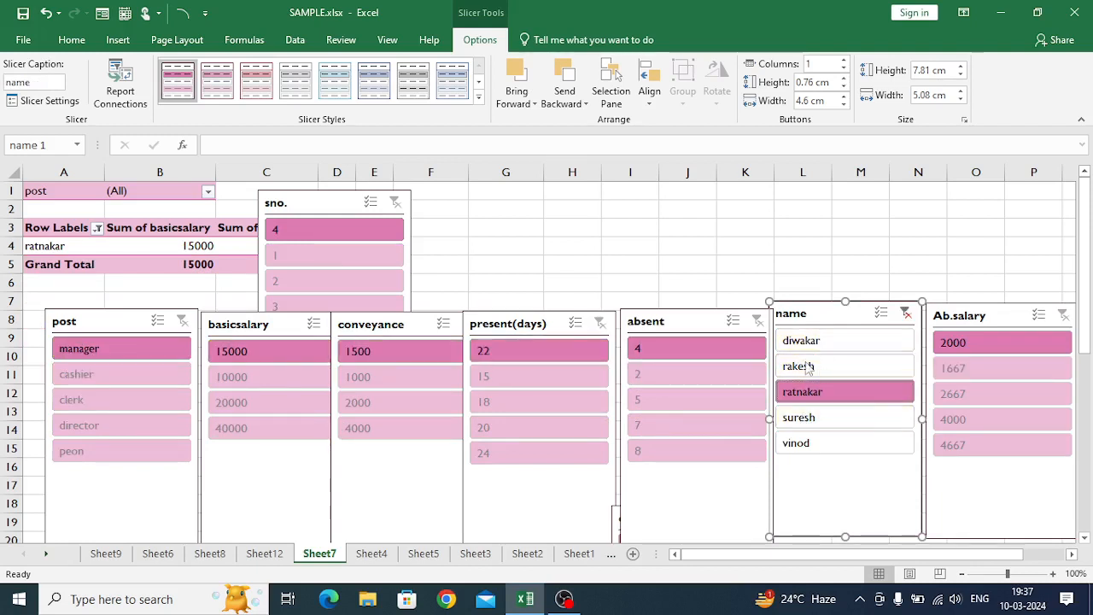
click(905, 314)
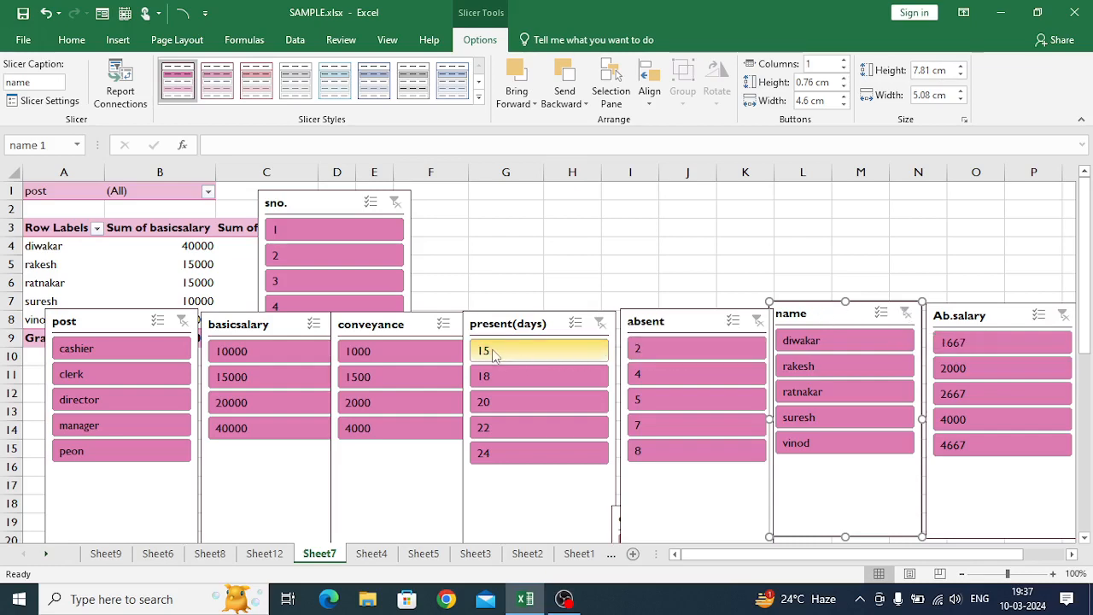
click(227, 357)
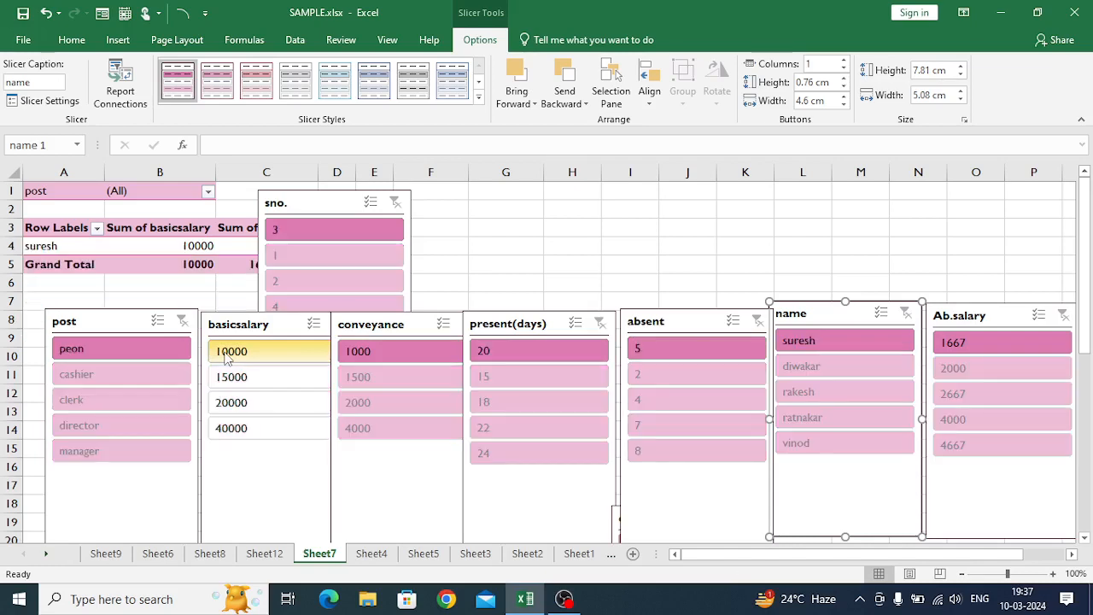